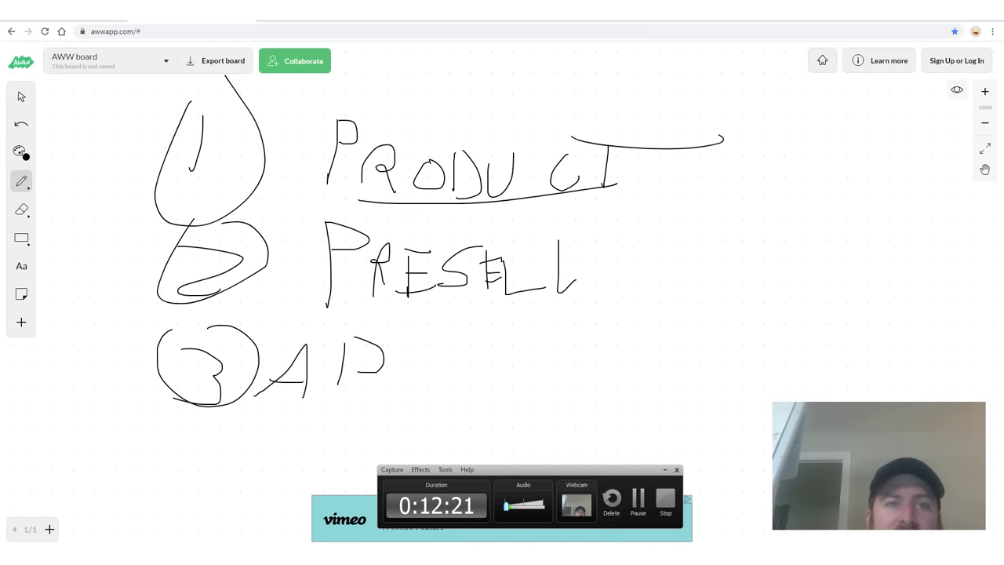
Step: Follow the Digistore link in the swipes document to the Digistore24 affiliate signup page
key("ctrl+Tab")
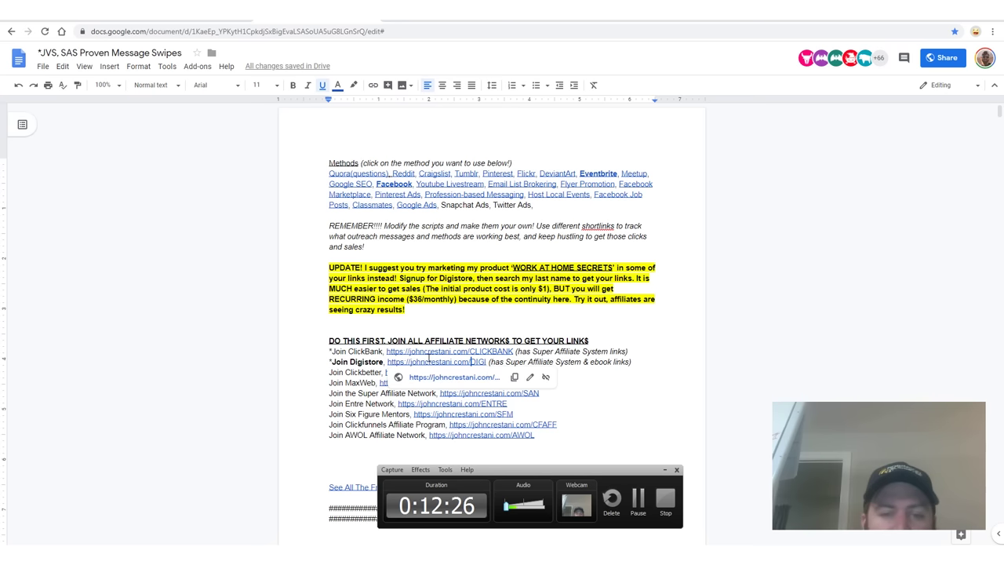
left_click_drag(440, 362, 486, 351)
left_click(385, 362)
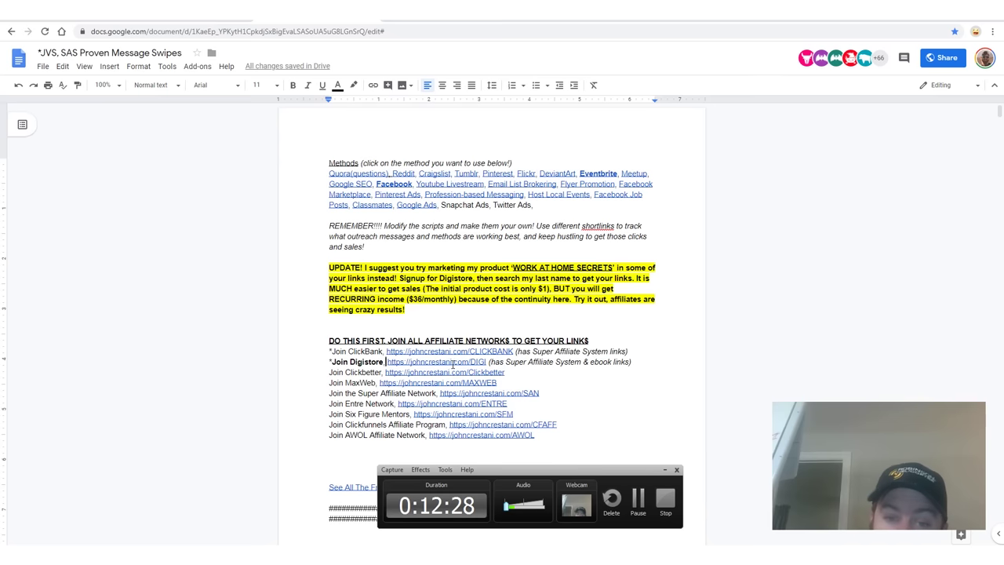
left_click(461, 363)
left_click(451, 374)
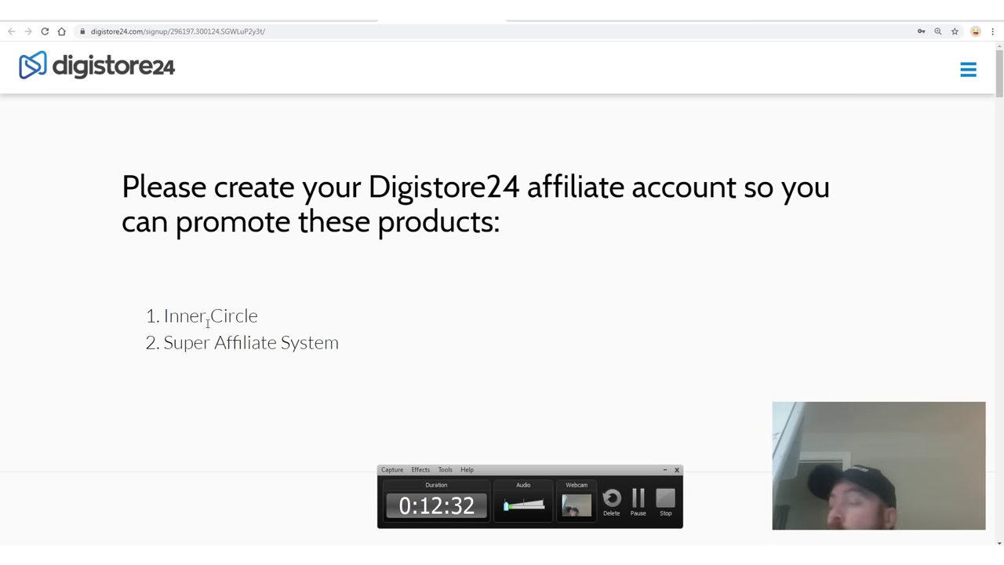
scroll(266, 286, "down", 6)
scroll(423, 329, "down", 2)
scroll(384, 298, "up", 8)
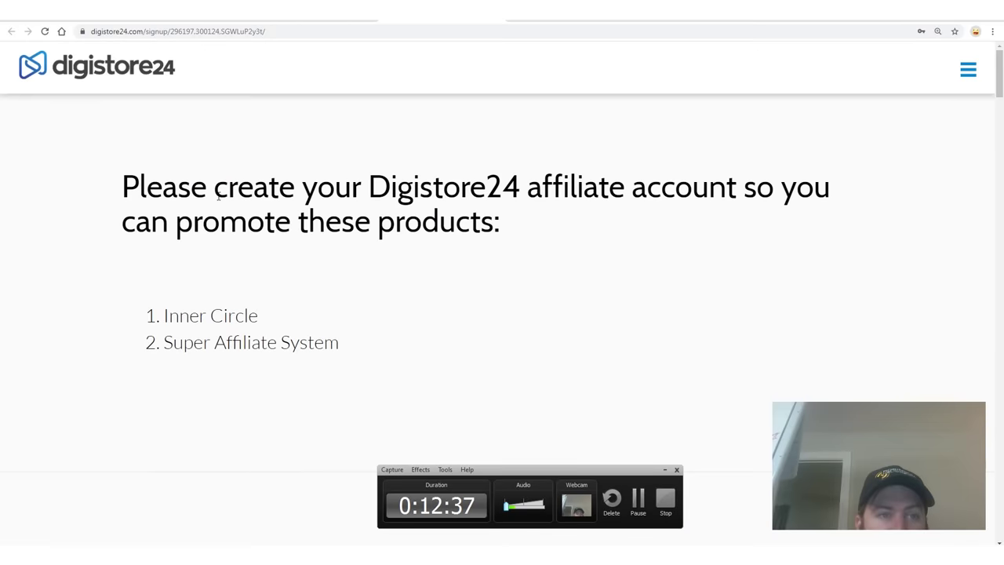
left_click_drag(121, 186, 470, 188)
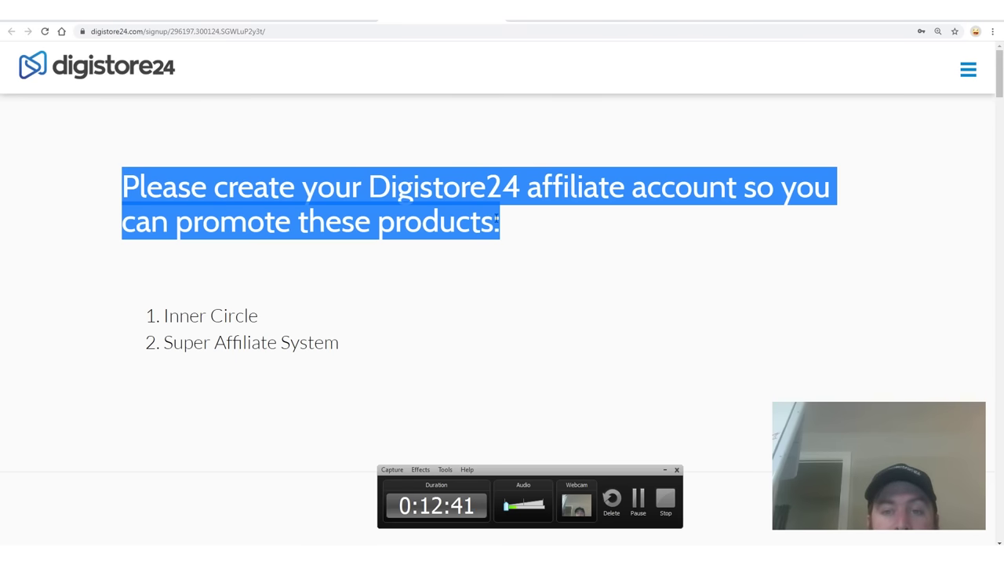
left_click(499, 246)
scroll(499, 282, "down", 12)
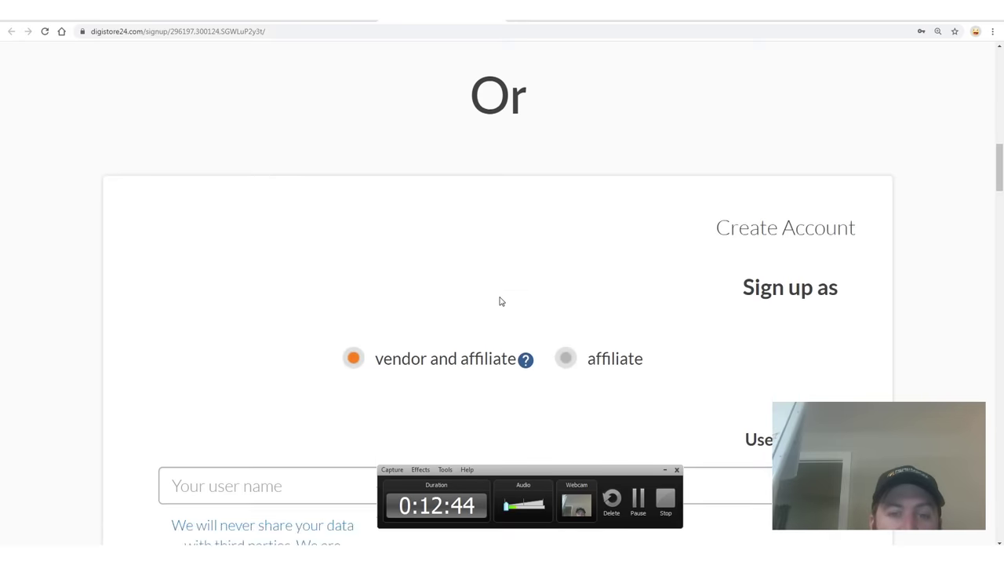
scroll(502, 266, "up", 8)
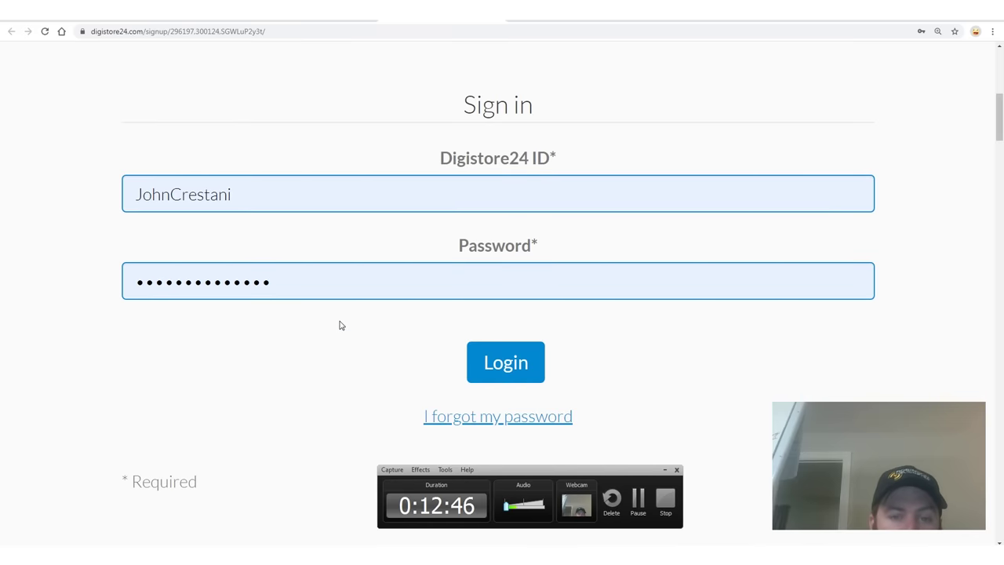
scroll(339, 325, "down", 8)
scroll(567, 301, "up", 1)
scroll(670, 265, "down", 6)
key("ctrl+minus")
key("ctrl+minus")
scroll(562, 156, "down", 1)
scroll(560, 199, "up", 2)
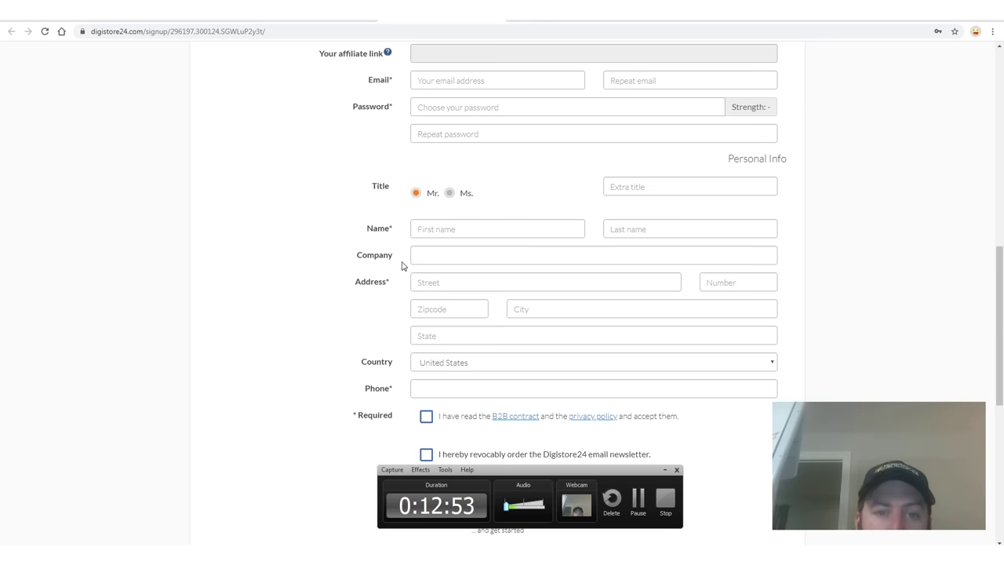
left_click(389, 289)
left_click_drag(358, 255, 394, 260)
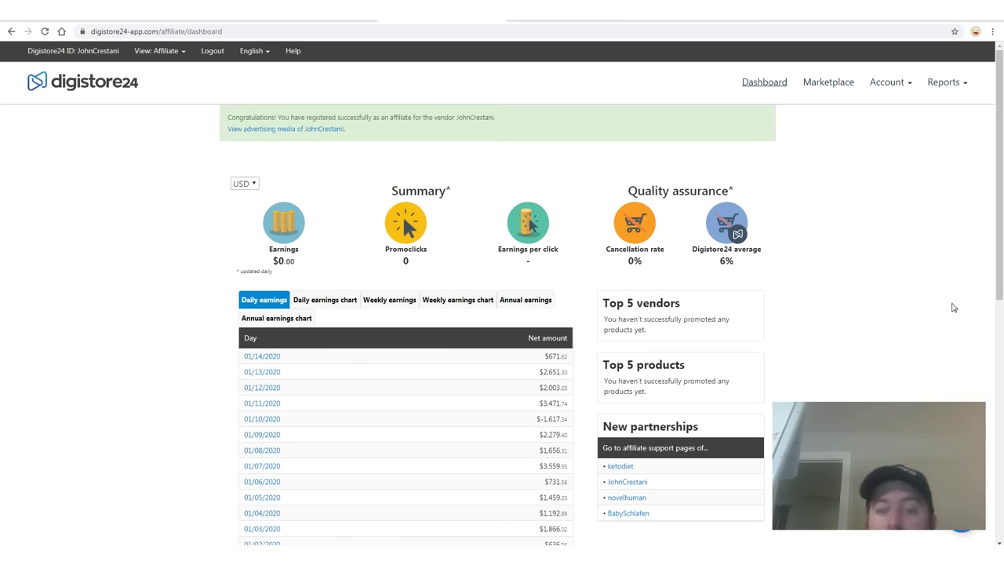
Step: Annotate the Net amount column and point out the Dashboard and Marketplace links
mouse_move(611, 247)
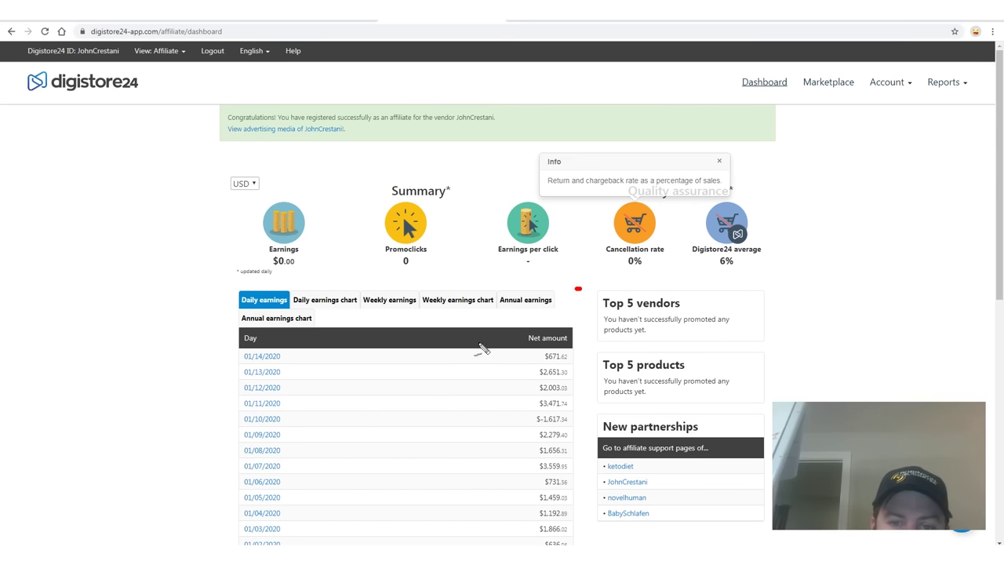
left_click_drag(482, 348, 467, 365)
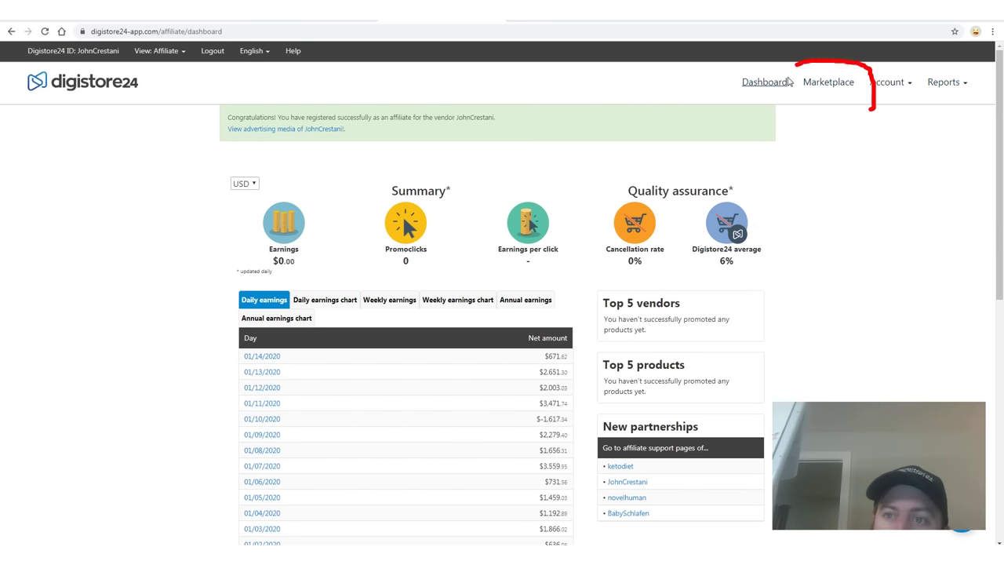
left_click_drag(568, 79, 731, 48)
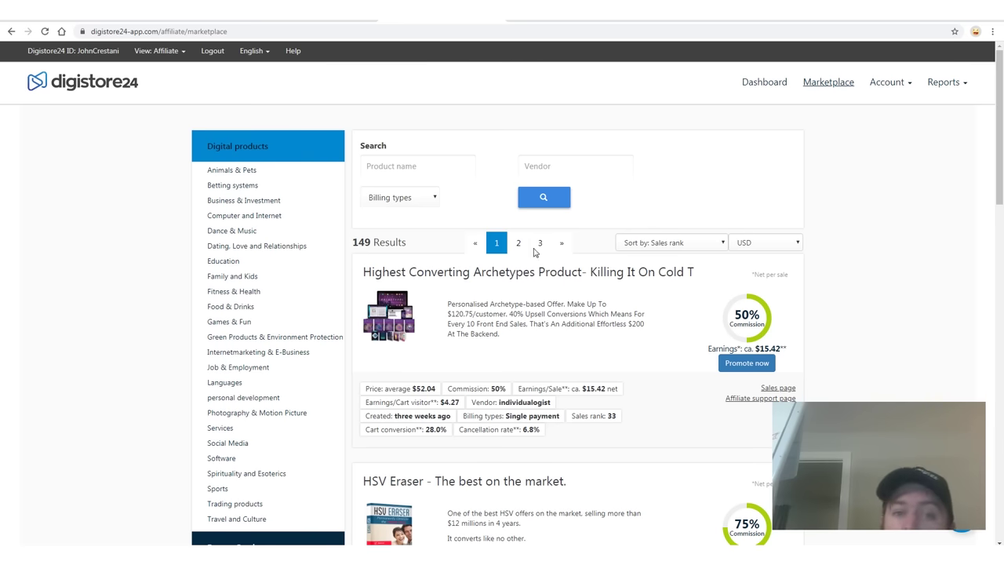
Step: Search the marketplace for product name 'crestani' and circle the Work-At-Home Secrets result
left_click(406, 165)
type("crestan")
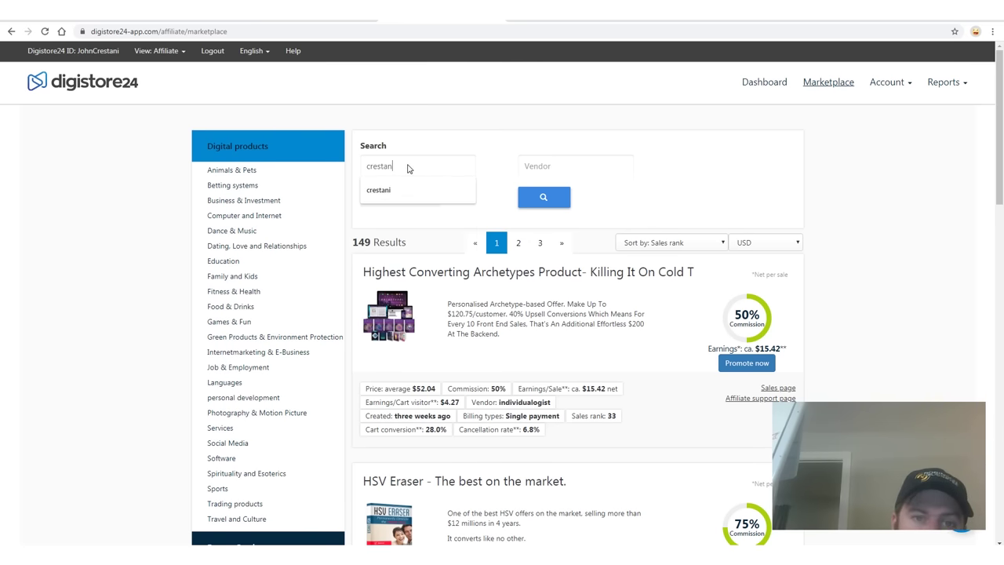
type("i")
key("Return")
mouse_move(870, 305)
left_mouse_down()
mouse_move(357, 246)
mouse_move(734, 215)
mouse_move(275, 487)
mouse_move(447, 511)
left_mouse_up()
key("Escape")
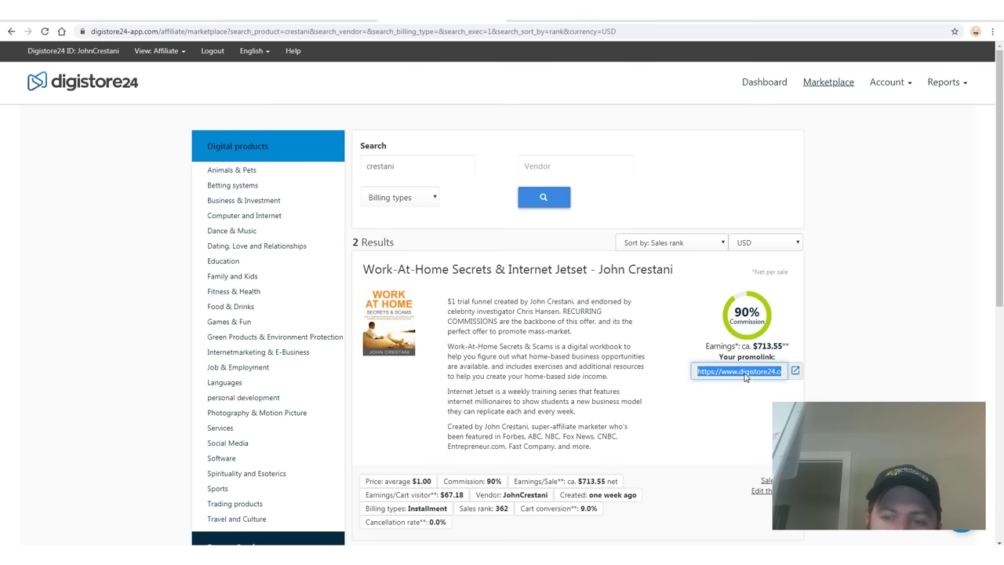
Step: Zoom the Digistore24 page to 150% and copy the promolink URL
key("ctrl+plus")
key("ctrl+plus")
key("ctrl+plus")
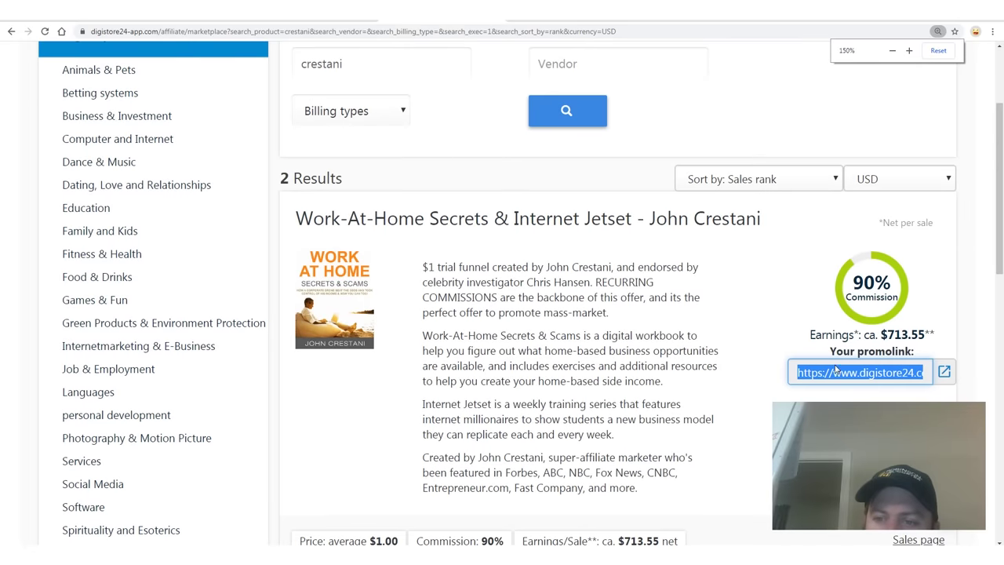
left_click(898, 374)
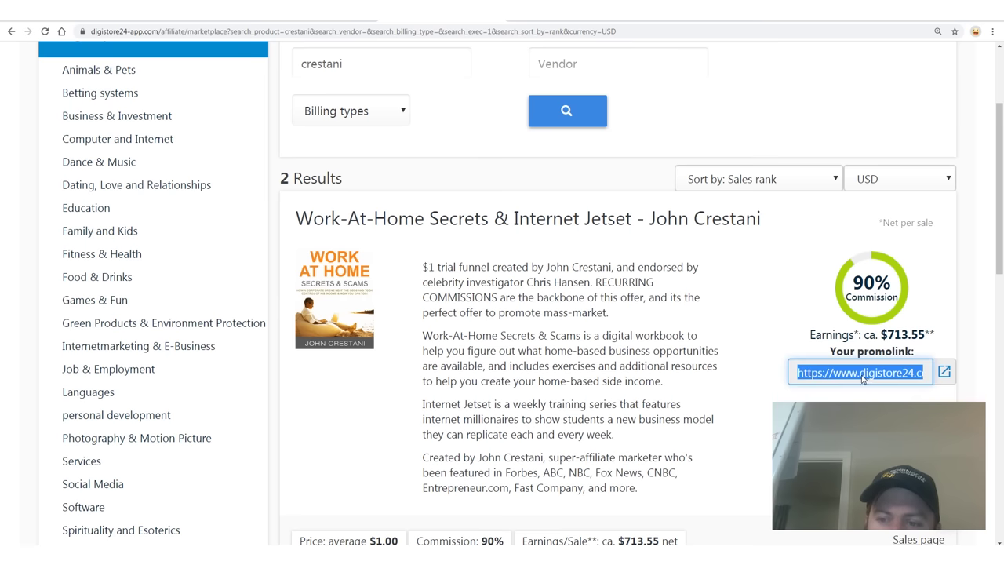
right_click(800, 377)
left_click(814, 381)
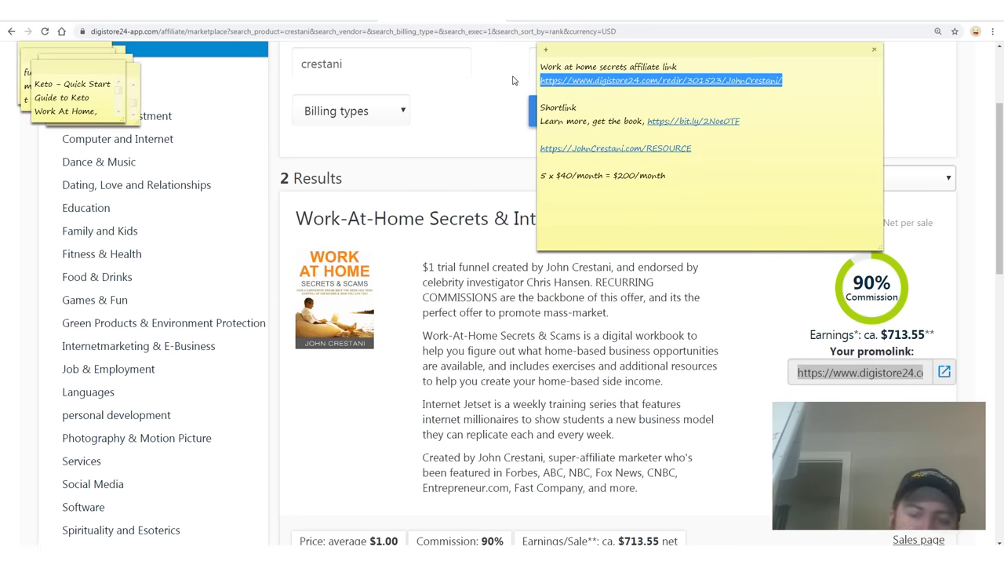
Step: Cut the 'Learn more, get the book' line from the sticky note and add blank lines below Shortlink
triple_click(538, 122)
right_click(535, 133)
left_click(553, 150)
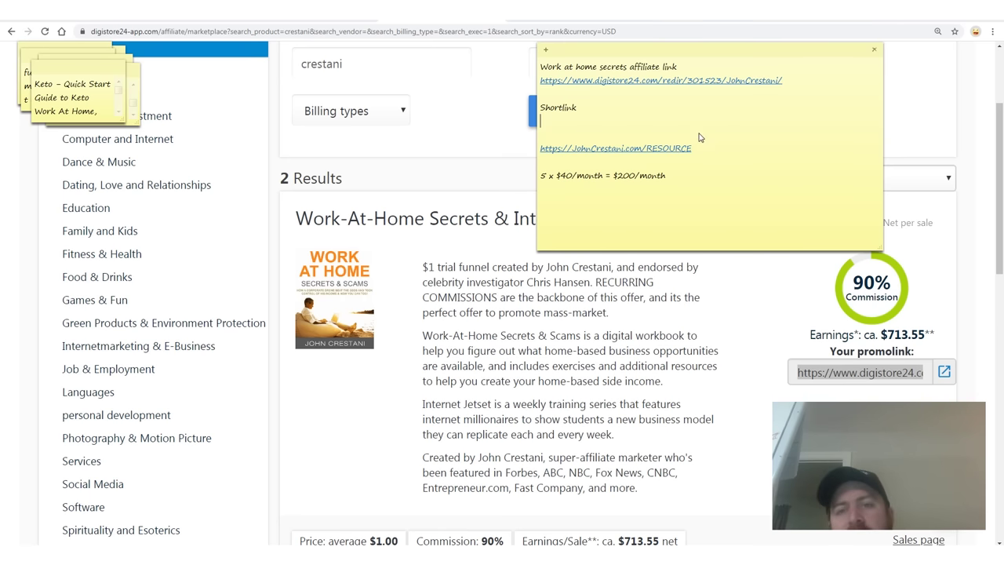
left_click(597, 137)
key("Return")
key("Return")
key("Return")
key("Return")
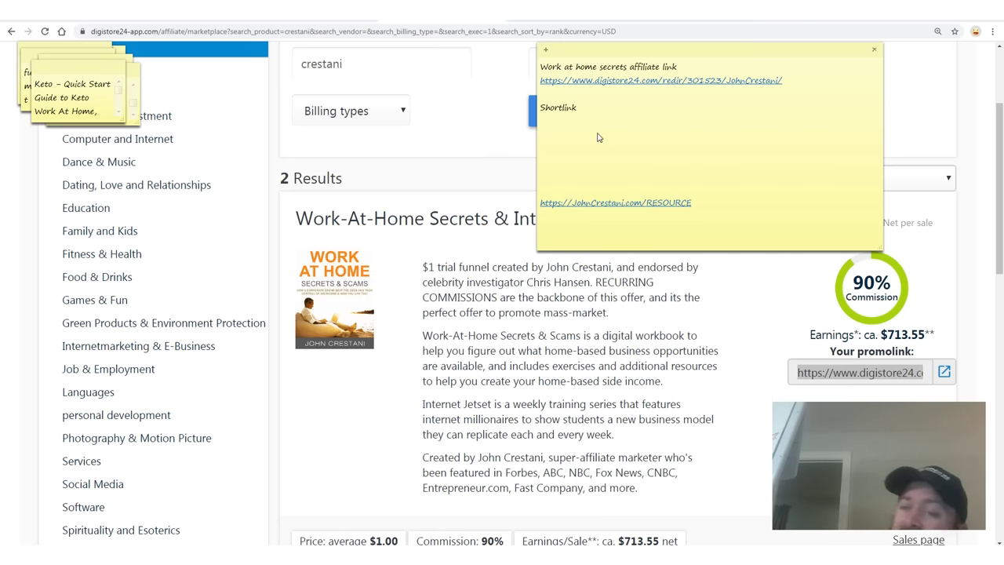
Step: Delete the Shortlink label and extra blank lines, leaving the affiliate URL and RESOURCE link
triple_click(522, 84)
right_click(627, 80)
left_click(784, 86)
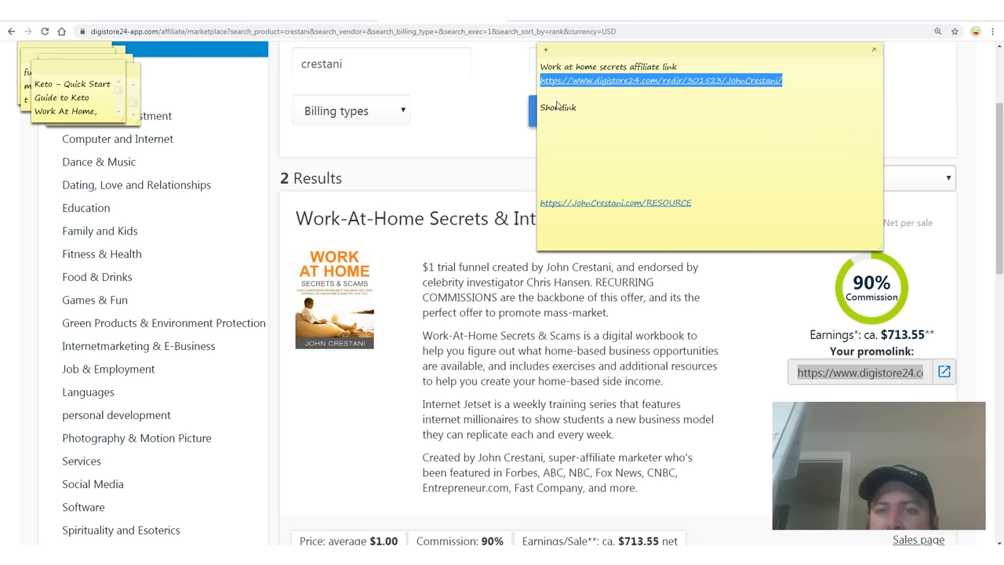
left_click_drag(557, 106, 583, 142)
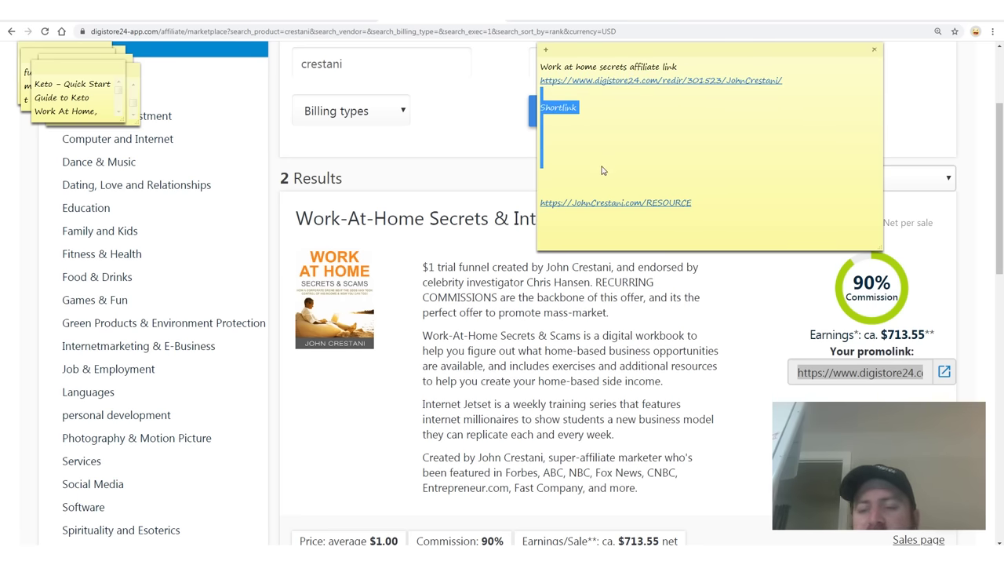
key("BackSpace")
key("Return")
key("Return")
key("Return")
key("Return")
key("Return")
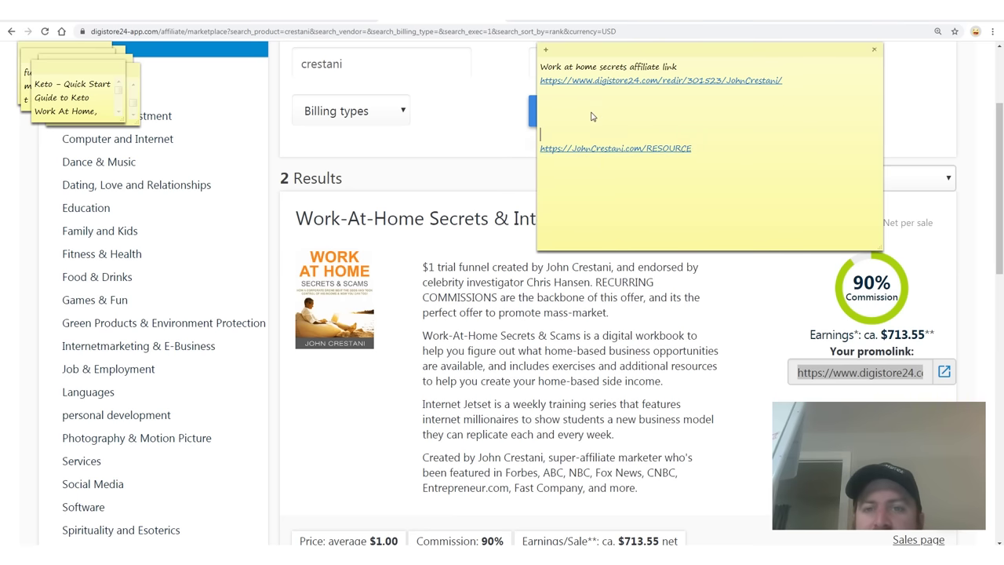
left_click_drag(710, 200, 539, 180)
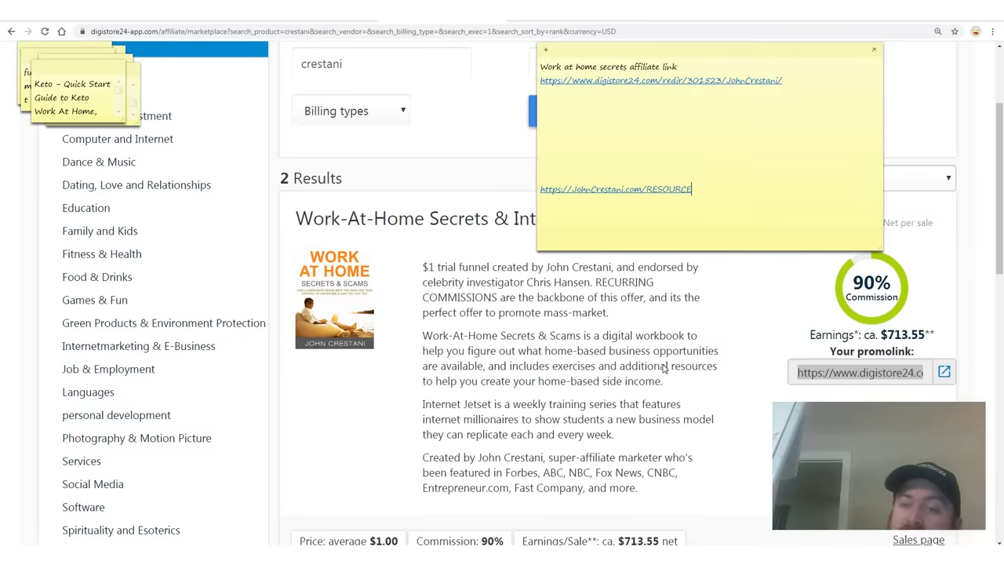
left_click(666, 370)
scroll(638, 366, "down", 5)
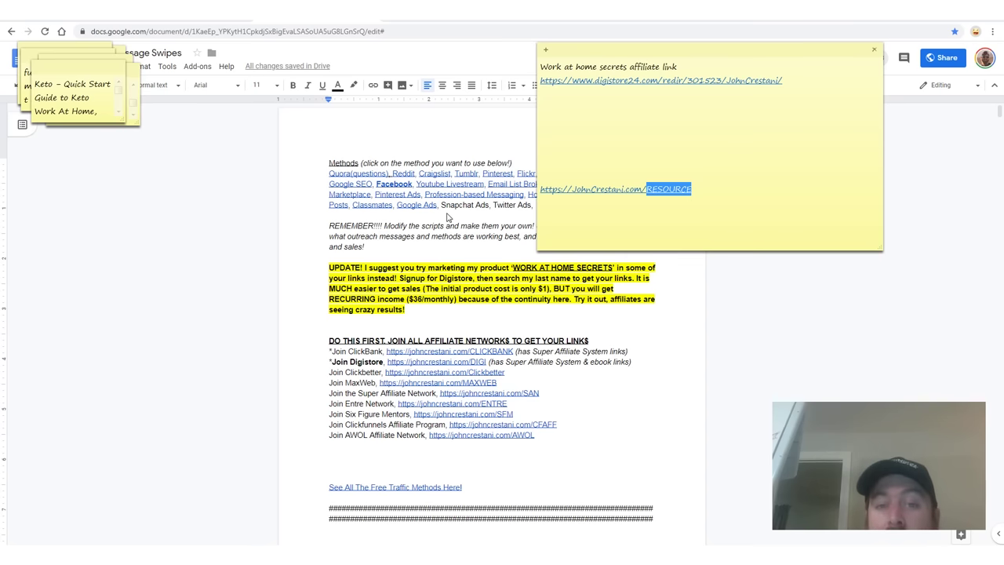
Step: Bring the Proven Message Swipes Google Doc in front of the sticky notes
left_click(428, 205)
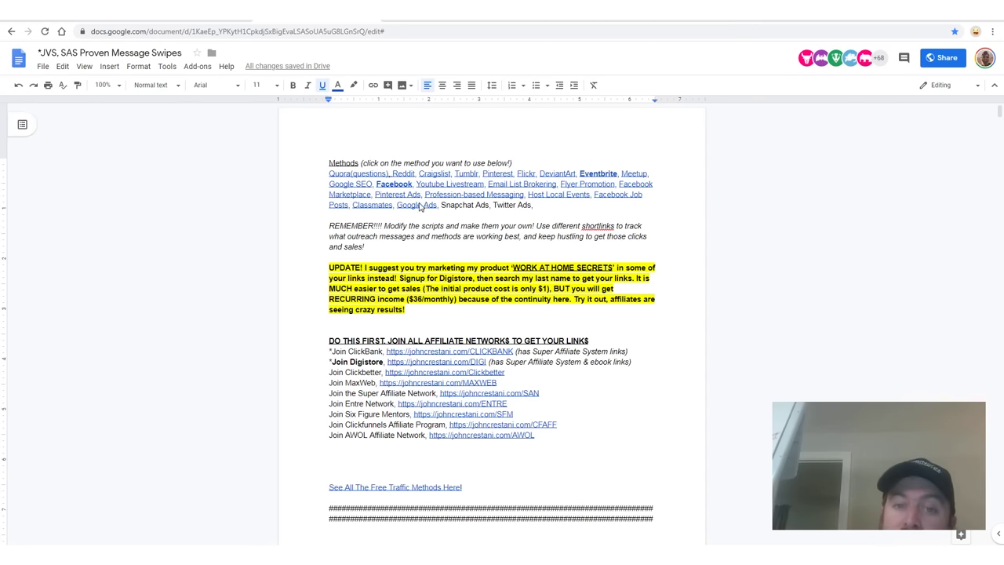
Step: Jump from the Methods paragraph to the Google Ads section of the swipes document
left_click_drag(432, 180, 455, 206)
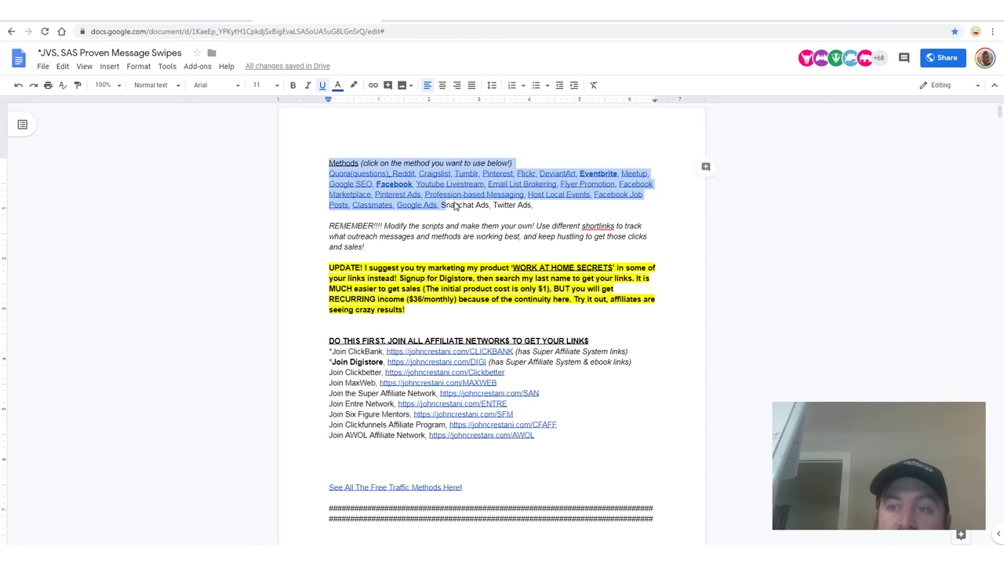
left_click(477, 207)
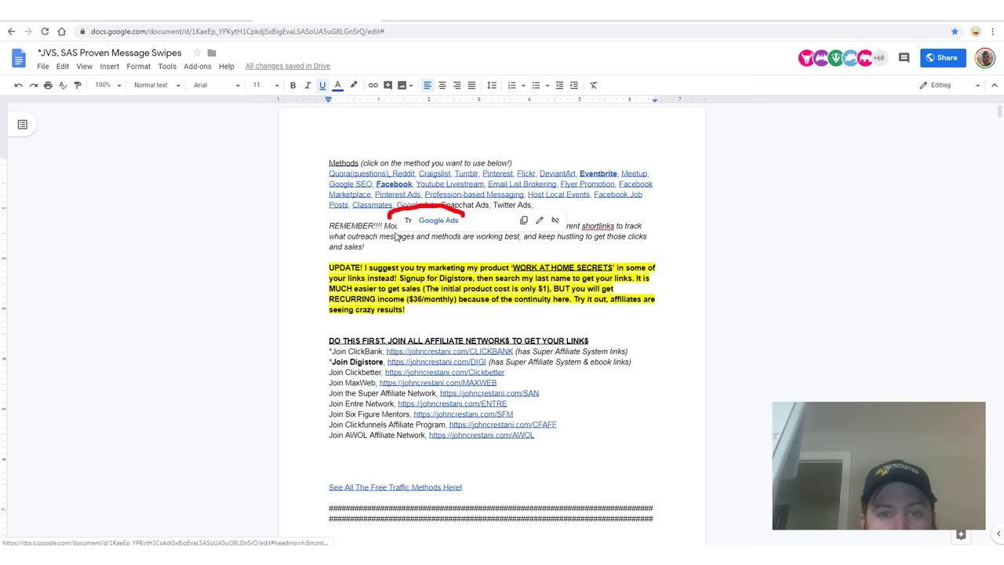
left_click(397, 222)
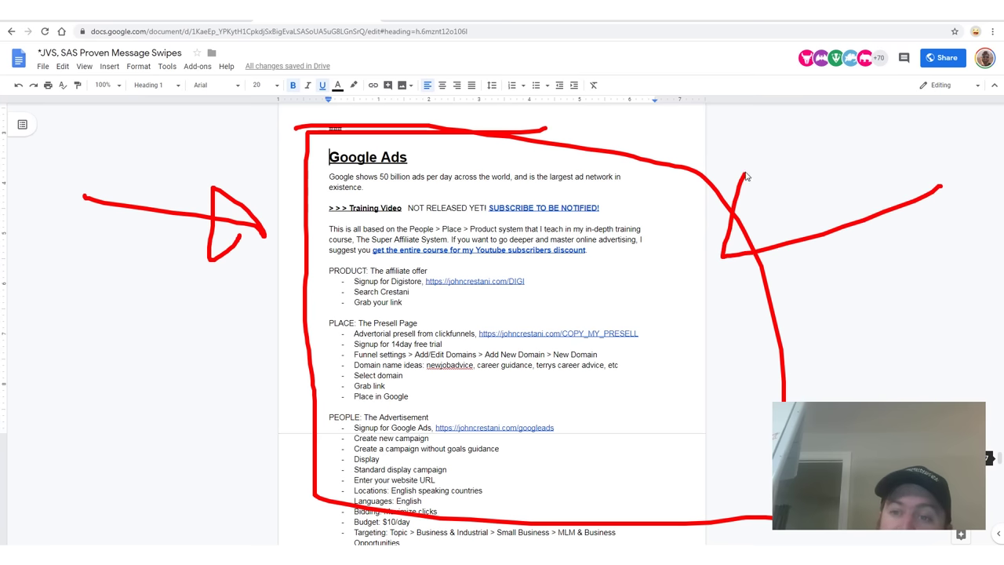
key("Escape")
left_click(690, 262)
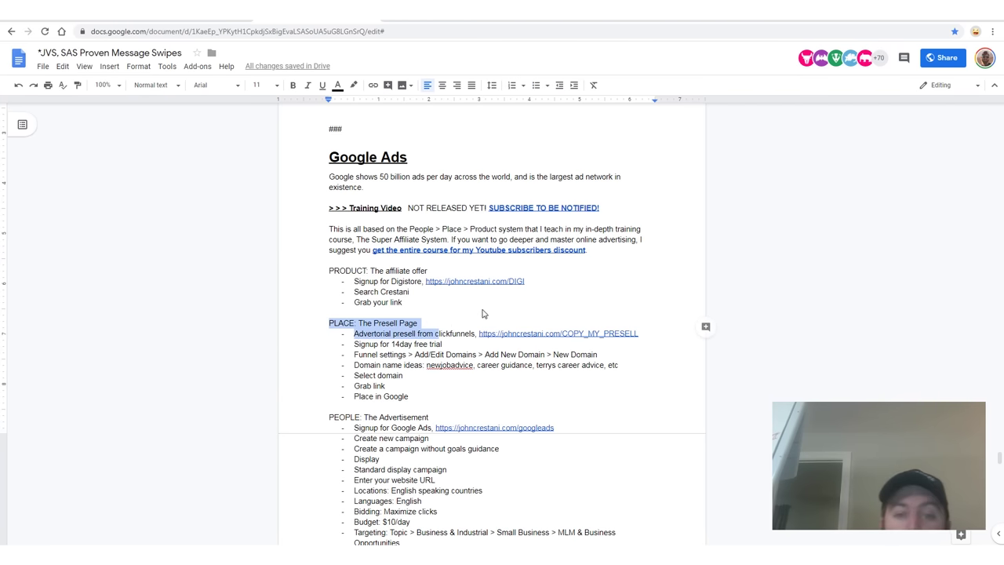
key("Right")
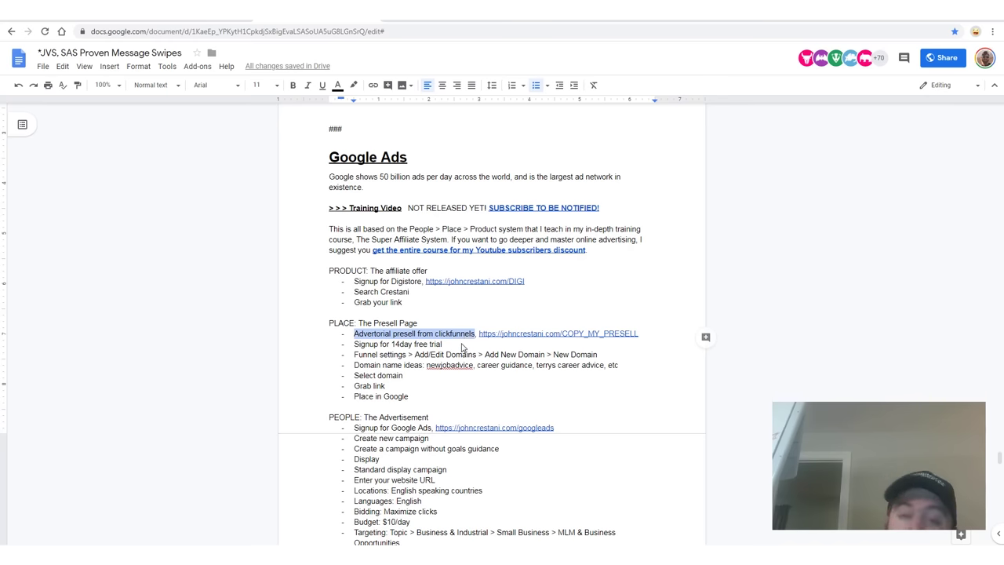
Step: Follow the COPY_MY_PRESELL link to the shared Listicle Cold Traffic Bizopp Presell funnel page
left_click(517, 333)
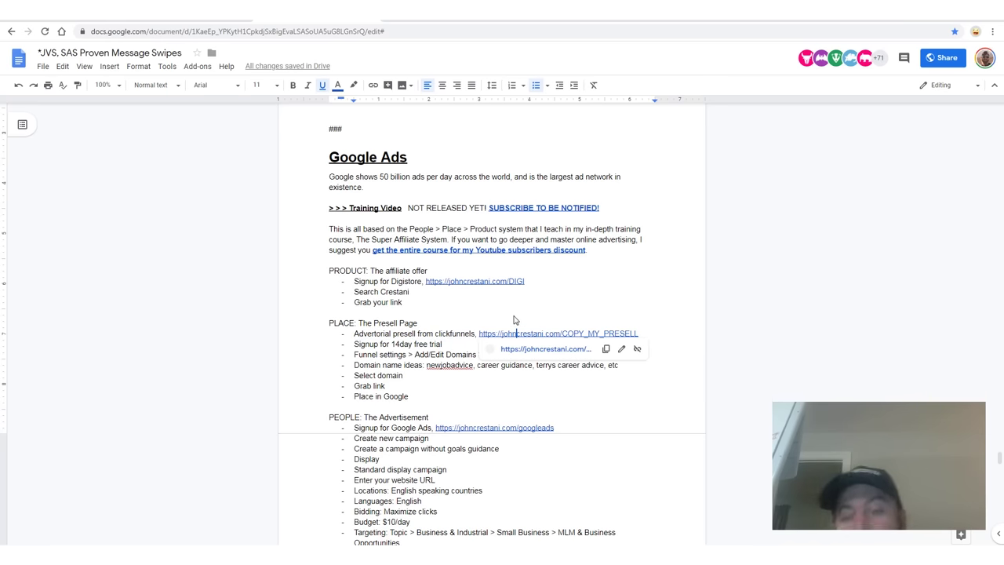
key("Up")
left_click(588, 335)
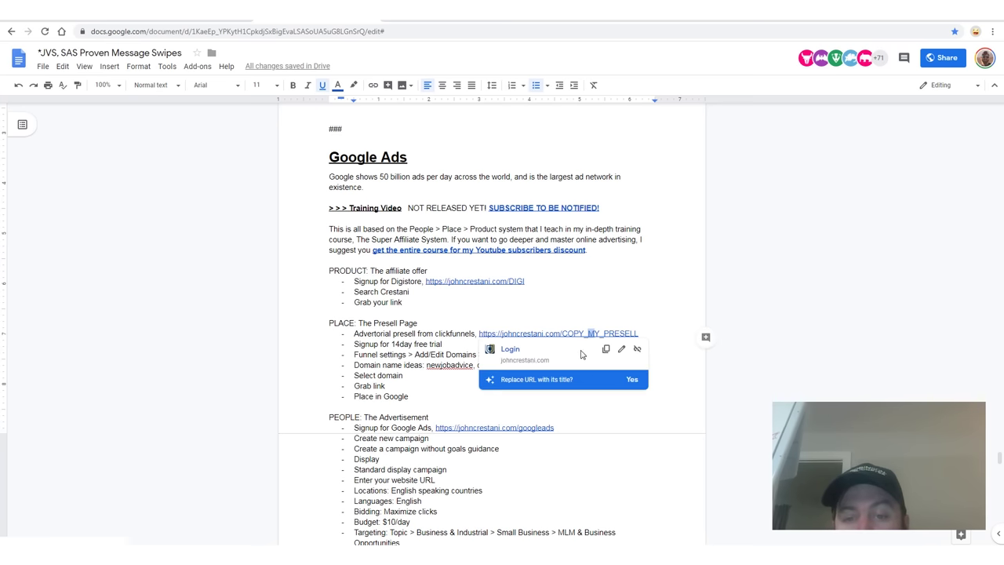
left_click(511, 349)
Step: At 150% zoom, circle the shared Listicle presell funnel, then add it to the account
key("ctrl+plus")
key("ctrl+plus")
key("ctrl+plus")
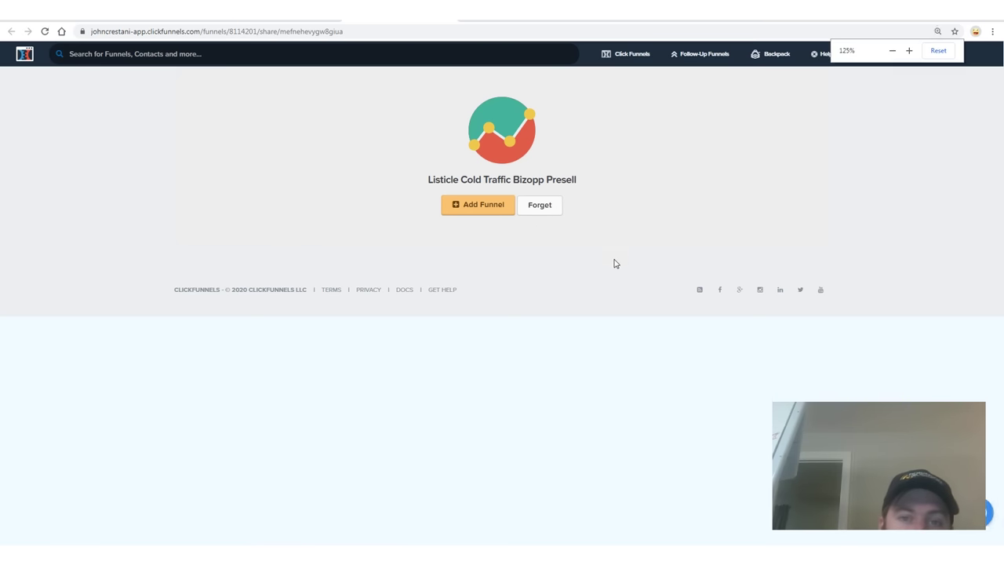
mouse_move(442, 374)
left_mouse_down()
mouse_move(297, 164)
mouse_move(728, 126)
mouse_move(740, 262)
mouse_move(230, 327)
left_mouse_up()
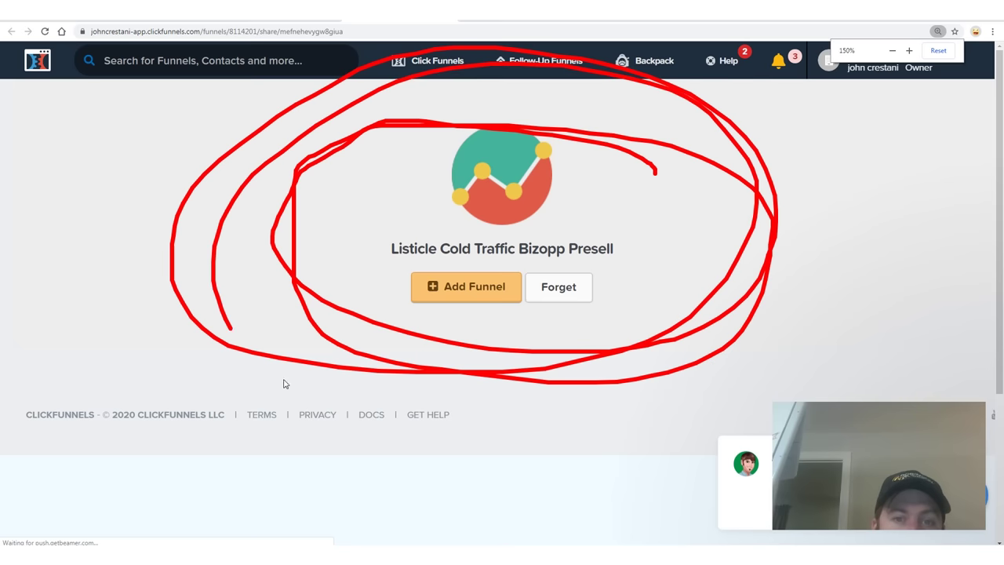
left_click_drag(284, 384, 212, 275)
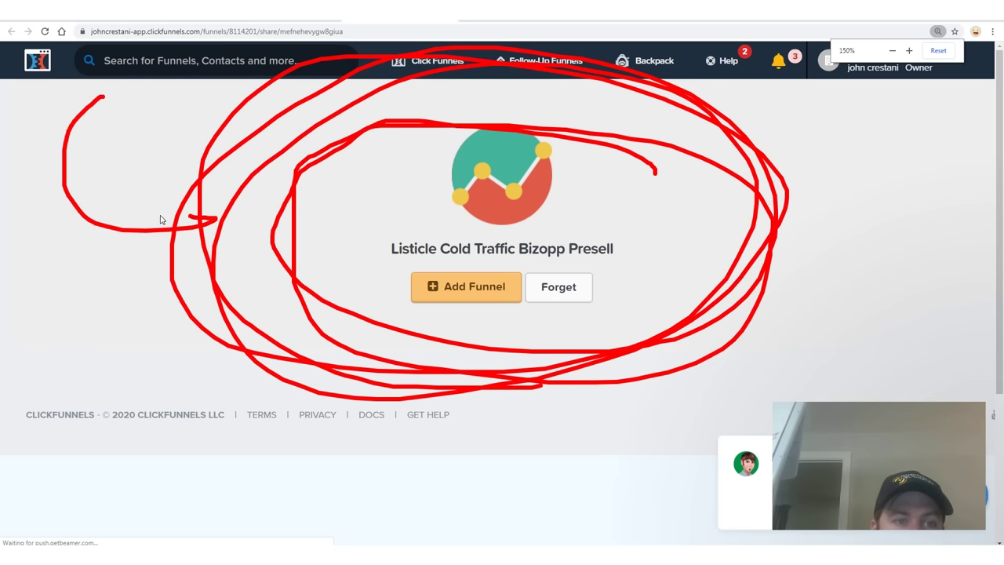
key("Escape")
key("Escape")
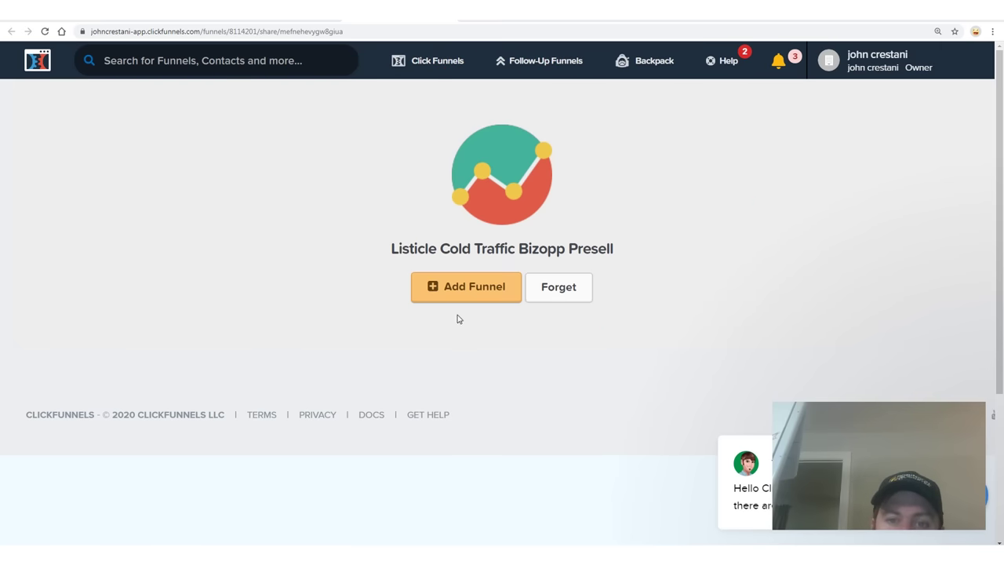
left_click_drag(458, 316, 439, 231)
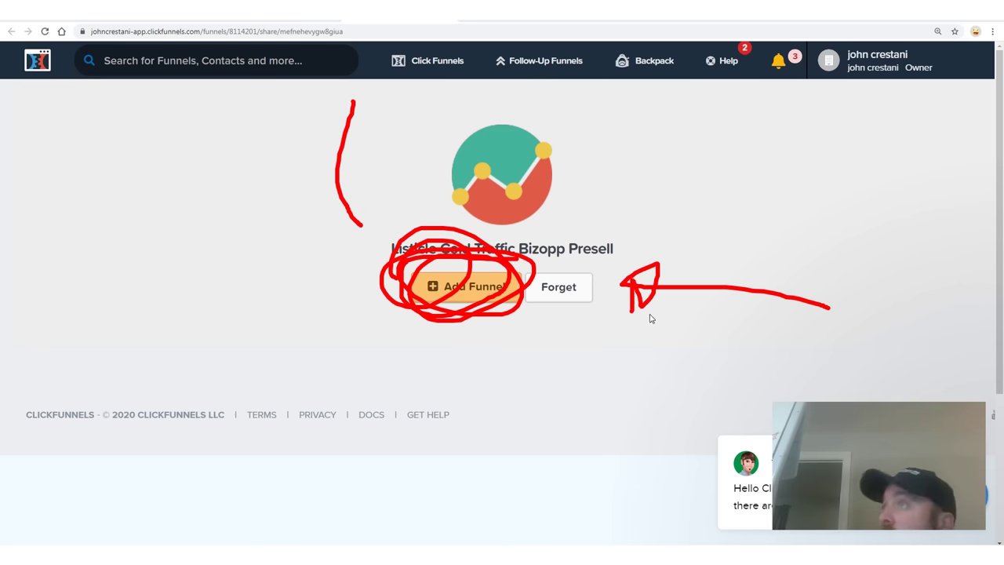
key("Escape")
left_click(459, 298)
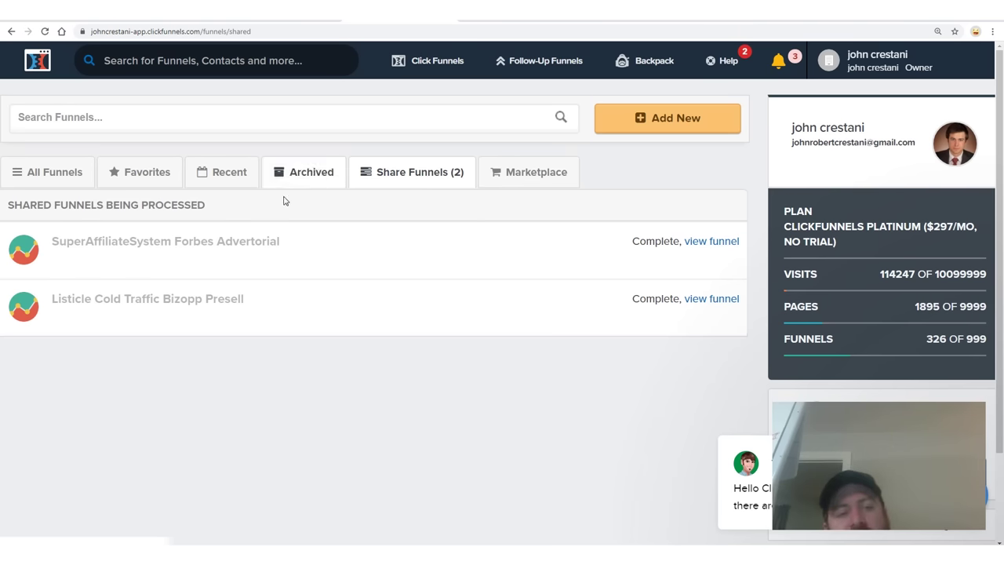
Step: Open the Listicle Cold Traffic Bizopp Presell funnel and launch its Bizopp Listicle page in a new tab
left_click(692, 299)
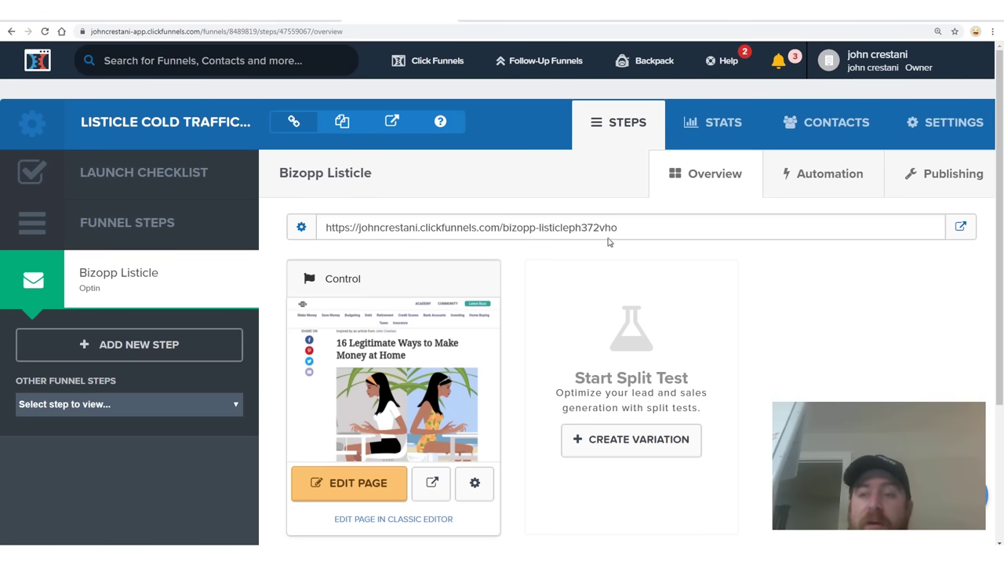
left_click_drag(619, 228, 335, 240)
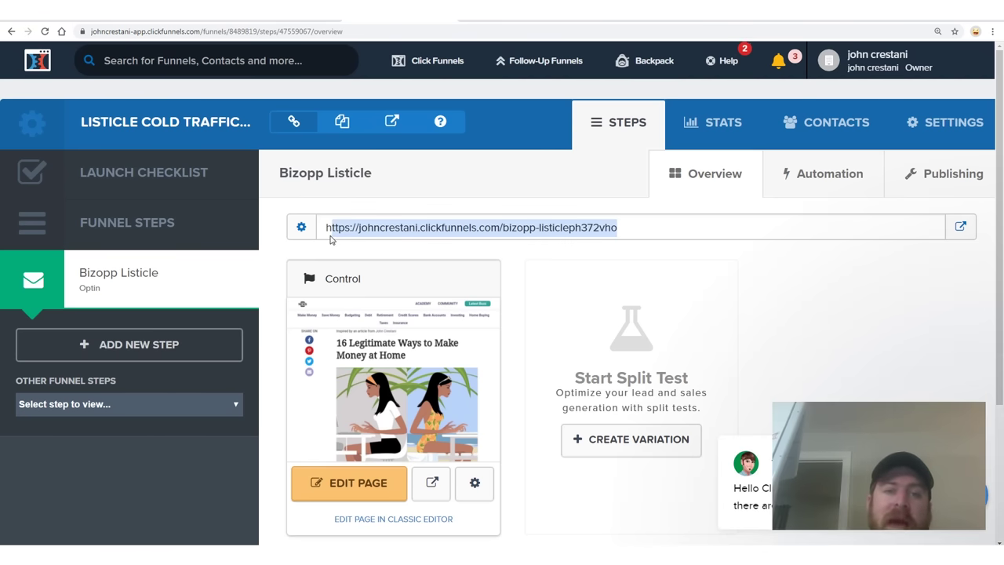
left_click(961, 227)
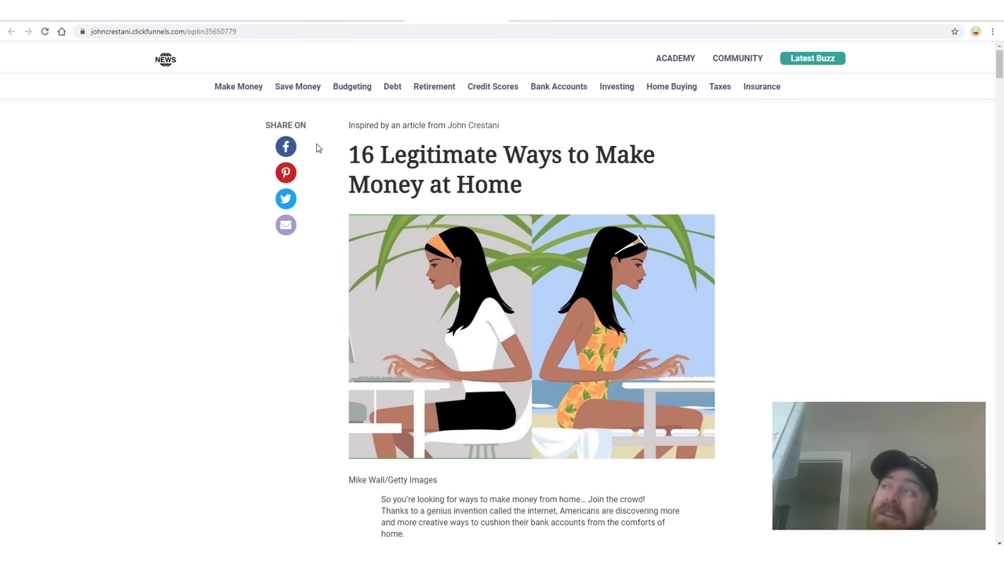
Step: Highlight the article headline and mark up the lead image of the presell listicle
left_click_drag(347, 152, 449, 163)
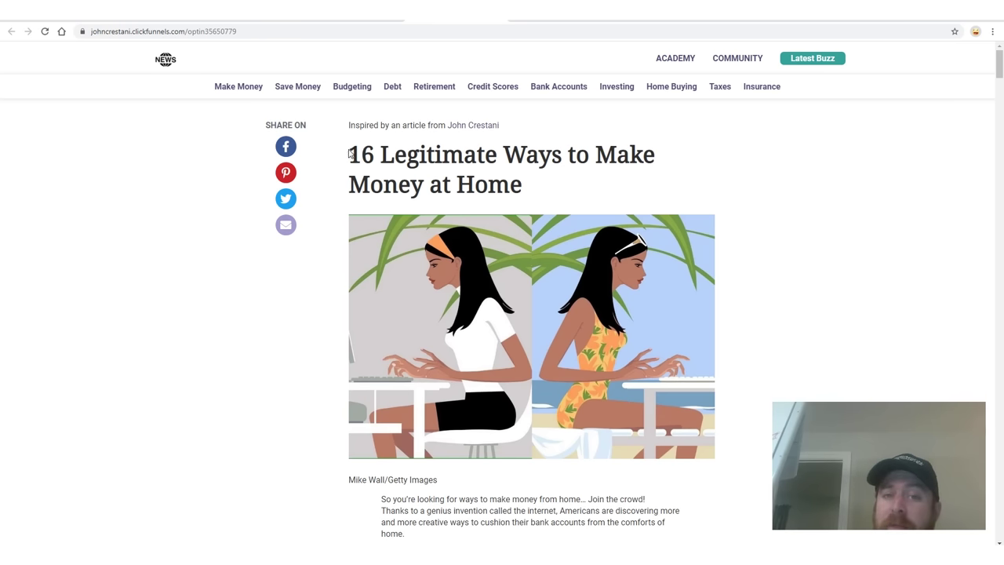
left_click_drag(350, 153, 533, 190)
left_click(534, 192)
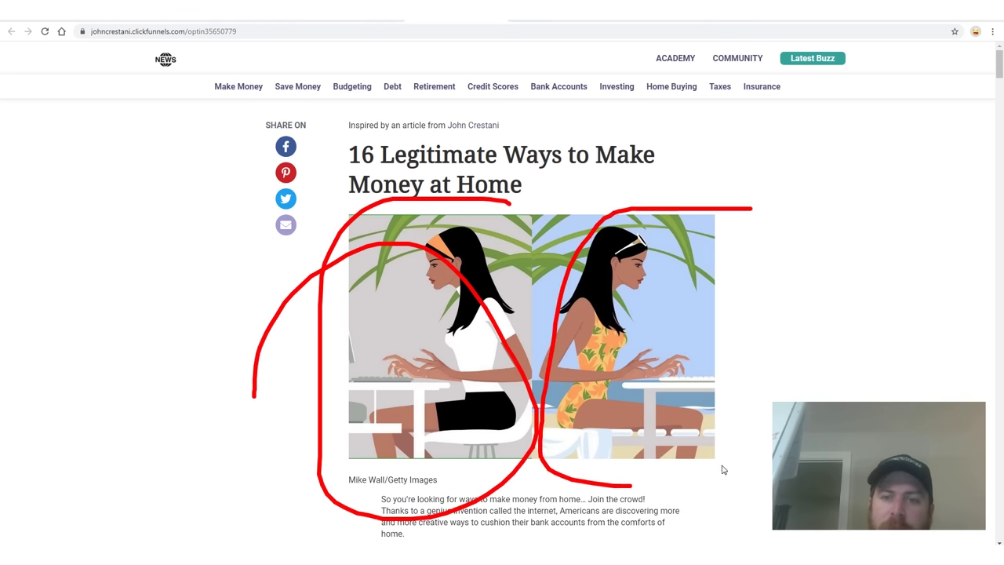
left_click_drag(459, 180, 461, 540)
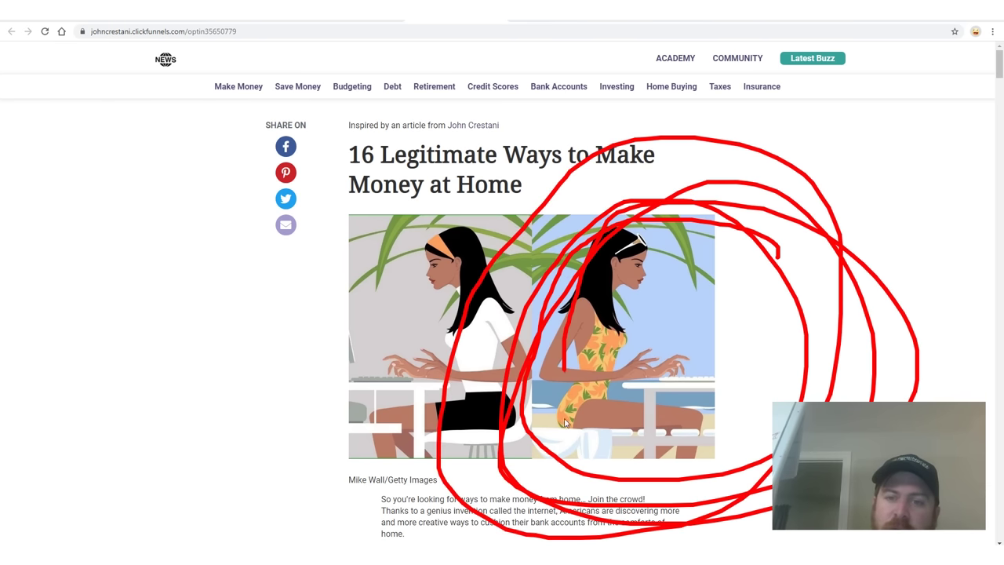
left_click_drag(923, 296, 549, 282)
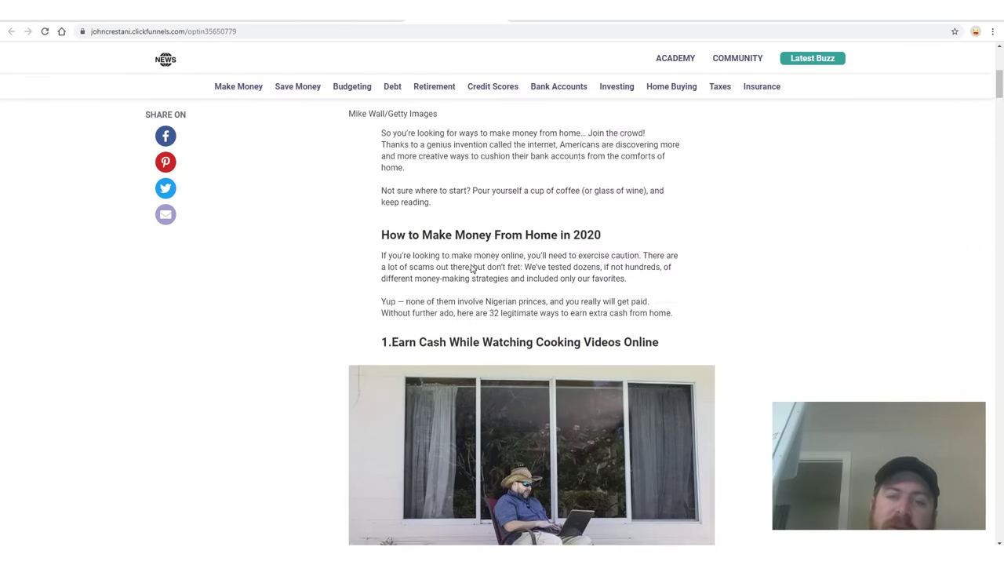
Step: Scroll through the first money-making sections, highlighting key lines
scroll(432, 235, "down", 2)
scroll(408, 246, "up", 2)
left_click_drag(390, 235, 627, 240)
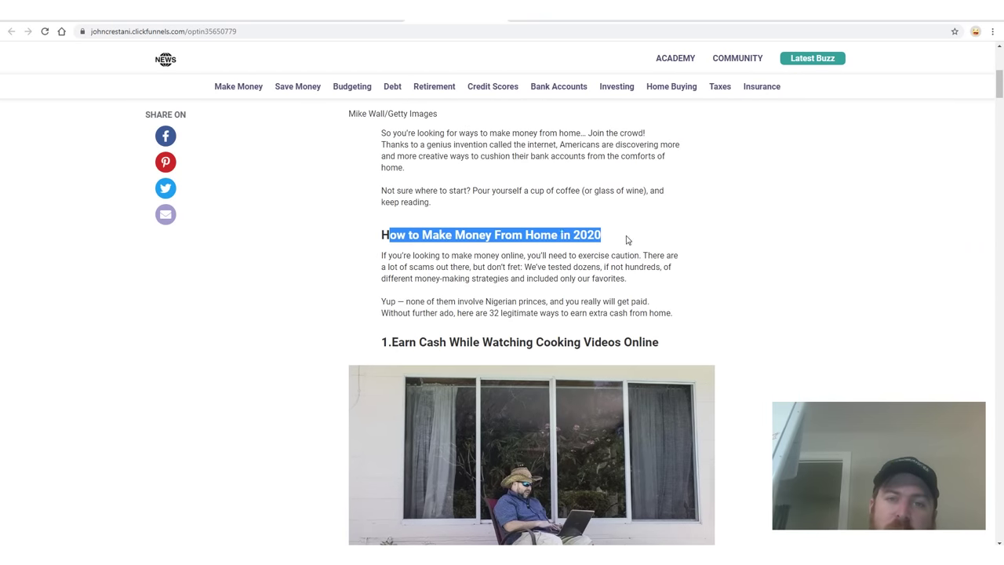
scroll(557, 242, "down", 2)
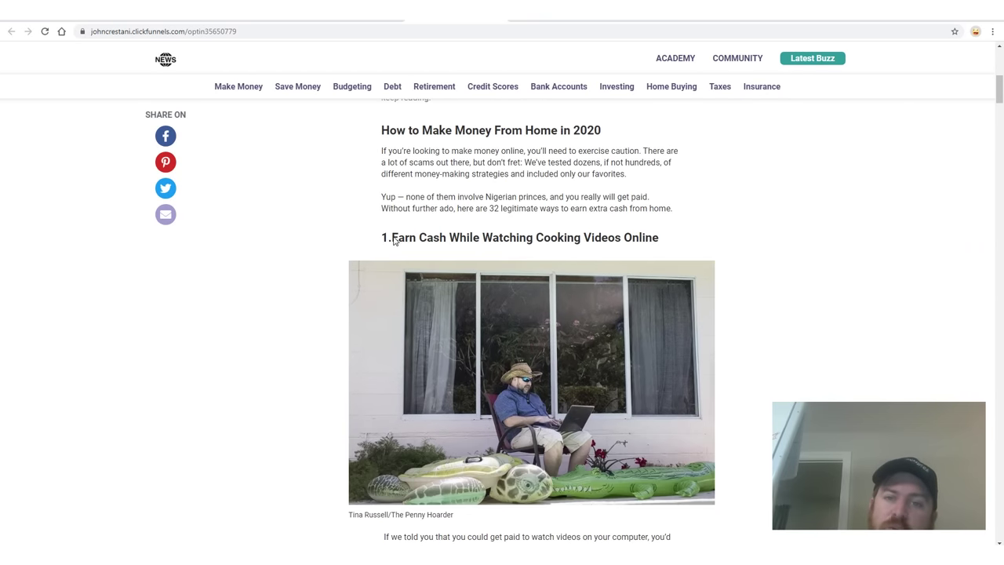
scroll(600, 251, "down", 15)
scroll(453, 267, "up", 1)
left_click_drag(420, 262, 566, 263)
scroll(461, 305, "down", 5)
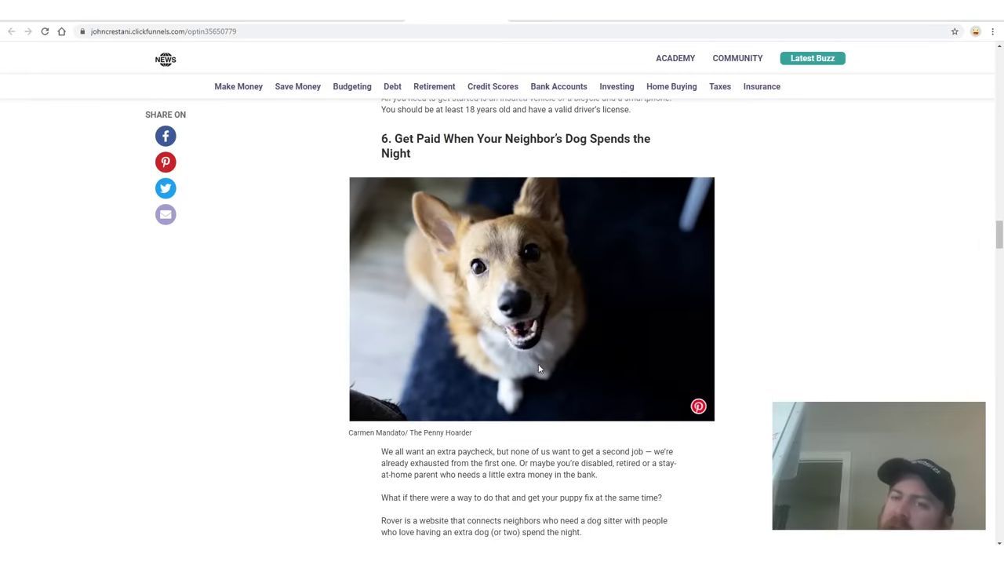
scroll(501, 305, "down", 7)
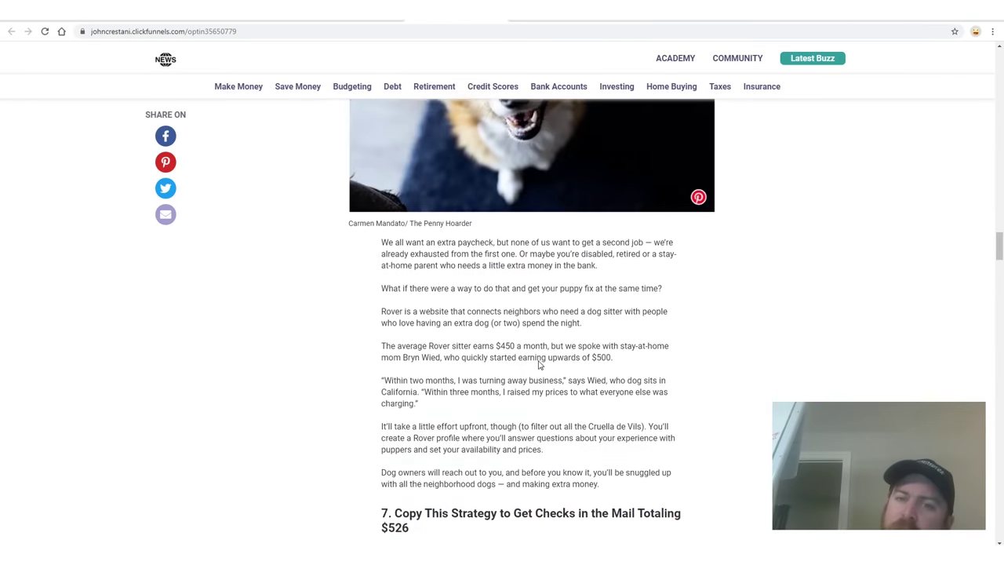
scroll(501, 306, "down", 4)
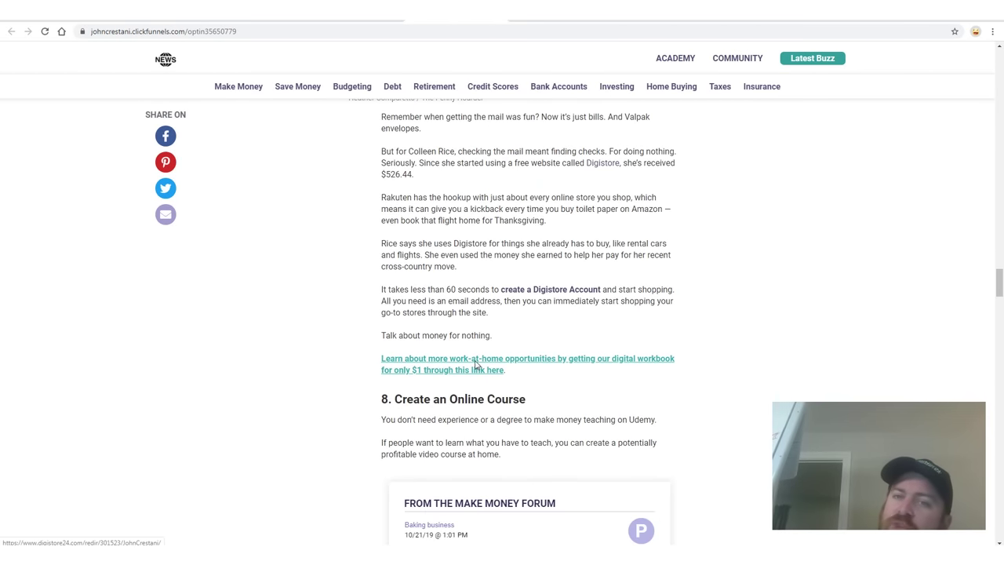
scroll(475, 365, "down", 3)
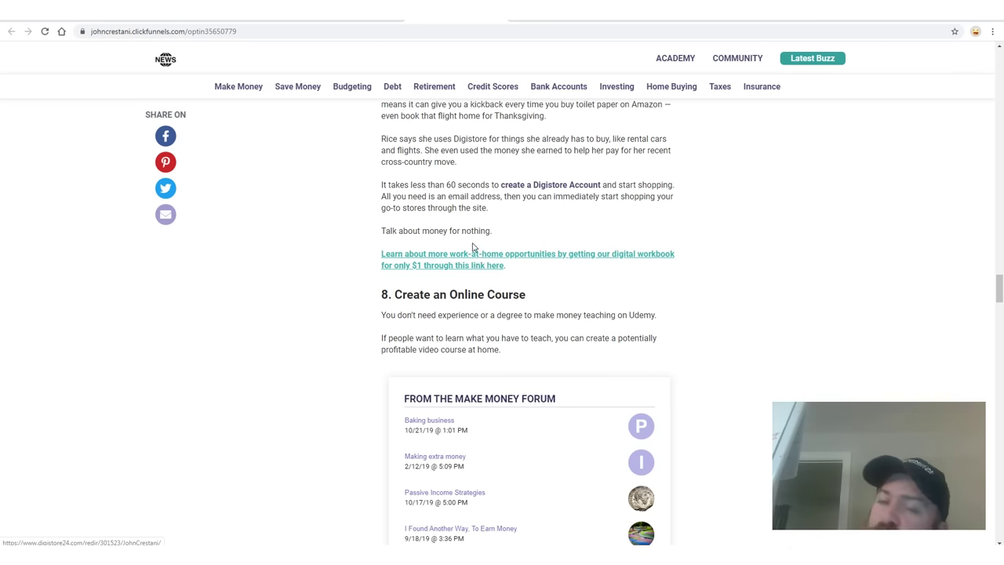
Step: Scroll to the bottom and follow the 'Work-At-Home Secrets' book link
scroll(473, 248, "down", 9)
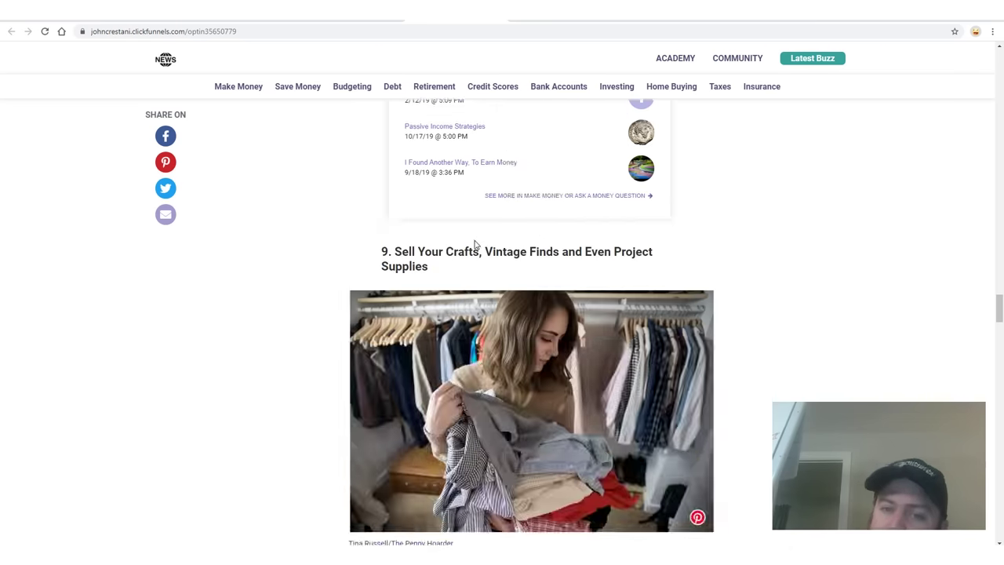
scroll(551, 246, "down", 6)
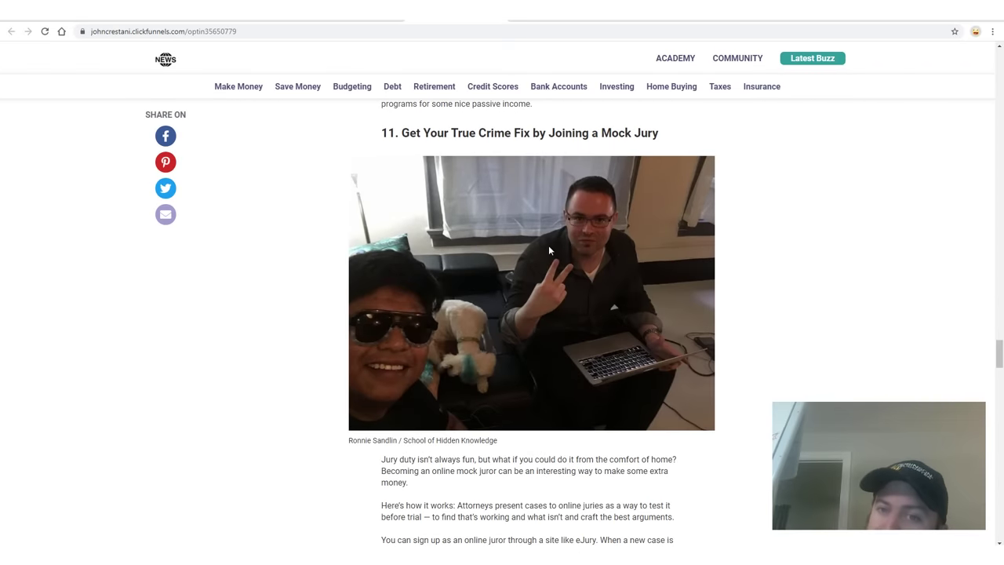
scroll(546, 243, "down", 4)
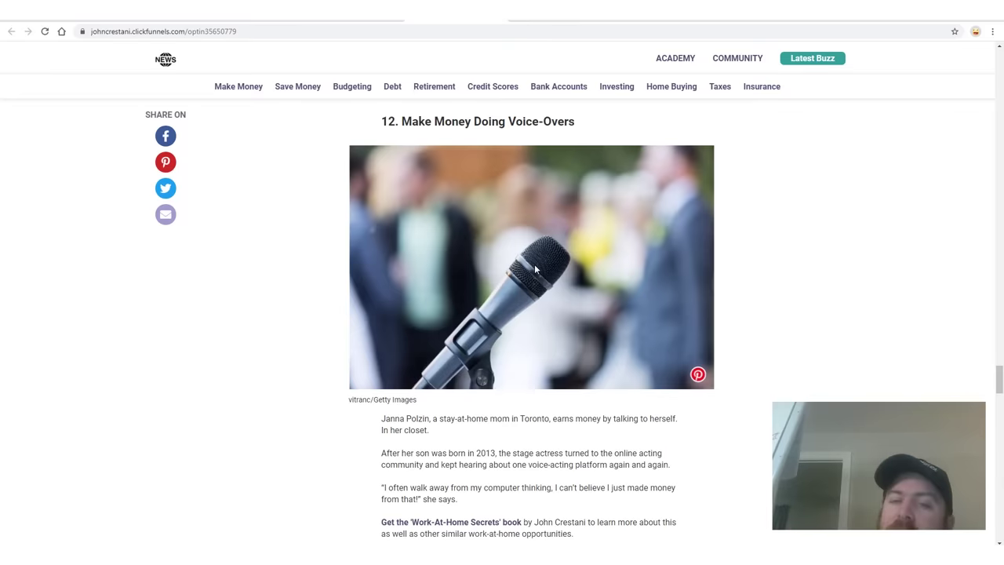
scroll(534, 264, "down", 7)
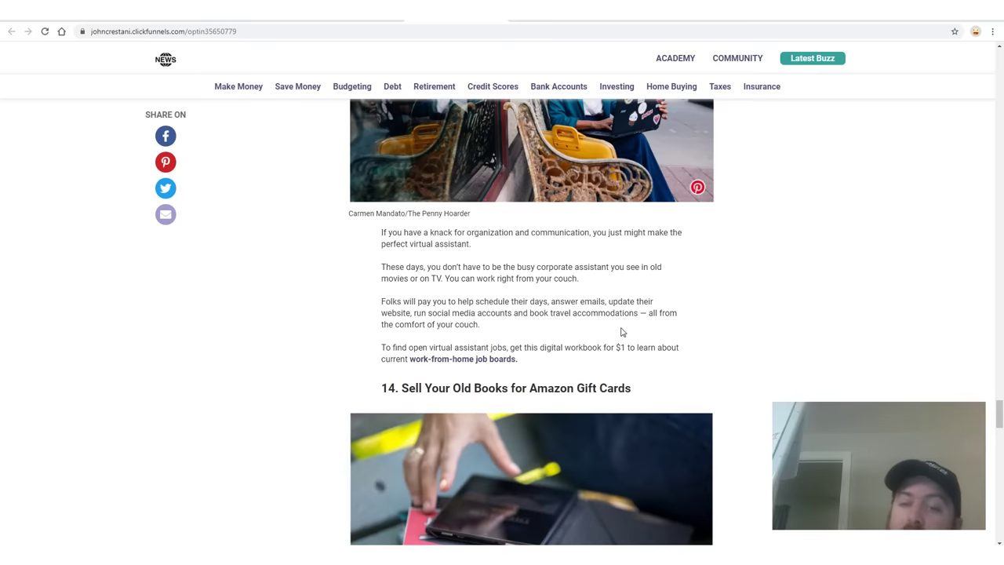
scroll(622, 332, "down", 15)
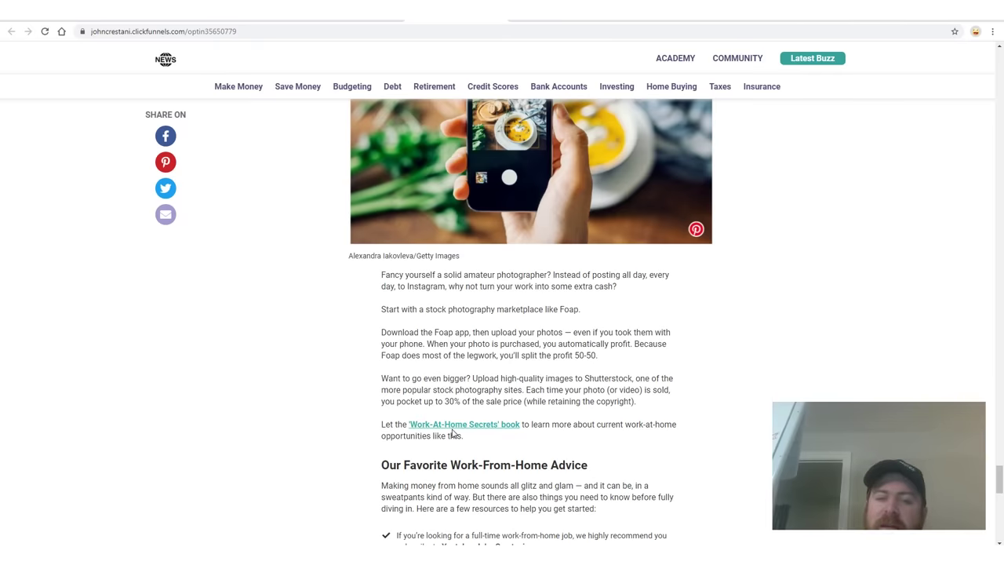
left_click(452, 427)
Step: Scroll through the Start Working From Home Today sales page, then return to the campaign notes
scroll(288, 392, "down", 1)
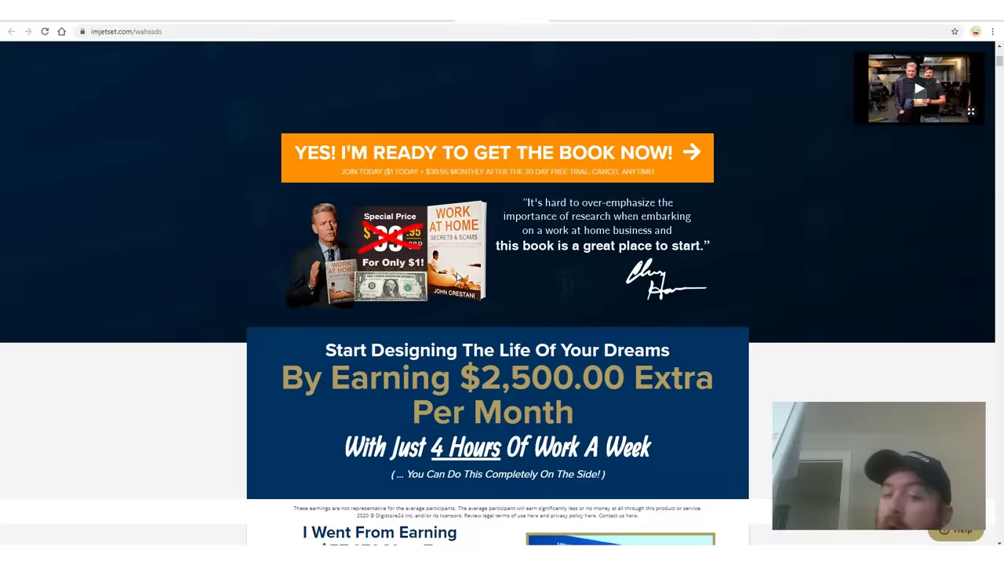
scroll(457, 276, "down", 20)
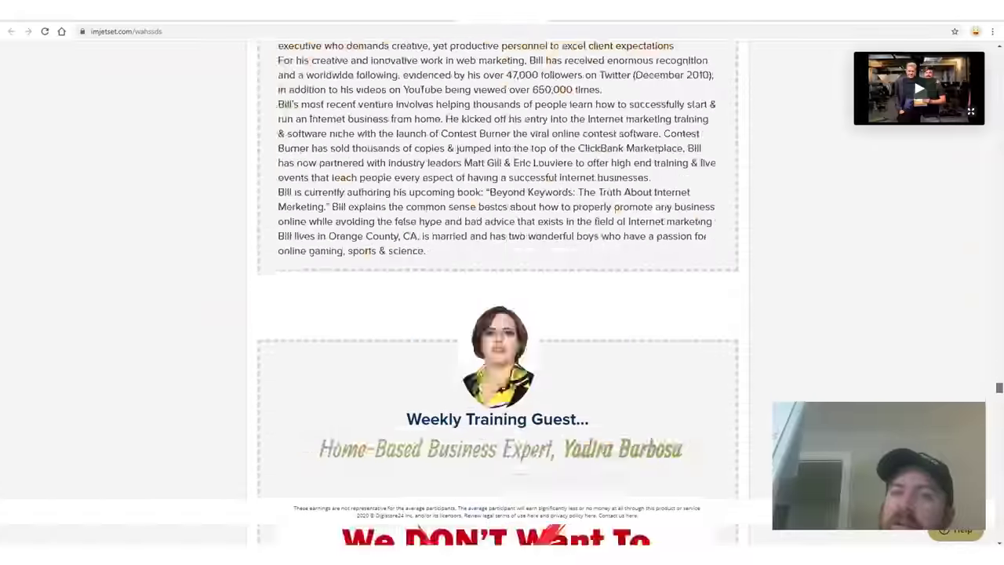
left_click_drag(998, 387, 998, 251)
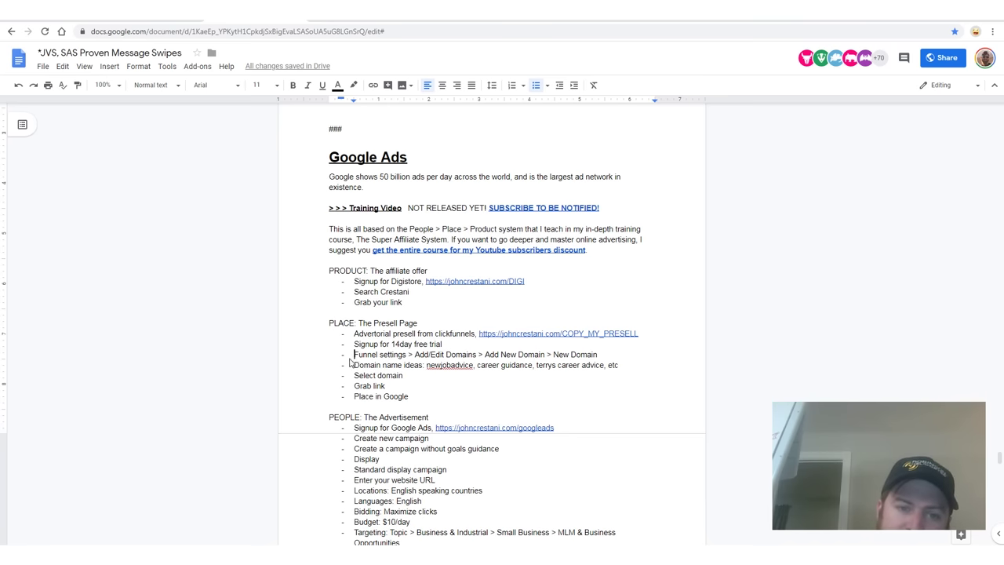
Step: Highlight the Funnel settings step in the notes, then clear the highlight
left_click_drag(391, 355, 593, 358)
left_click(598, 355)
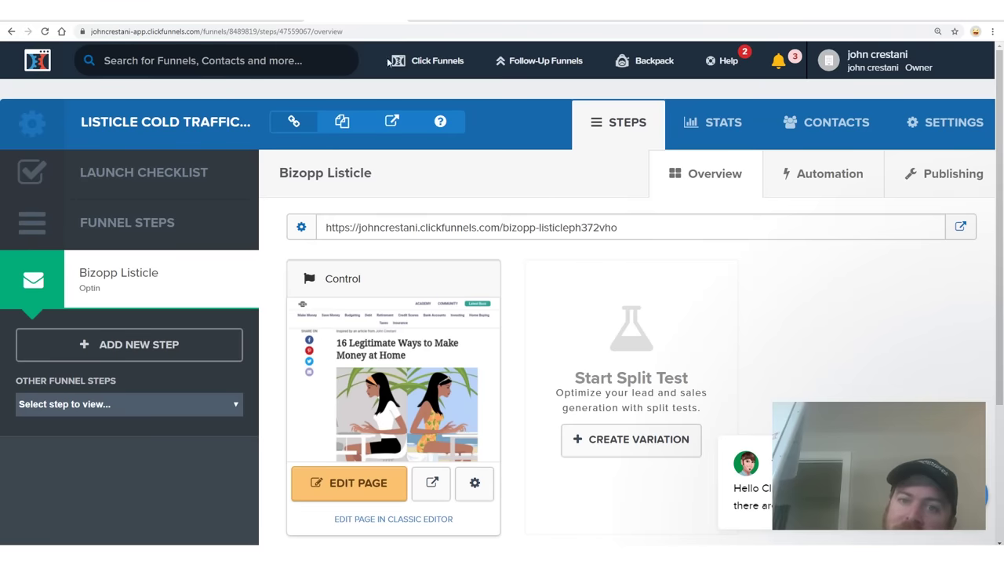
Step: Open the funnel's Settings, then follow Add/Edit Domains to the account's My Domains list
key("ctrl+minus")
key("ctrl+minus")
mouse_move(836, 103)
left_mouse_down()
mouse_move(845, 96)
mouse_move(761, 112)
left_mouse_up()
mouse_move(160, 71)
left_mouse_down()
mouse_move(156, 470)
mouse_move(773, 410)
mouse_move(833, 85)
left_mouse_up()
left_click(801, 94)
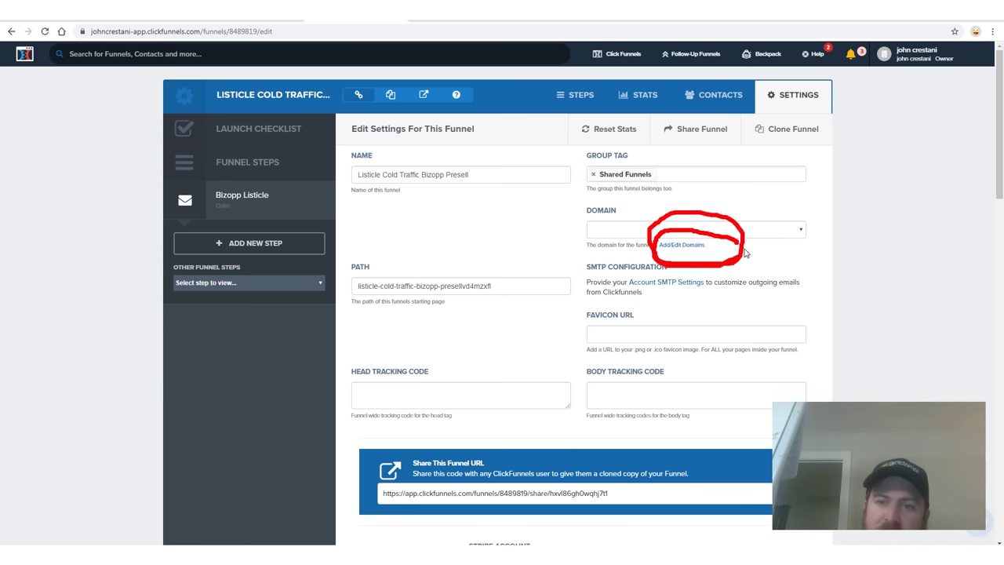
left_click_drag(673, 271, 818, 237)
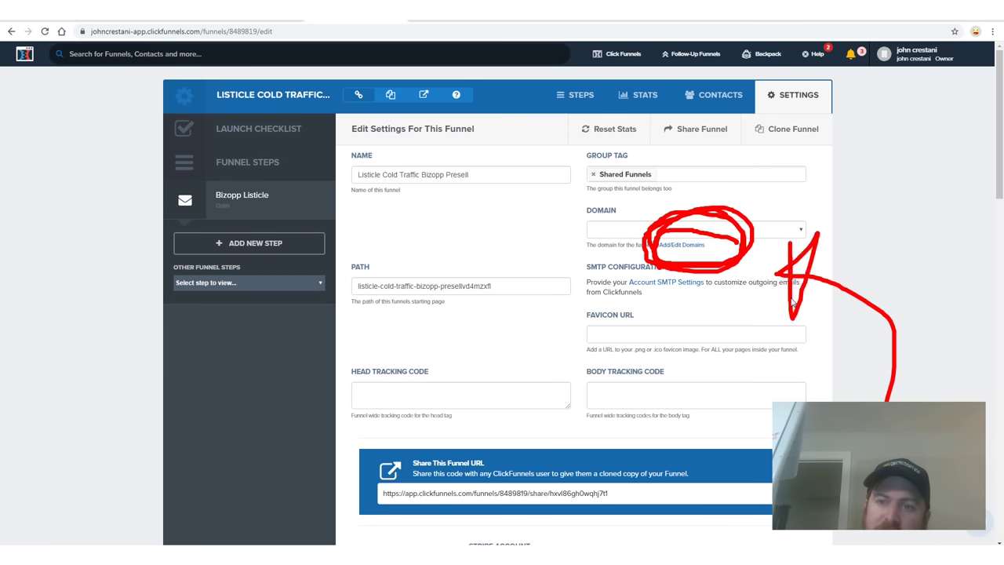
left_click(681, 245)
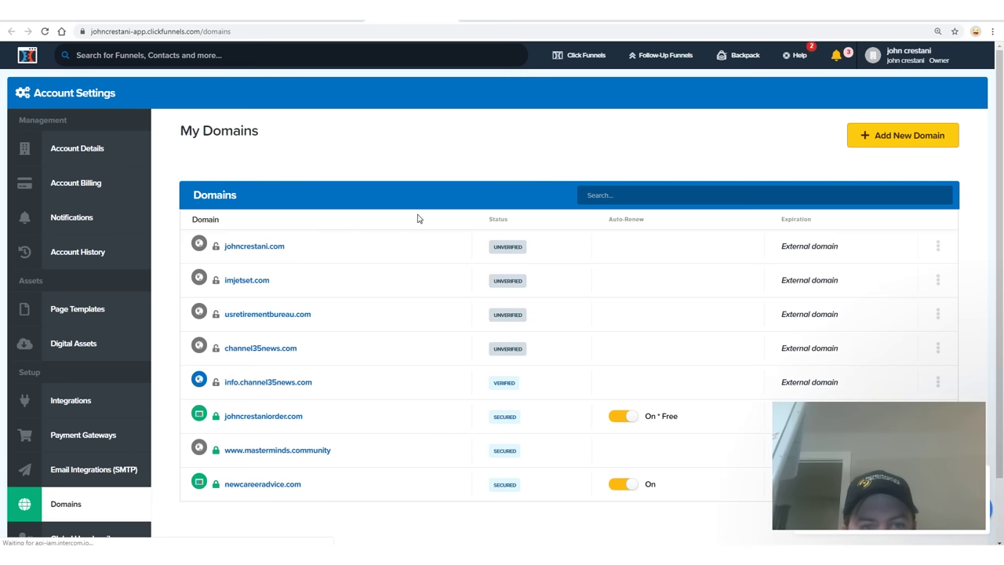
Step: Choose Add New Domain, then Register a new domain to reach the empty domain search
left_click_drag(863, 120, 909, 161)
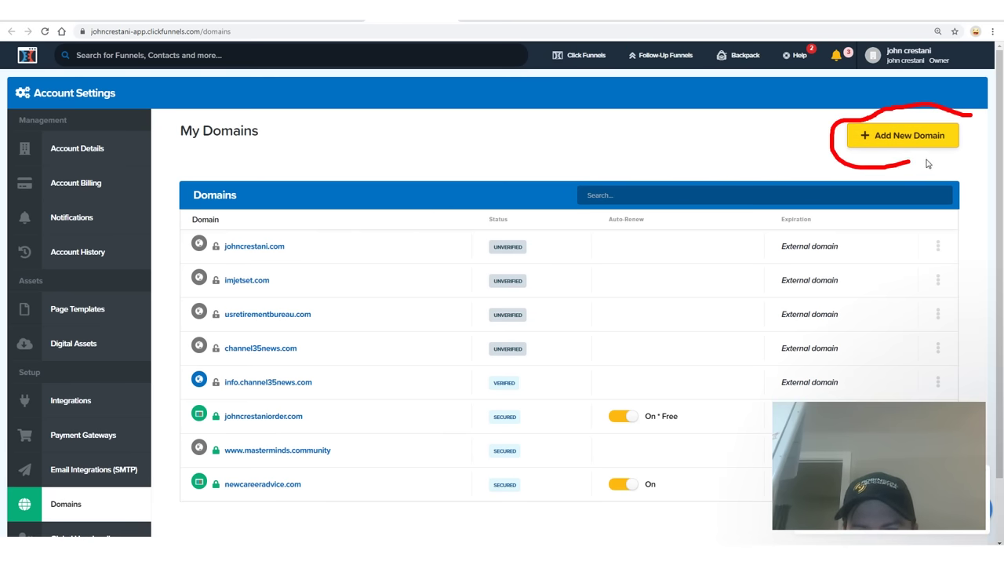
mouse_move(880, 103)
left_mouse_down()
mouse_move(933, 174)
mouse_move(960, 109)
mouse_move(831, 185)
mouse_move(957, 141)
left_mouse_up()
left_click_drag(151, 166, 769, 98)
left_click_drag(790, 158, 768, 141)
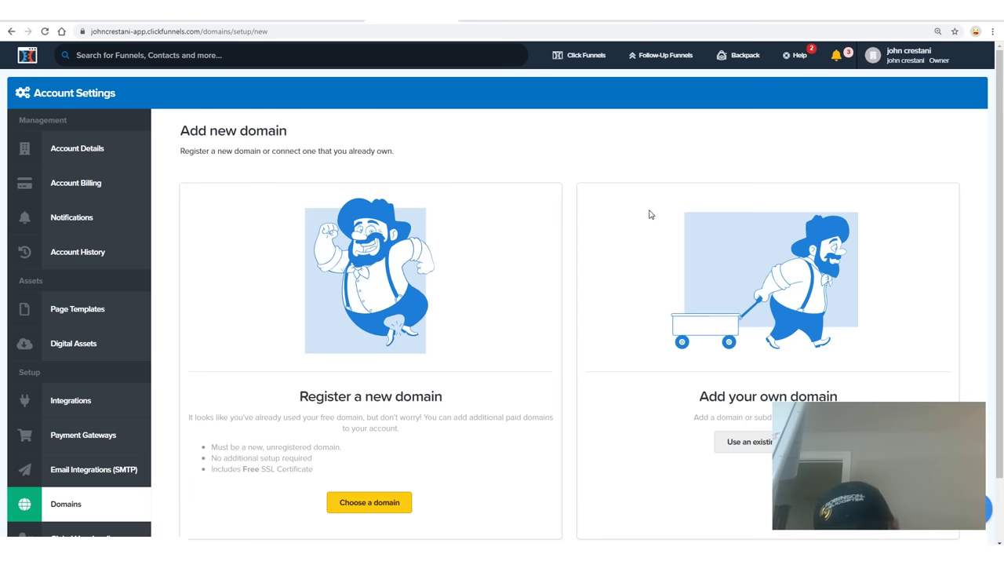
mouse_move(566, 145)
left_mouse_down()
mouse_move(385, 538)
mouse_move(197, 510)
mouse_move(165, 352)
mouse_move(176, 116)
mouse_move(493, 116)
left_mouse_up()
mouse_move(570, 178)
left_mouse_down()
mouse_move(570, 392)
mouse_move(422, 467)
left_mouse_up()
mouse_move(350, 541)
left_mouse_down()
mouse_move(435, 471)
mouse_move(455, 517)
left_mouse_up()
left_click(369, 501)
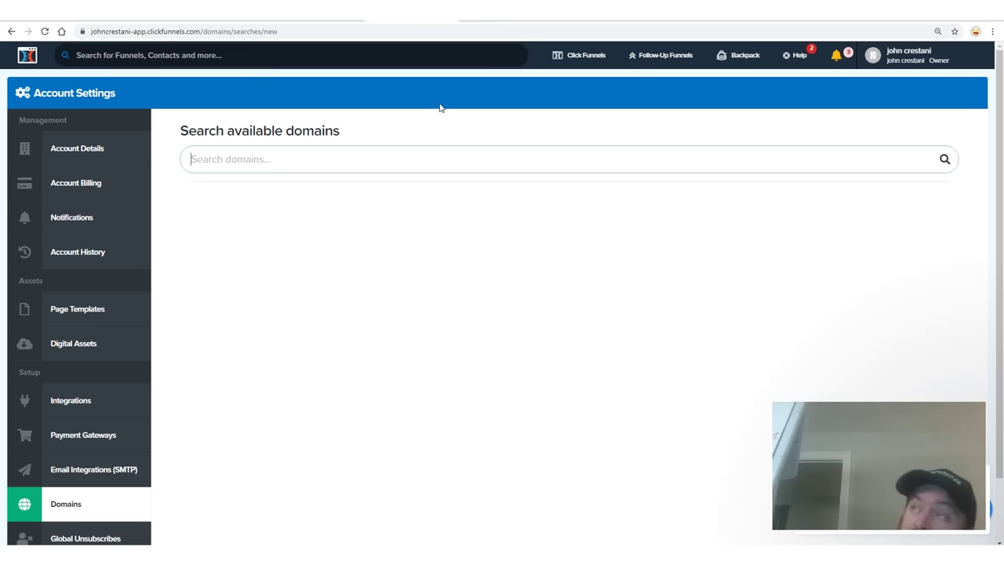
Step: Search the career-advice domain name and confirm its .com is available for $20
type("habibscareeradvice")
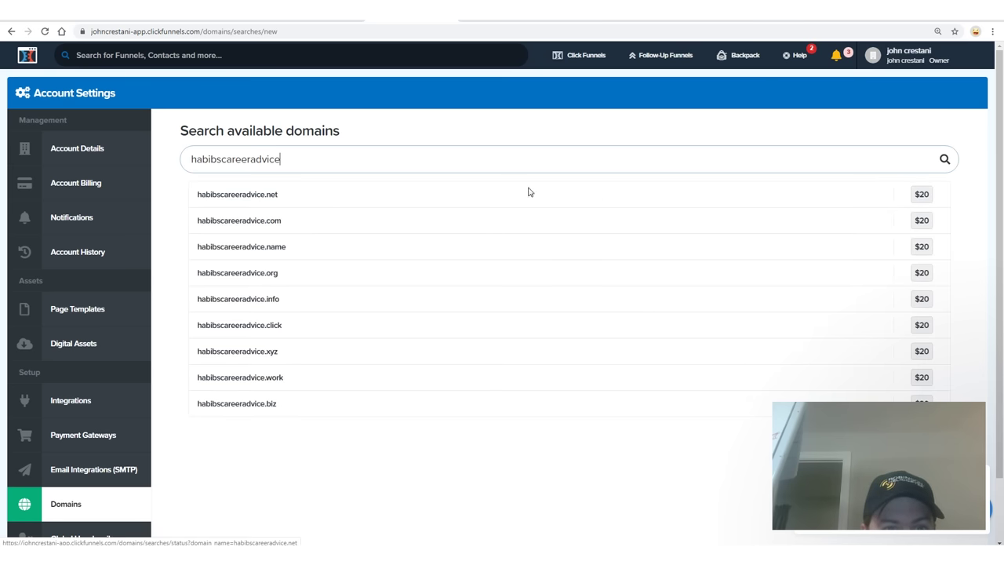
left_click_drag(290, 220, 175, 209)
left_click_drag(921, 200, 901, 252)
mouse_move(267, 338)
left_mouse_down()
mouse_move(769, 173)
mouse_move(823, 202)
left_mouse_up()
left_click_drag(641, 474, 867, 229)
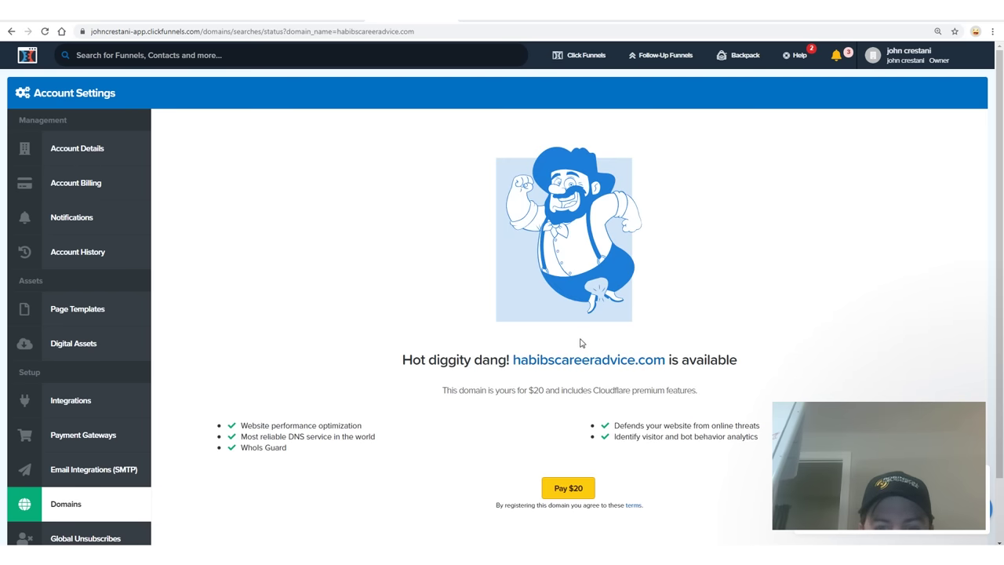
left_click_drag(399, 362, 665, 361)
left_click_drag(744, 364, 680, 361)
mouse_move(665, 450)
left_mouse_down()
mouse_move(499, 447)
mouse_move(667, 459)
mouse_move(674, 515)
mouse_move(549, 429)
mouse_move(651, 510)
left_mouse_up()
mouse_move(443, 137)
left_mouse_down()
mouse_move(349, 166)
mouse_move(392, 368)
mouse_move(337, 464)
mouse_move(343, 441)
left_mouse_up()
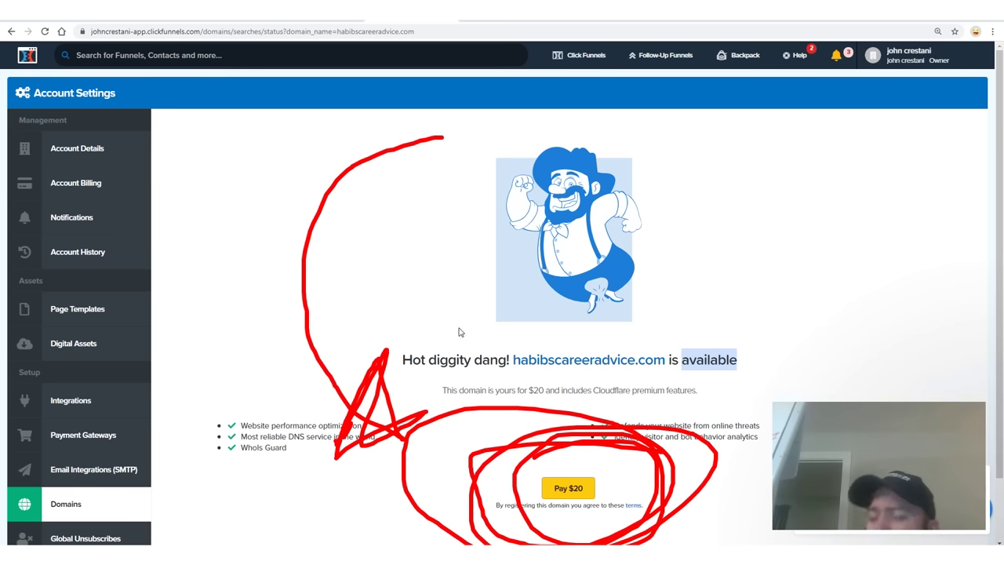
mouse_move(716, 163)
left_mouse_down()
mouse_move(809, 342)
mouse_move(797, 375)
left_mouse_up()
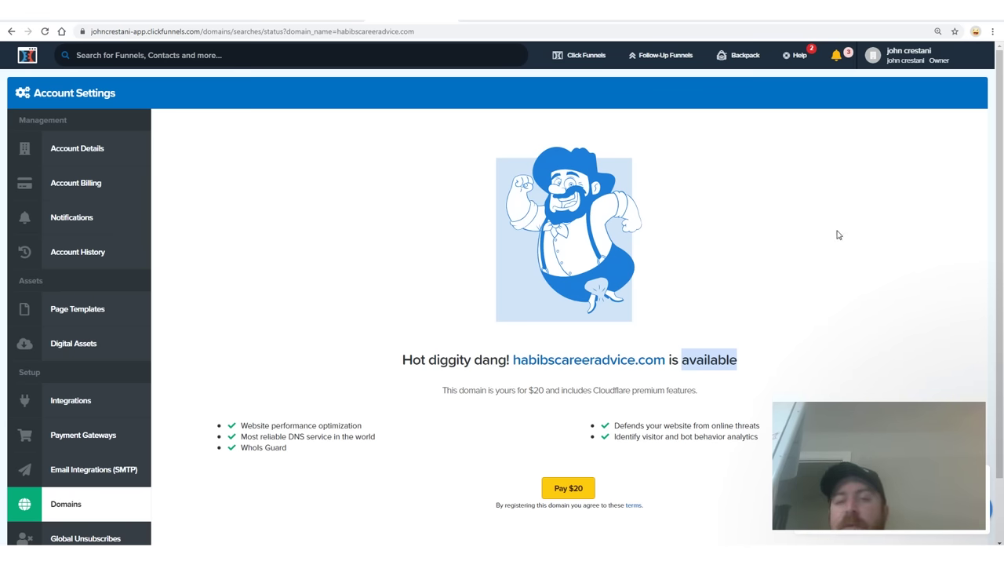
Step: Clear the annotations and return to the funnel's Settings page without buying the domain
left_click(837, 234)
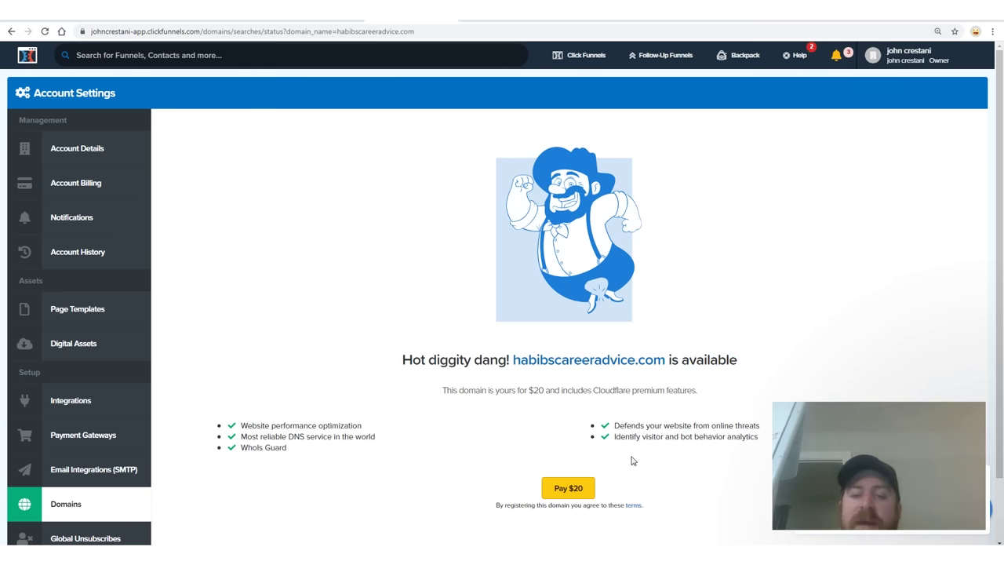
mouse_move(656, 484)
left_mouse_down()
mouse_move(701, 515)
mouse_move(459, 506)
mouse_move(549, 517)
left_mouse_up()
mouse_move(586, 169)
left_mouse_down()
mouse_move(382, 513)
mouse_move(347, 538)
mouse_move(353, 546)
left_mouse_up()
key("Escape")
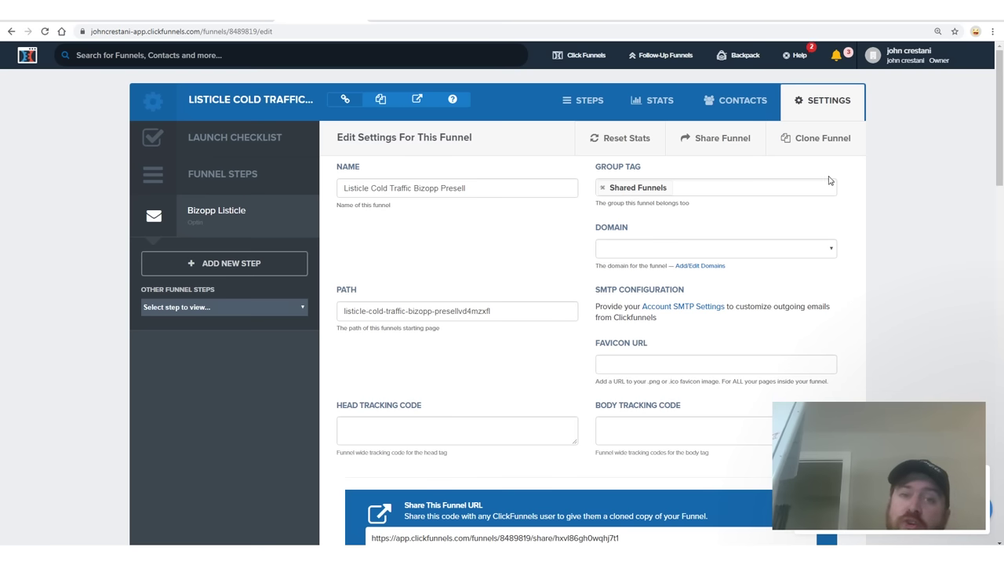
left_click(698, 138)
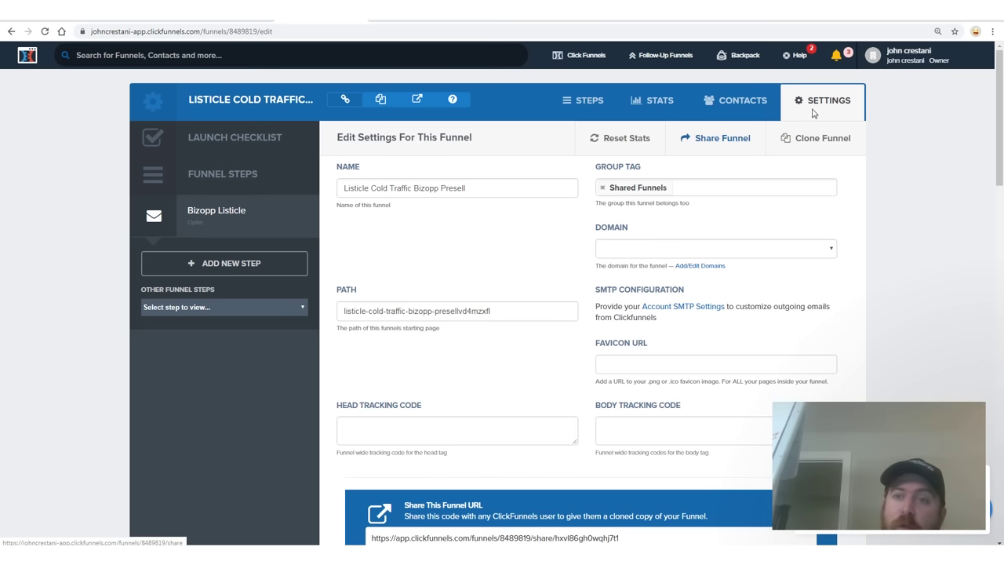
Step: Look over the Bizopp Listicle step's Control page, then return to funnel Settings
mouse_move(851, 82)
left_mouse_down()
mouse_move(831, 129)
mouse_move(784, 86)
left_mouse_up()
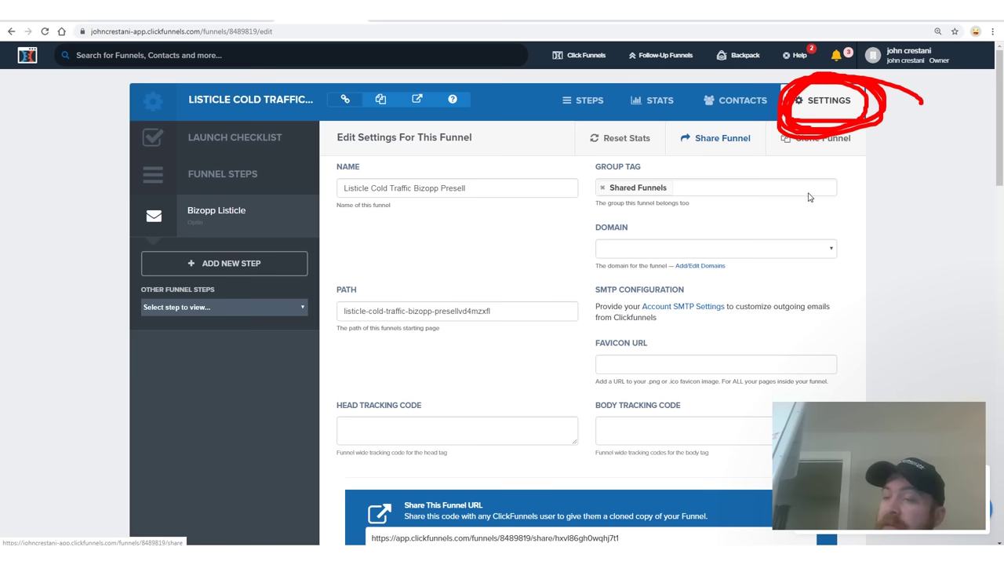
left_click(583, 100)
left_click_drag(616, 179, 332, 286)
mouse_move(352, 345)
left_mouse_down()
mouse_move(345, 228)
mouse_move(338, 392)
mouse_move(382, 258)
left_mouse_up()
mouse_move(433, 345)
left_mouse_down()
mouse_move(375, 336)
mouse_move(427, 366)
left_mouse_up()
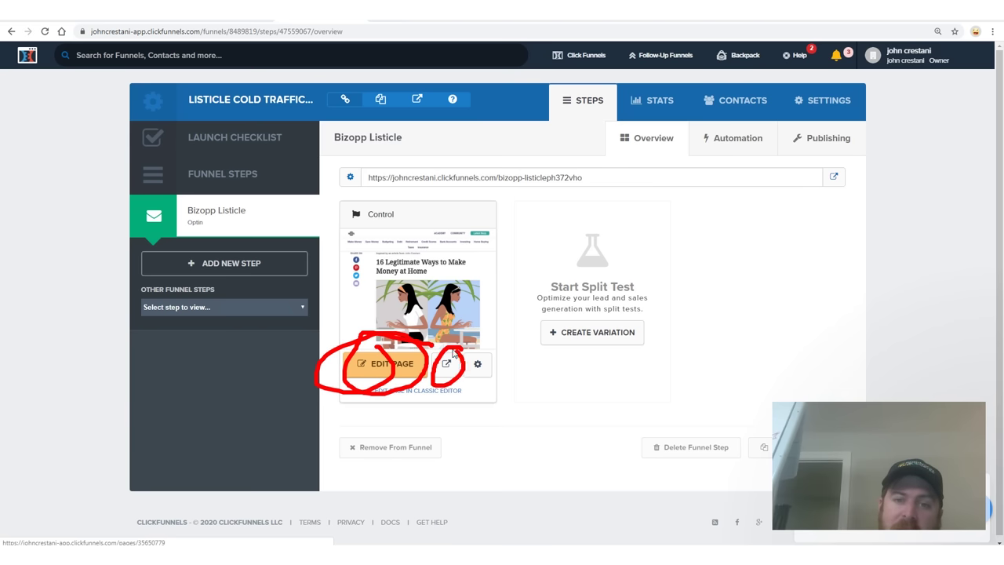
mouse_move(871, 129)
left_mouse_down()
mouse_move(596, 127)
mouse_move(931, 83)
mouse_move(929, 114)
mouse_move(816, 79)
mouse_move(874, 80)
mouse_move(894, 113)
left_mouse_up()
left_click(829, 101)
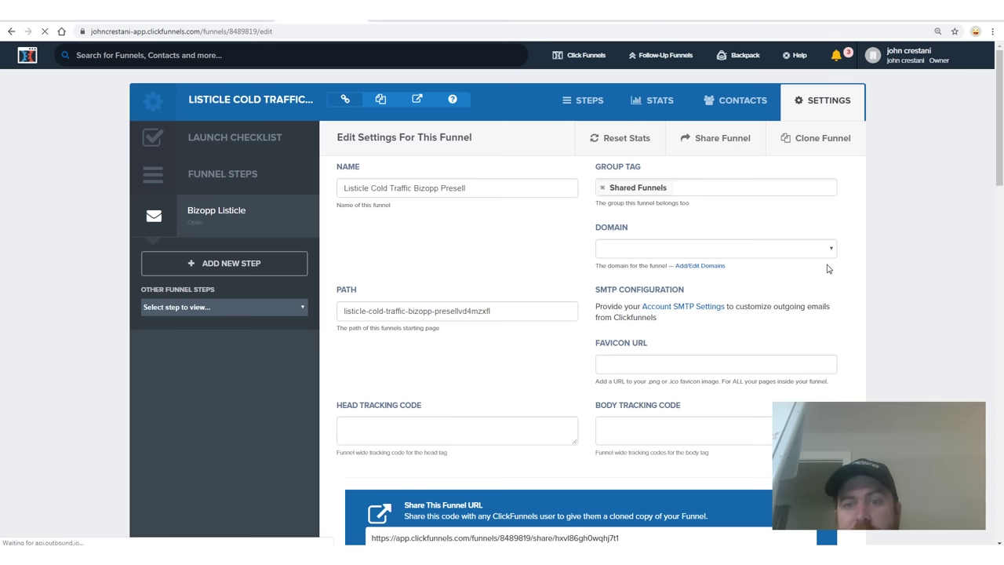
Step: Reload the Settings page and pick newcareeradvice.com in the Domain dropdown
right_click(496, 243)
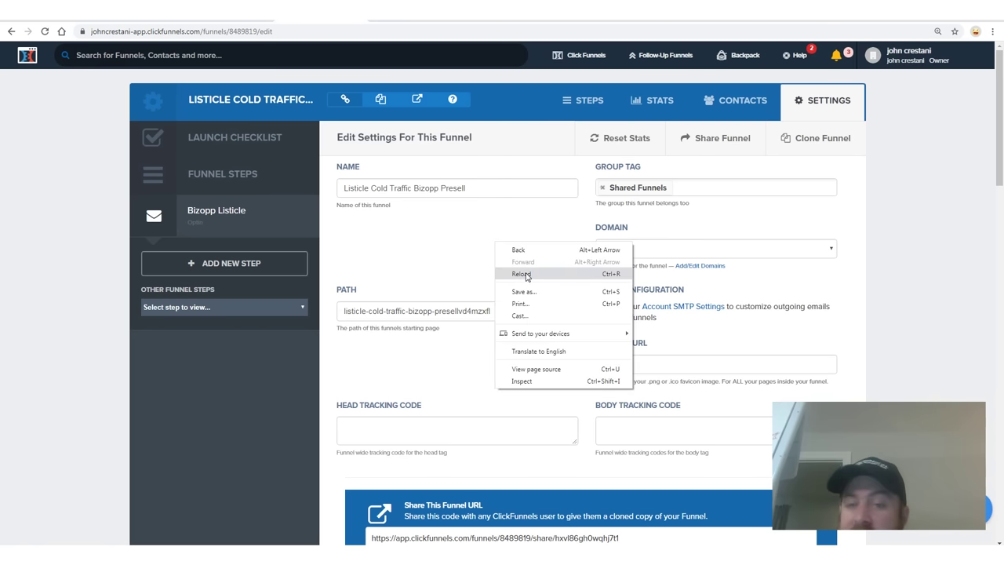
left_click_drag(541, 262, 537, 281)
key("Escape")
right_click(521, 262)
left_click(547, 297)
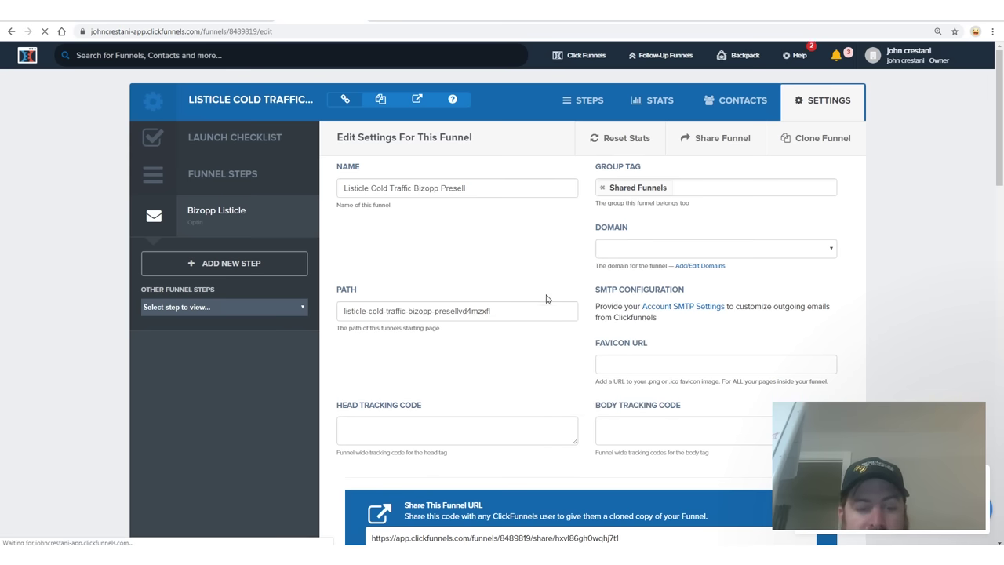
left_click(777, 248)
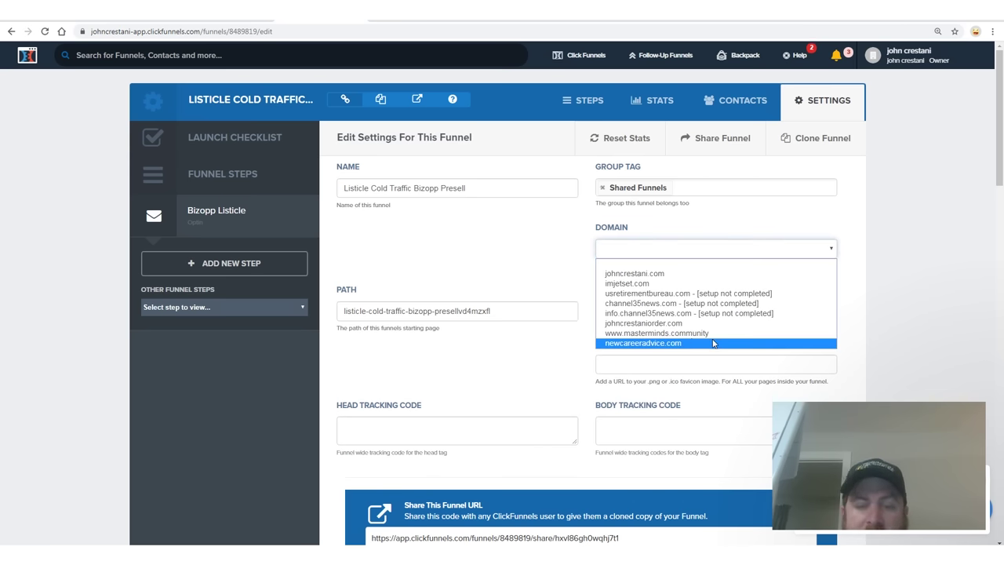
key("Up")
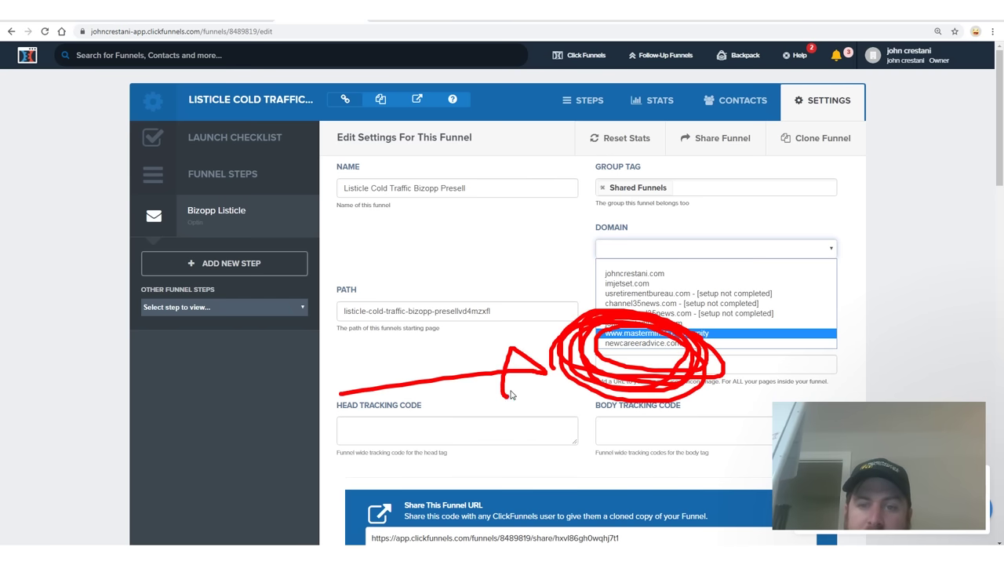
key("Escape")
key("alt+Down")
key("Down")
key("Return")
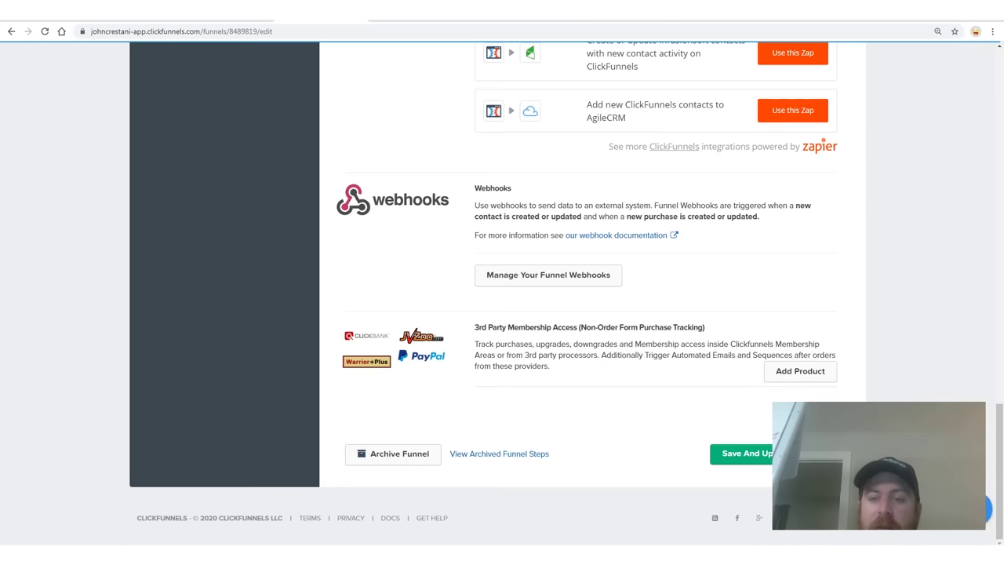
Step: Save And Update the funnel settings so the step address uses newcareeradvice.com
mouse_move(772, 502)
left_mouse_down()
mouse_move(761, 490)
mouse_move(768, 525)
mouse_move(694, 443)
mouse_move(816, 537)
left_mouse_up()
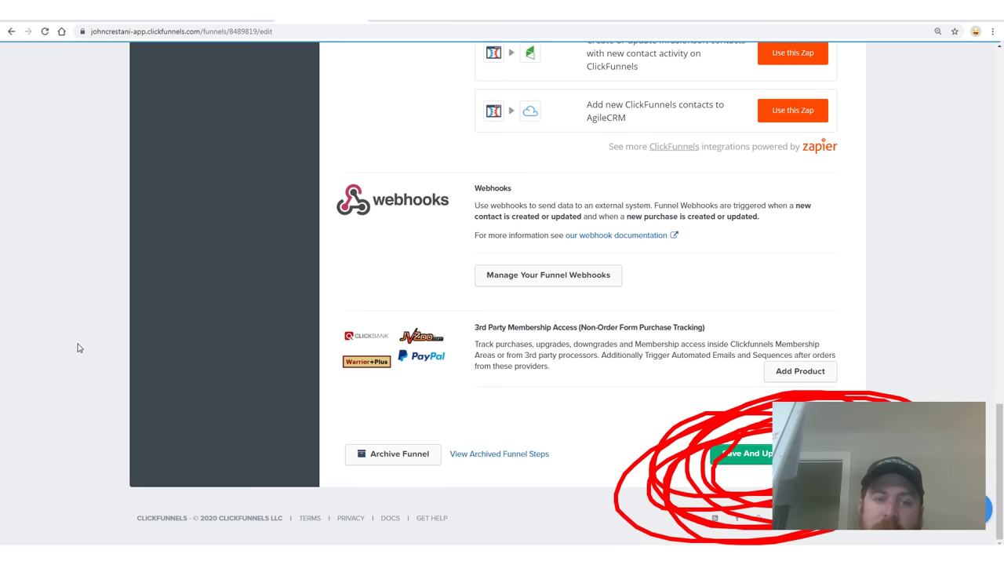
left_click_drag(90, 312, 516, 543)
left_click_drag(727, 102, 747, 355)
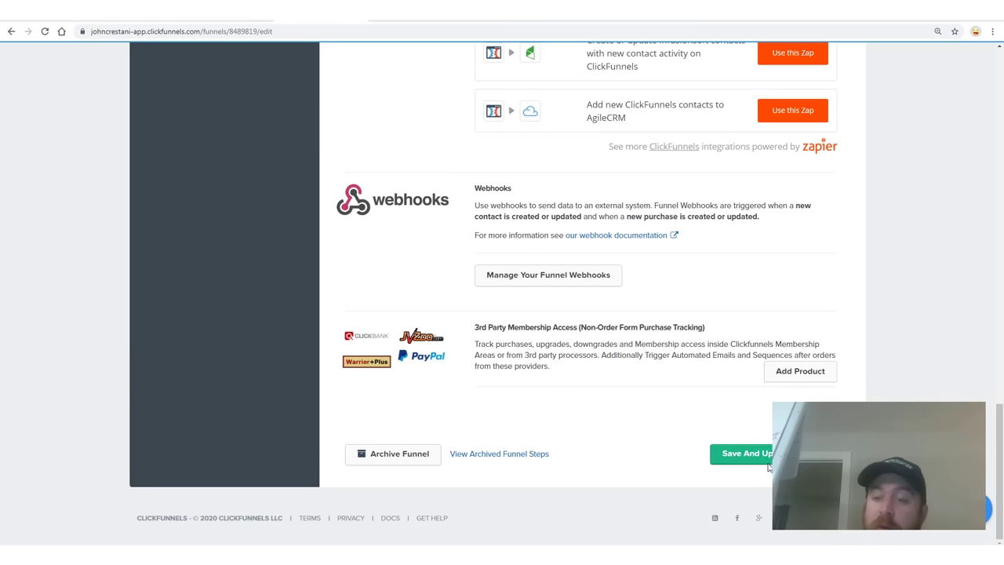
left_click(766, 461)
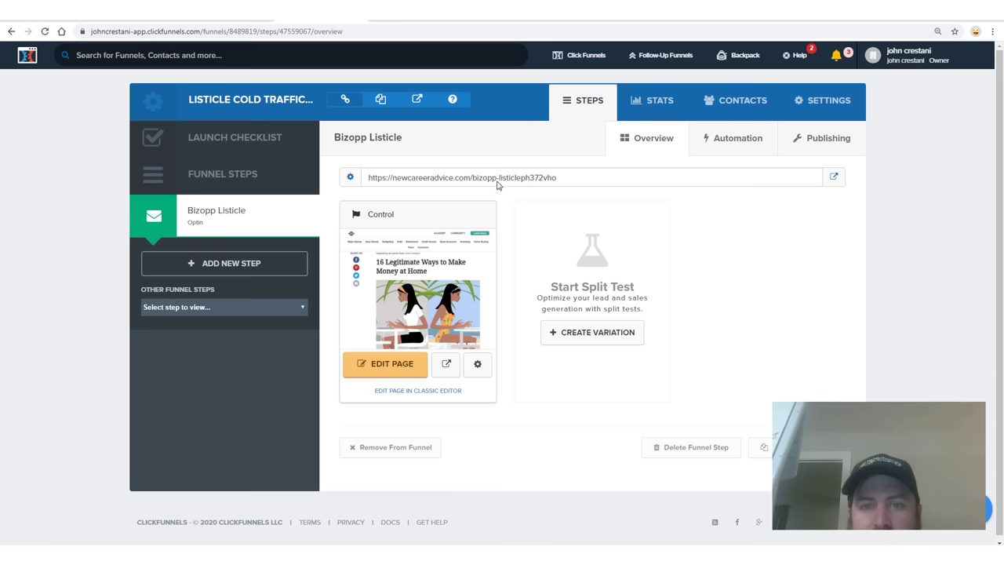
Step: Copy the Bizopp Listicle step URL and paste it on a new line in the sticky note
left_click_drag(564, 178, 365, 179)
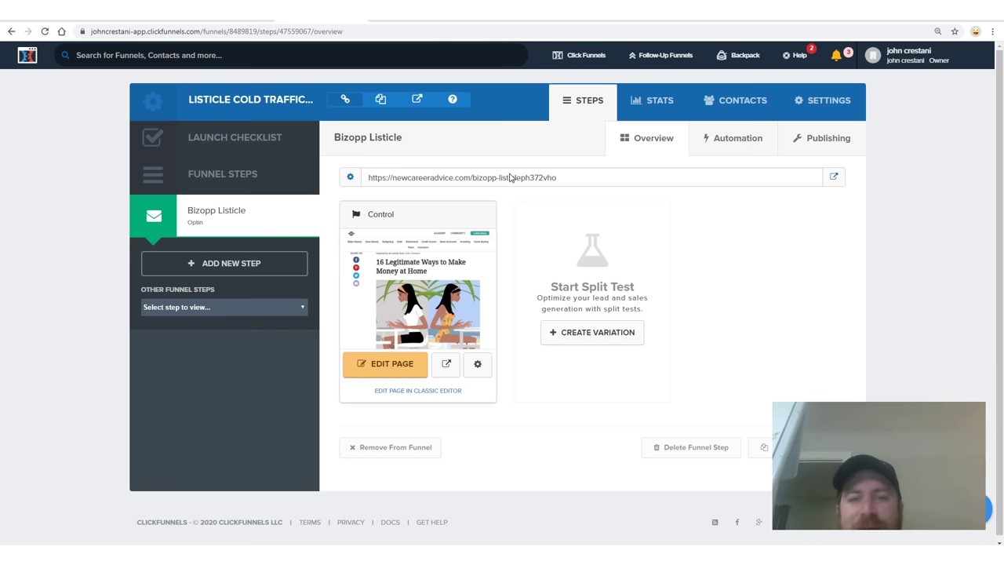
left_click(449, 177)
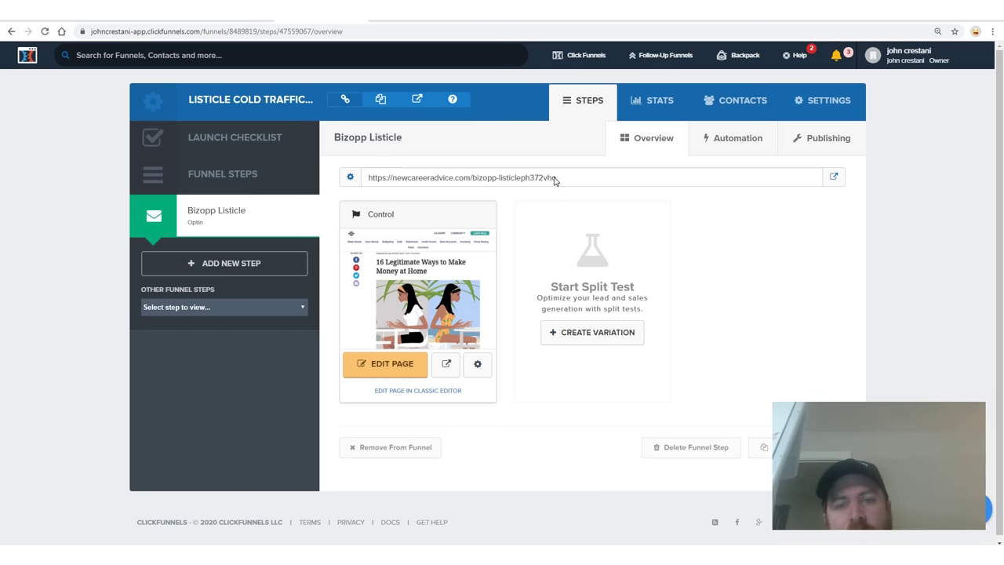
left_click_drag(536, 182, 383, 180)
right_click(395, 184)
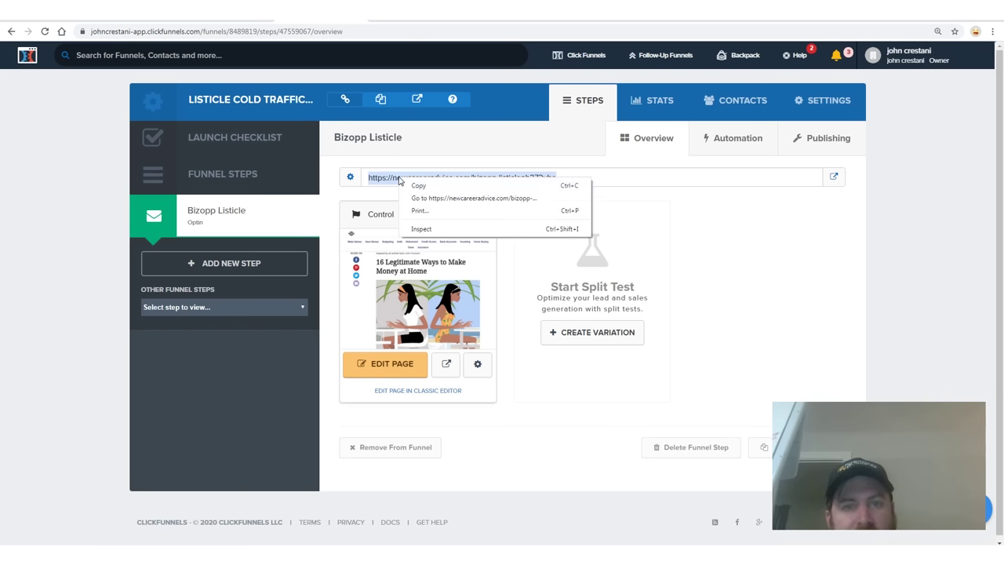
left_click(416, 184)
key("alt+Tab")
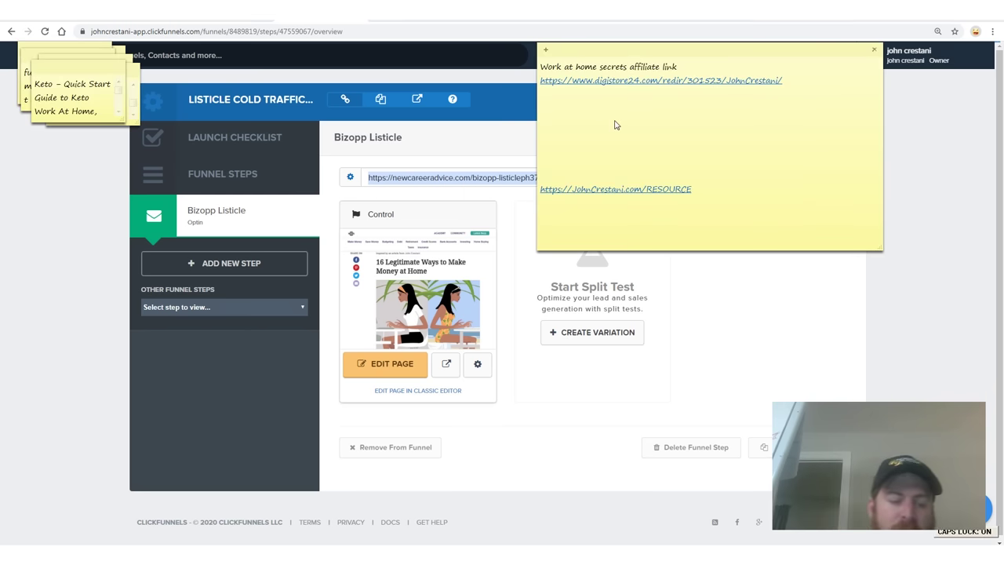
key("Return")
key("ctrl+v")
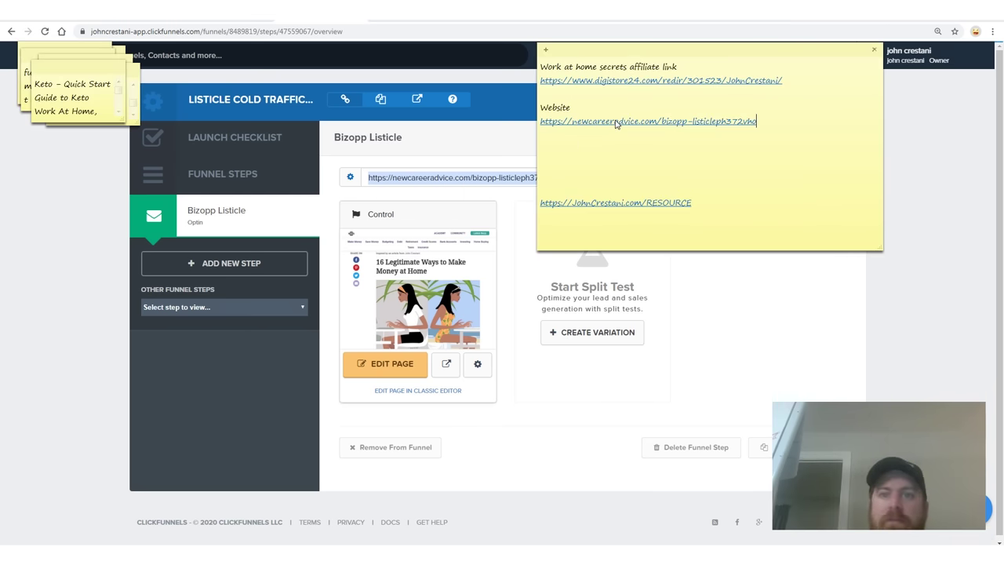
left_click_drag(756, 122, 547, 130)
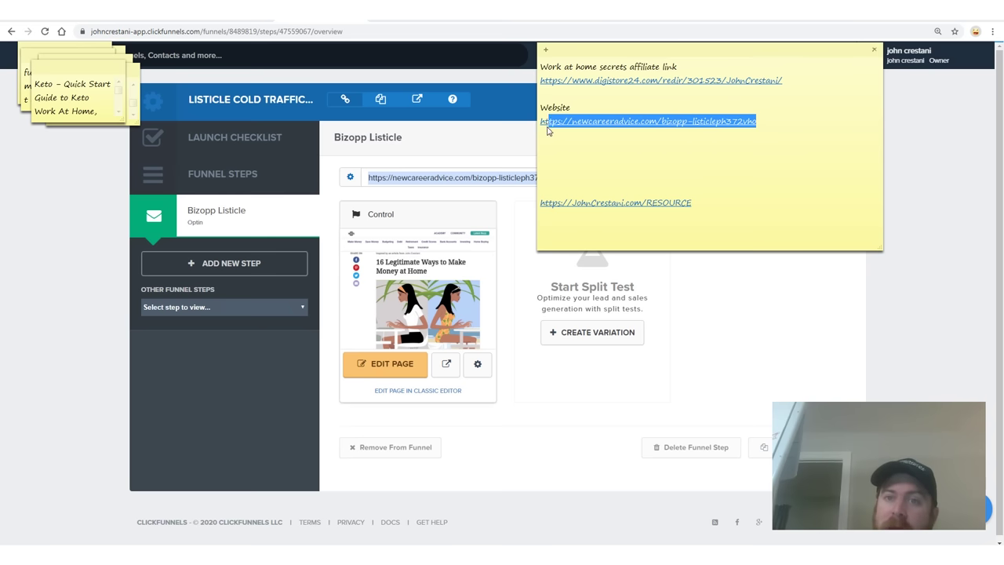
left_click(758, 174)
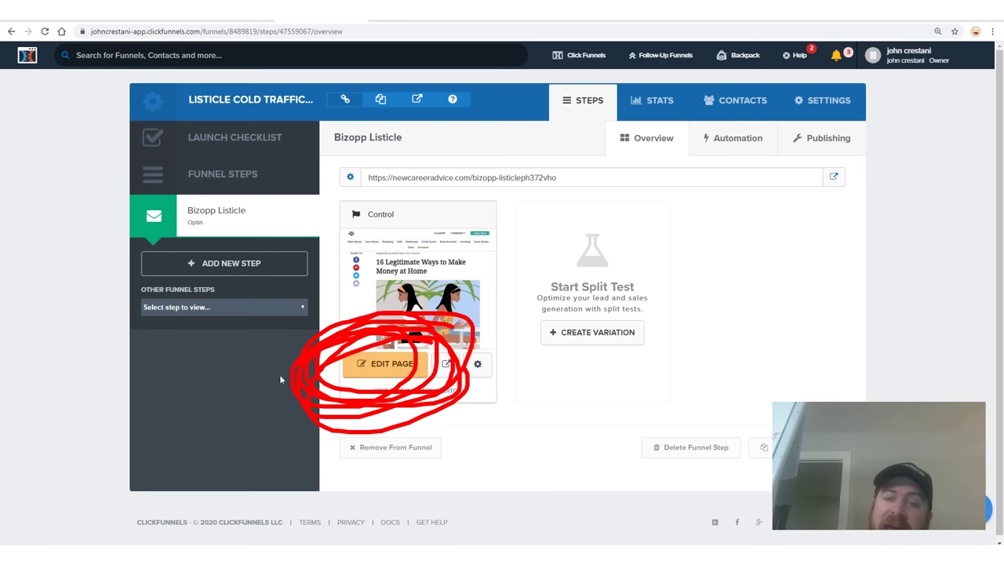
Step: Mark the EDIT PAGE button with red annotations, then clear them
left_click_drag(298, 359, 376, 325)
mouse_move(870, 394)
left_mouse_down()
mouse_move(696, 276)
mouse_move(495, 254)
mouse_move(500, 355)
mouse_move(514, 345)
left_mouse_up()
left_click_drag(772, 461, 525, 419)
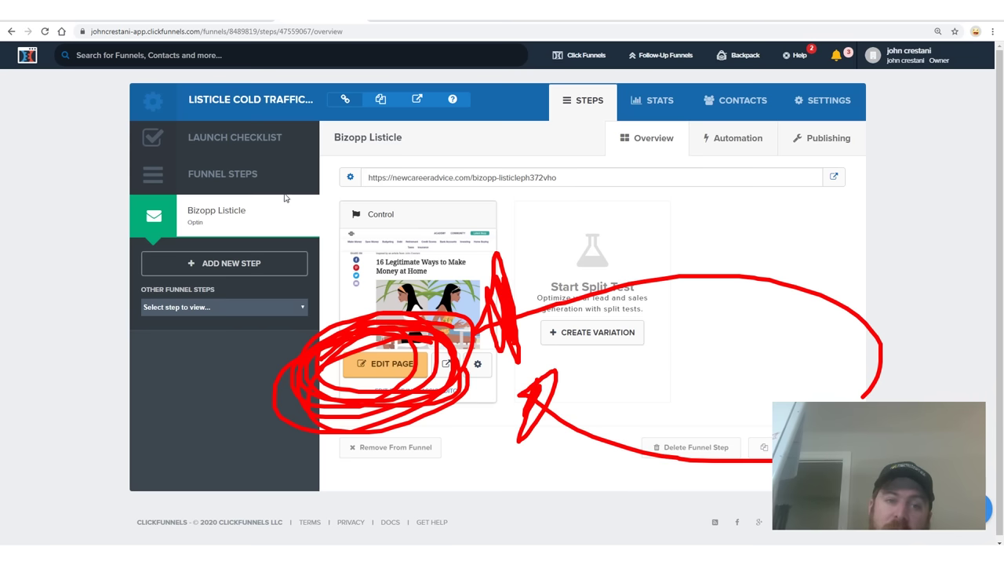
left_click_drag(290, 155, 159, 395)
key("Escape")
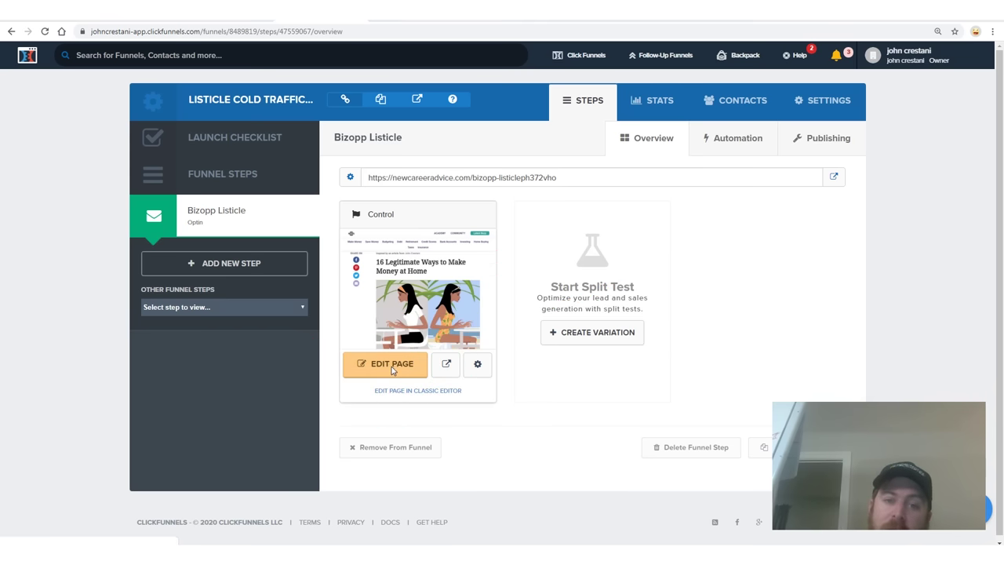
Step: Open the presell page in the editor and bring up the 'get the book' link settings
left_click(386, 363)
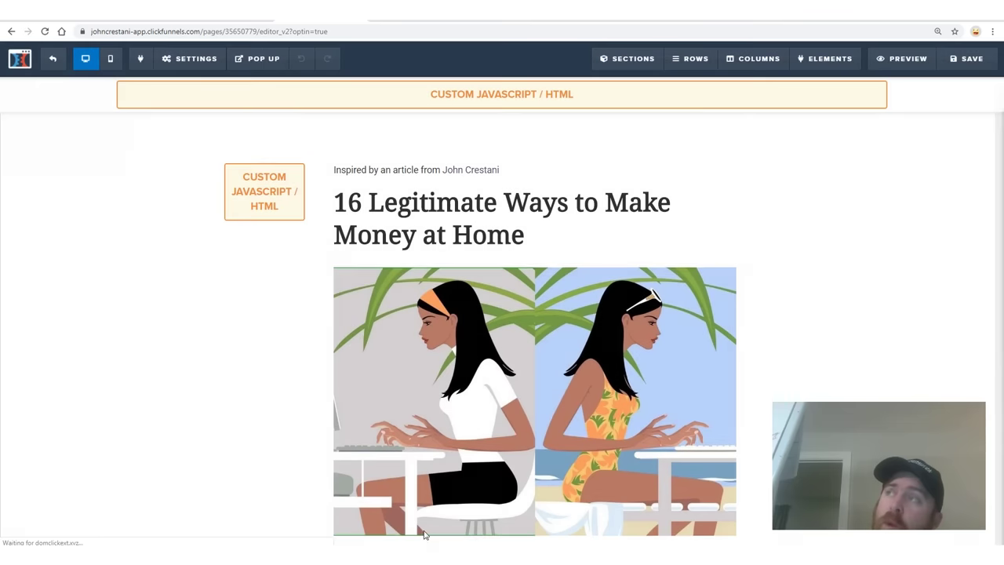
scroll(538, 232, "down", 7)
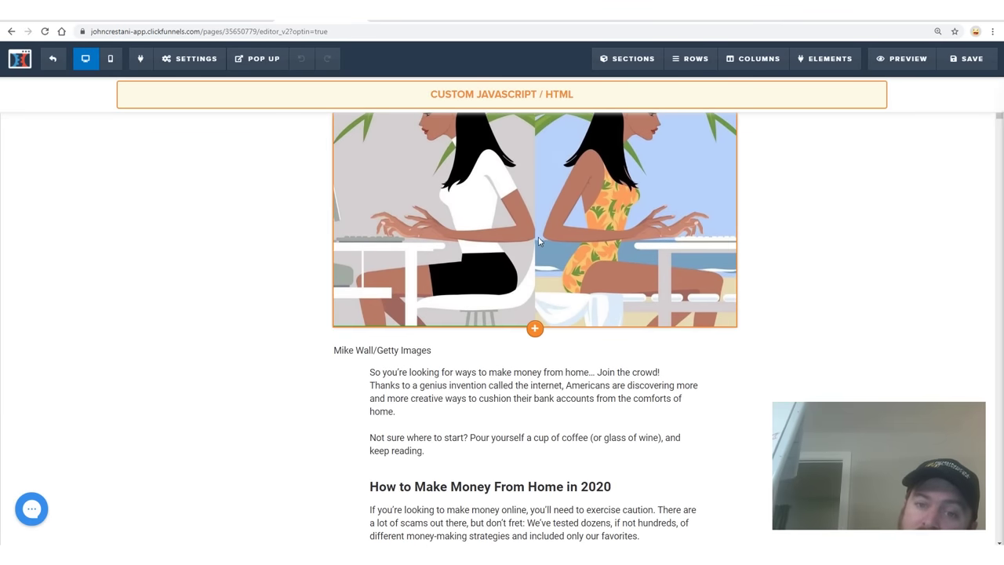
scroll(526, 277, "down", 2)
scroll(525, 277, "down", 6)
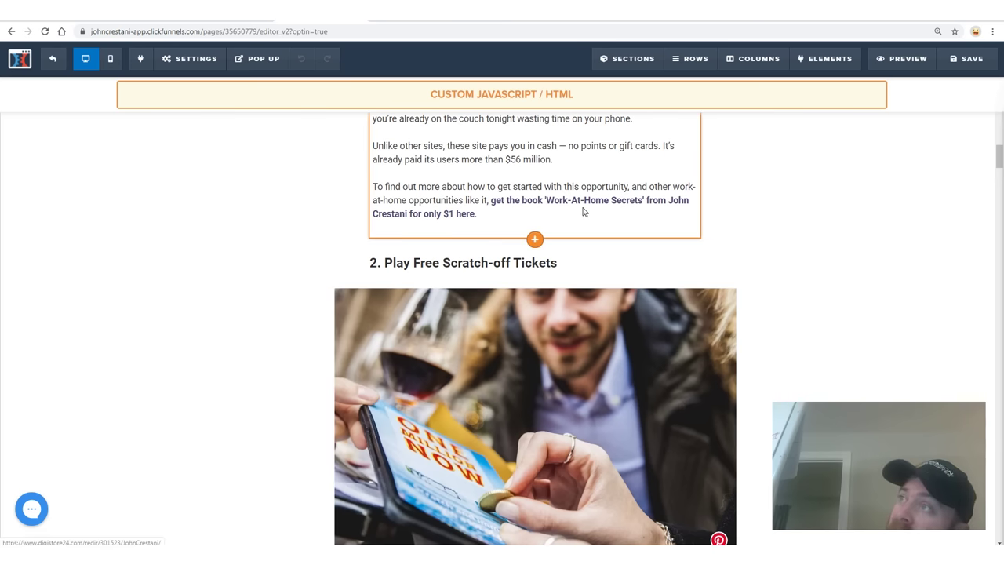
left_click(580, 210)
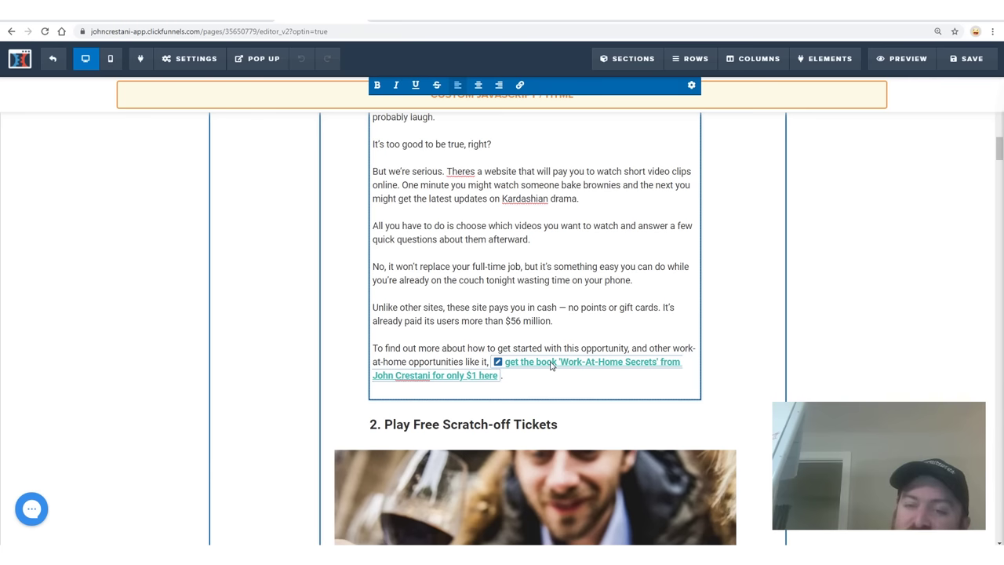
left_click(551, 366)
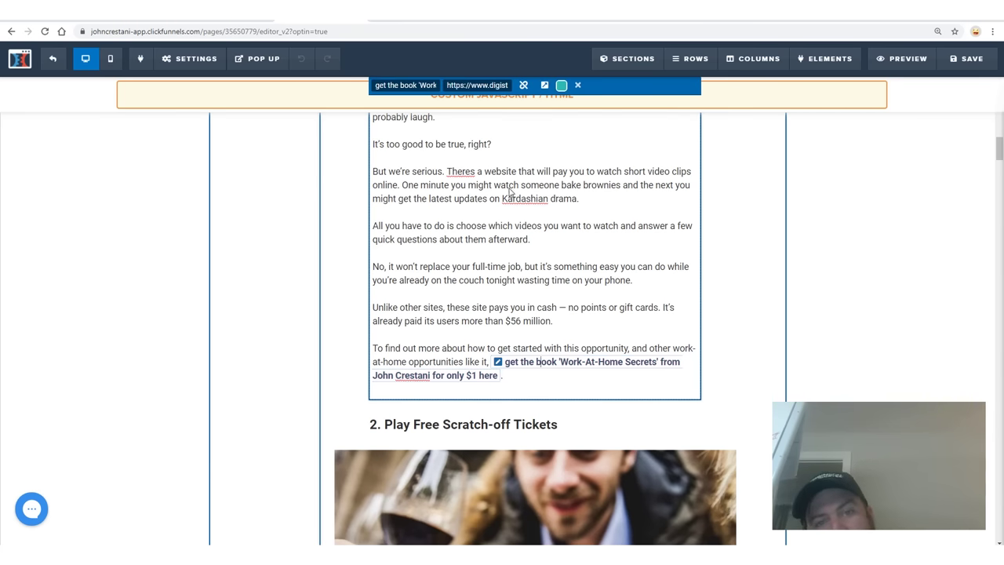
Step: Replace the link's Digistore24 address with the placeholder URL, then start YouTube in a new tab
left_click_drag(463, 93, 537, 89)
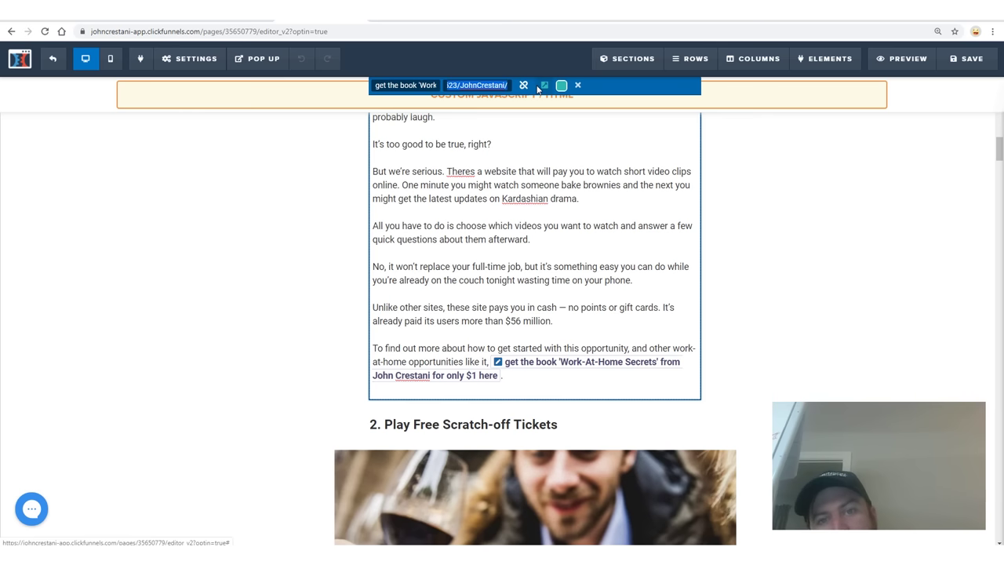
left_click(507, 88)
triple_click(509, 85)
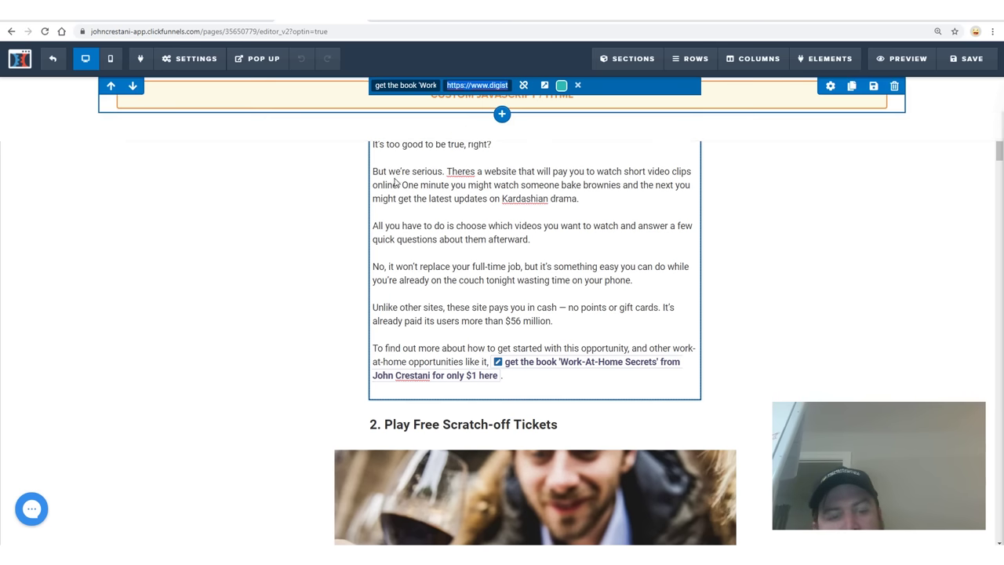
key("alt+Tab")
left_click_drag(784, 77, 541, 77)
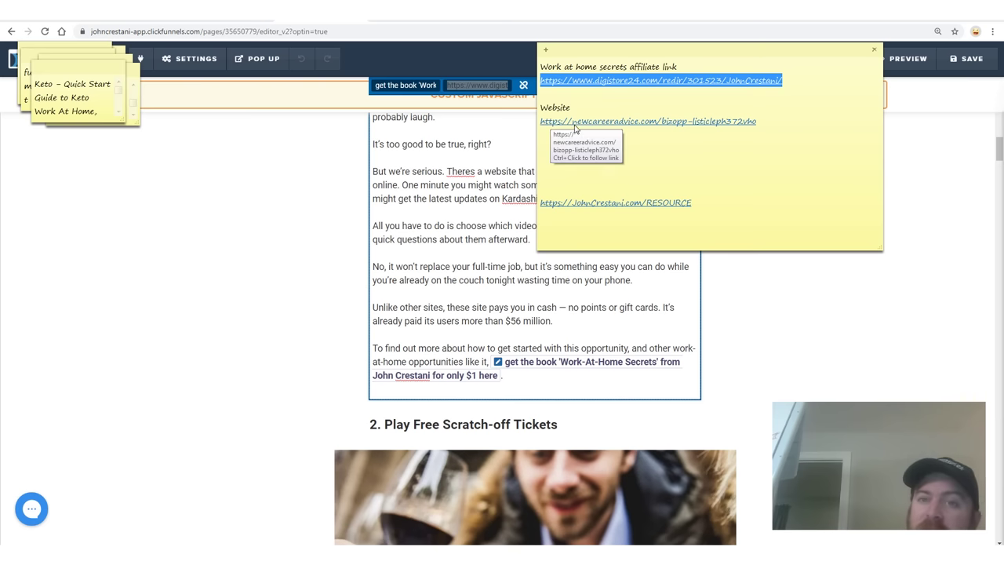
left_click(506, 92)
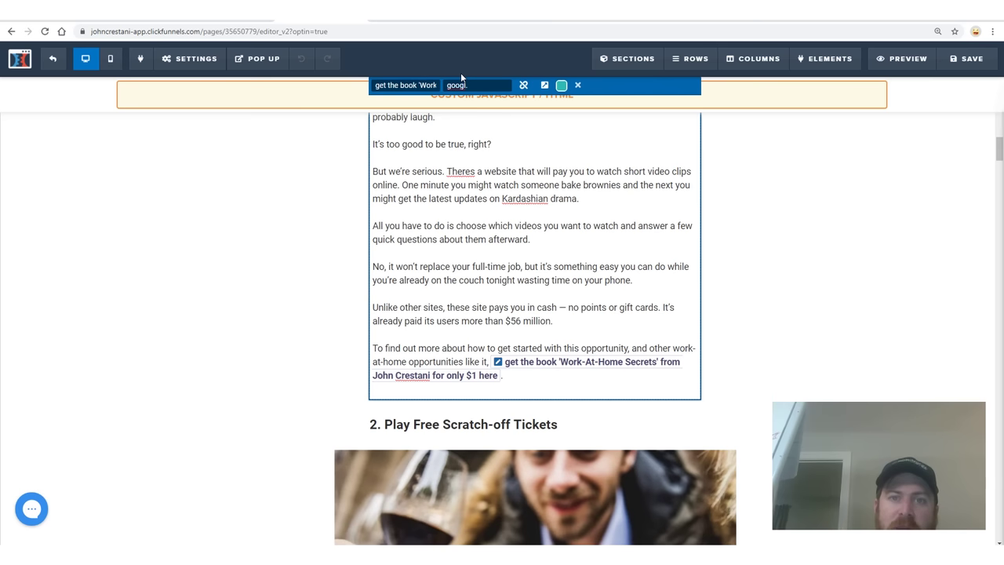
key("Return")
left_click(559, 364)
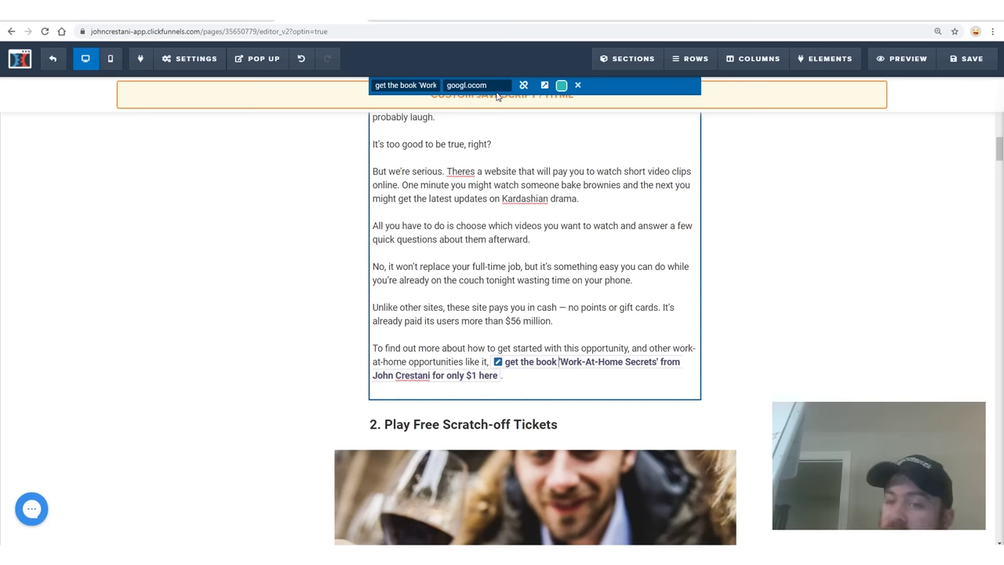
left_click(557, 241)
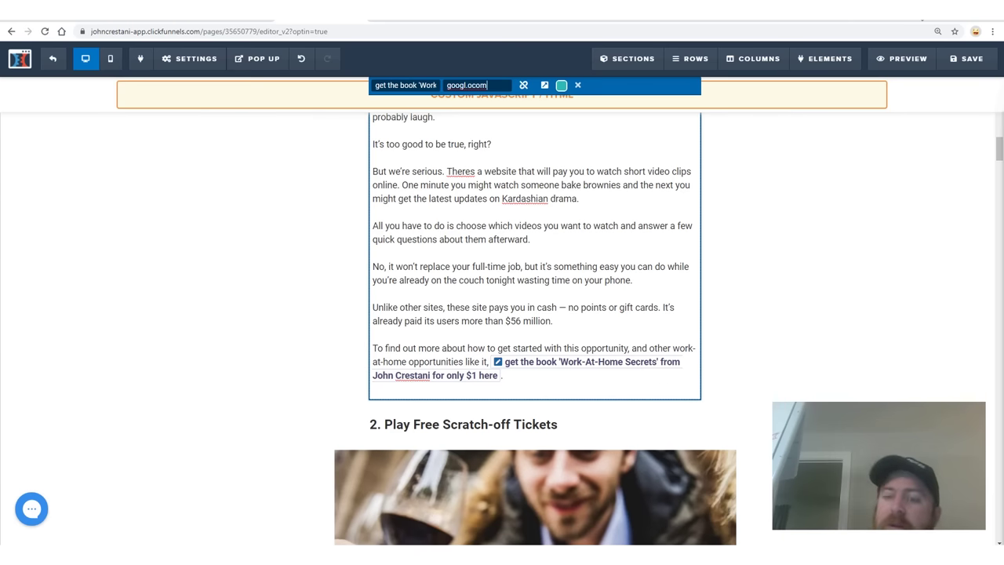
key("ctrl+t")
type("youtube.com")
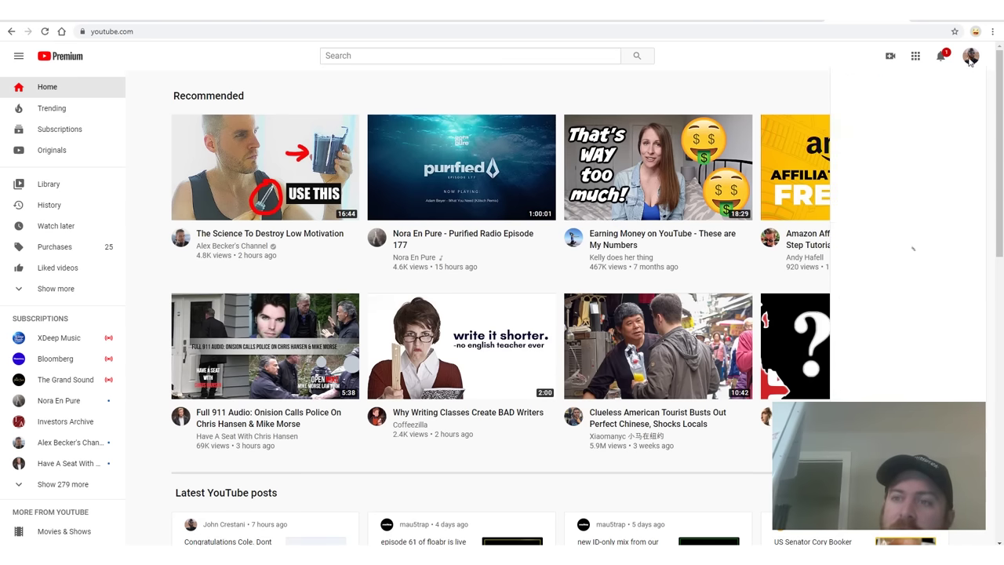
Step: Go to your own YouTube channel and scroll through the Community posts with affiliate success comments
left_click(969, 56)
left_click(889, 128)
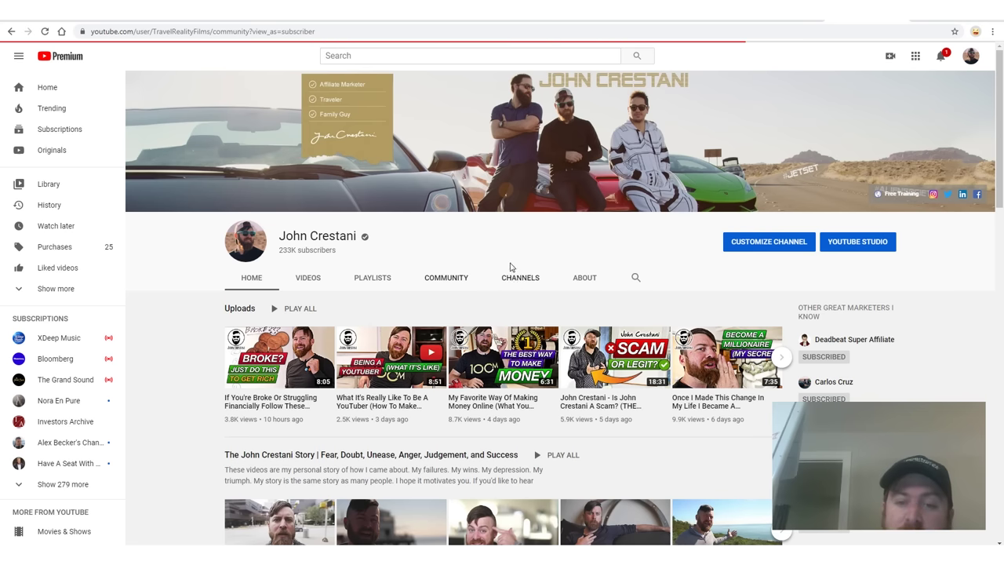
scroll(396, 394, "down", 2)
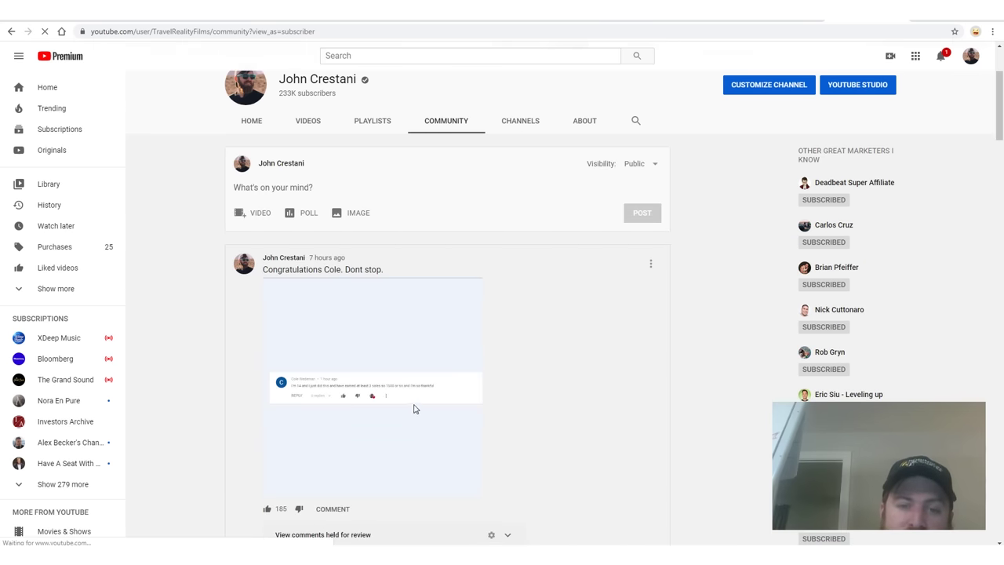
scroll(400, 398, "up", 8)
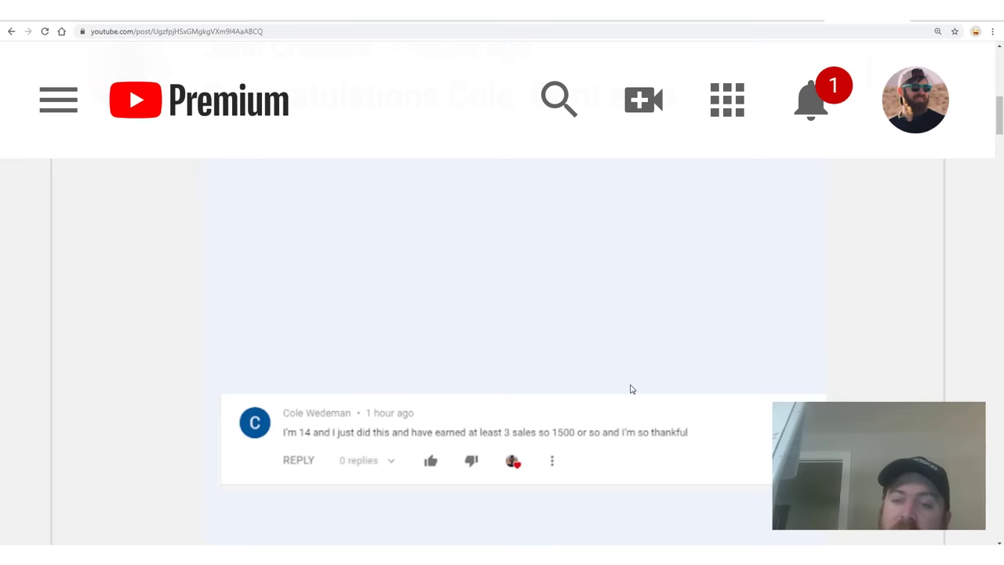
scroll(632, 389, "down", 6)
key("alt+Left")
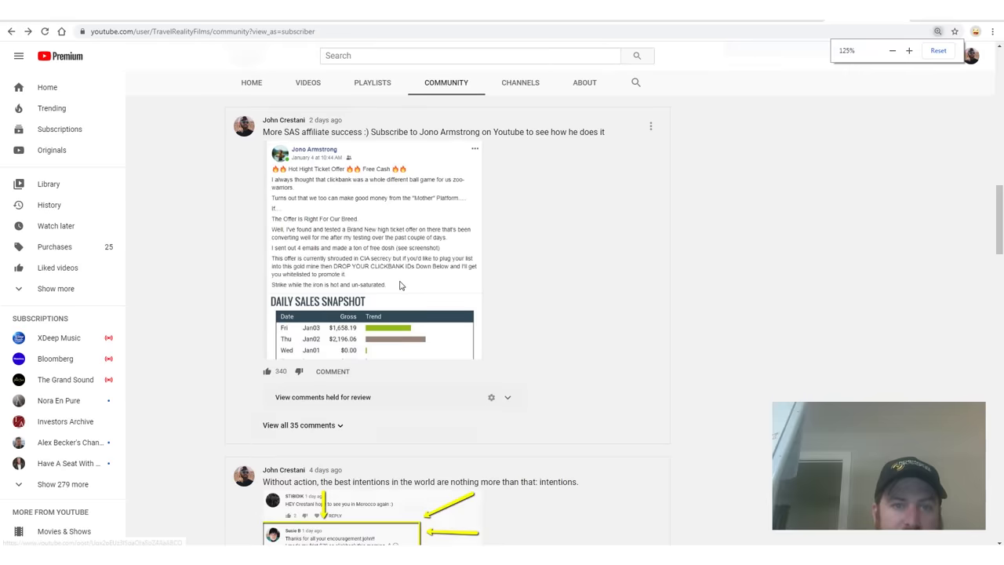
scroll(399, 285, "up", 5)
scroll(385, 306, "down", 3)
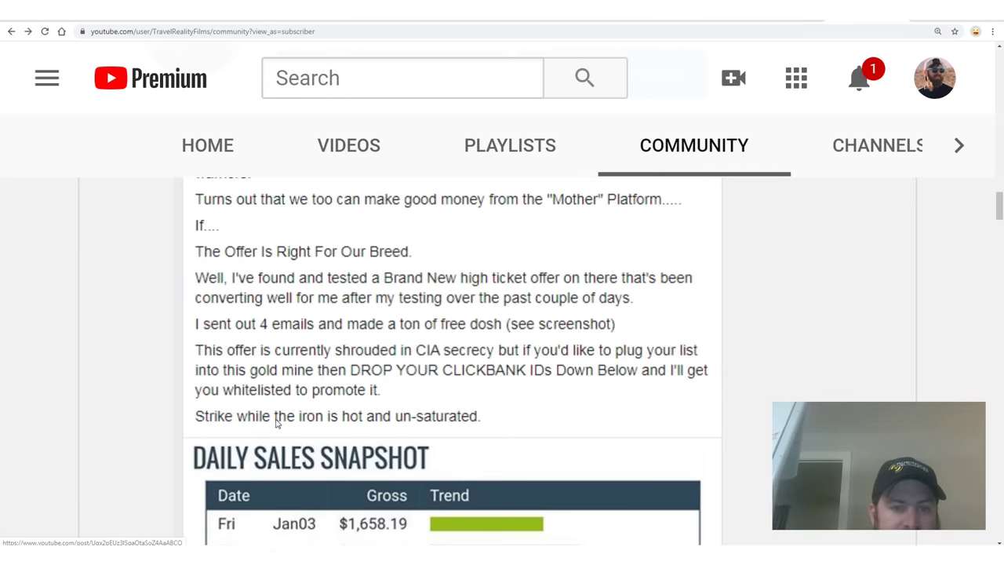
scroll(314, 432, "down", 2)
scroll(371, 377, "down", 1)
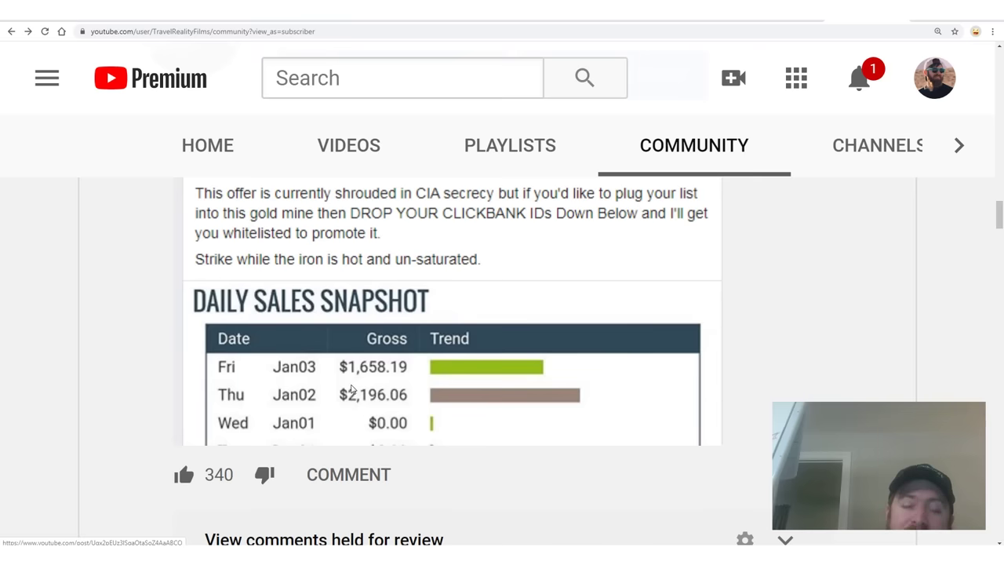
scroll(418, 371, "down", 2)
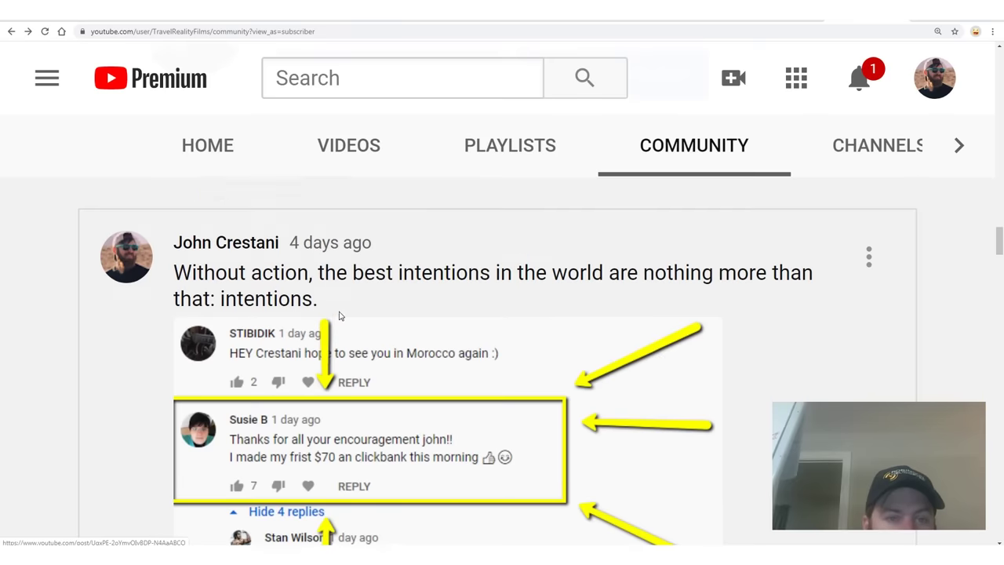
scroll(239, 291, "down", 3)
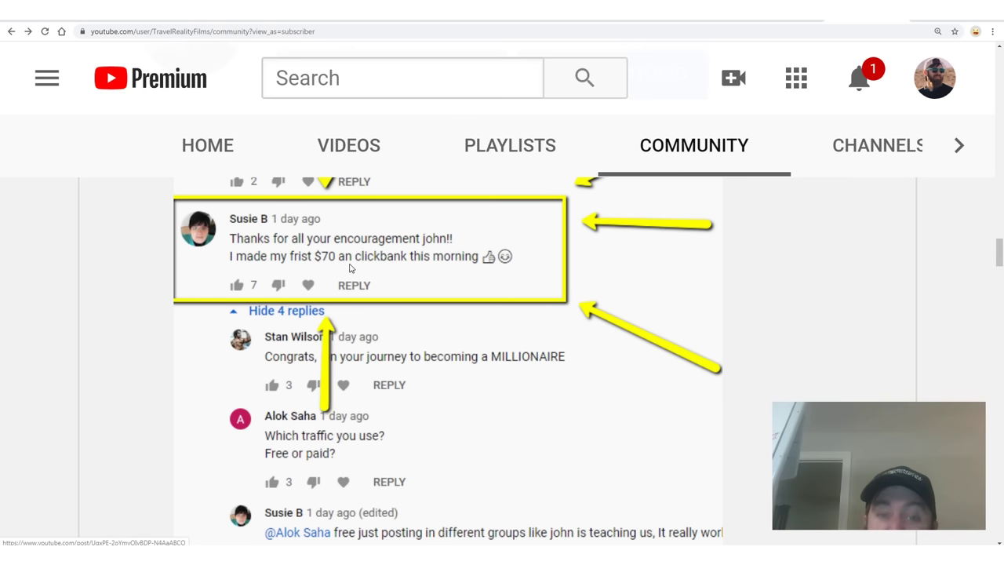
key("ctrl+0")
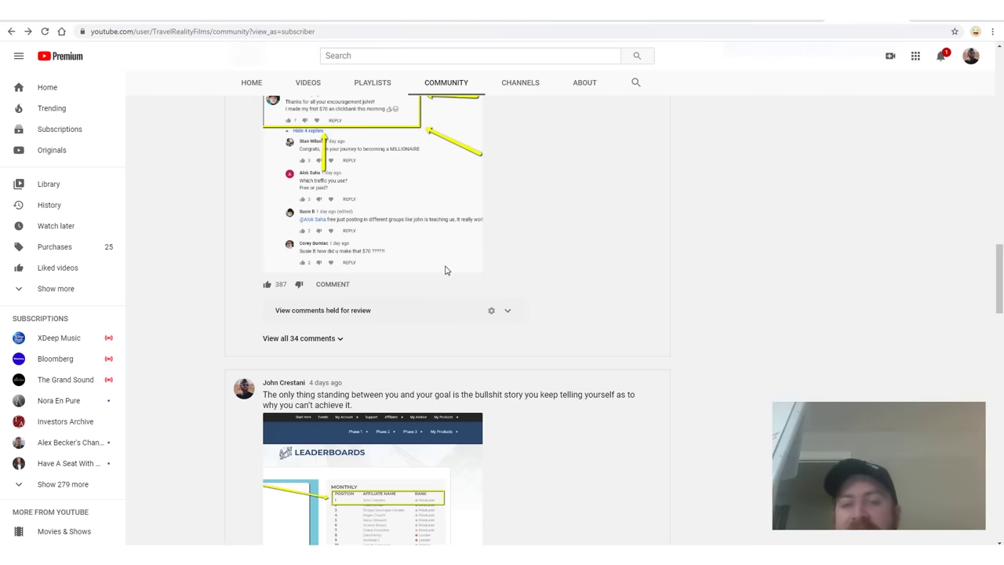
Step: Scroll back up through the presell article in the ClickFunnels page editor
scroll(588, 232, "up", 1)
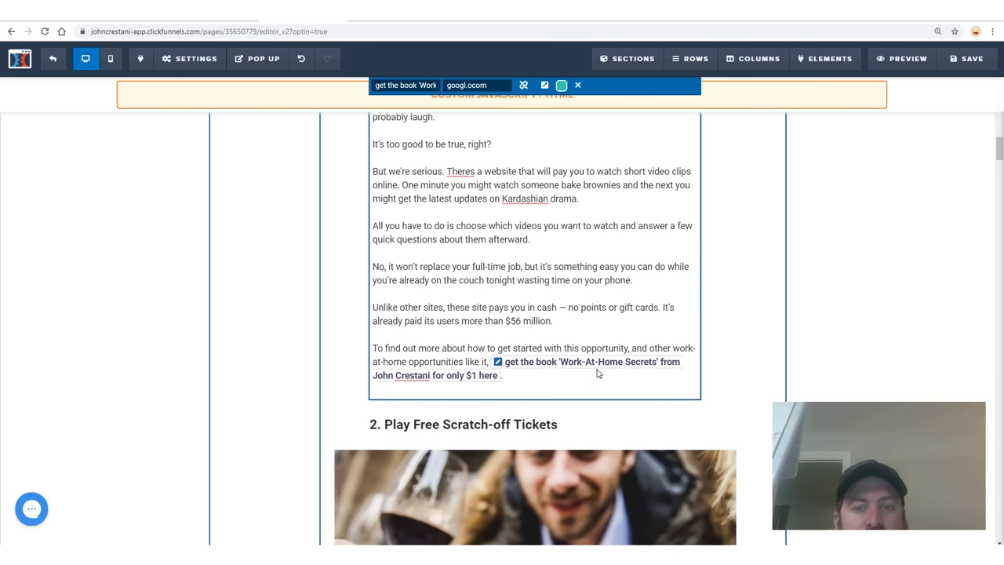
Step: Scroll down through the rest of the presell article in the editor
scroll(558, 359, "down", 15)
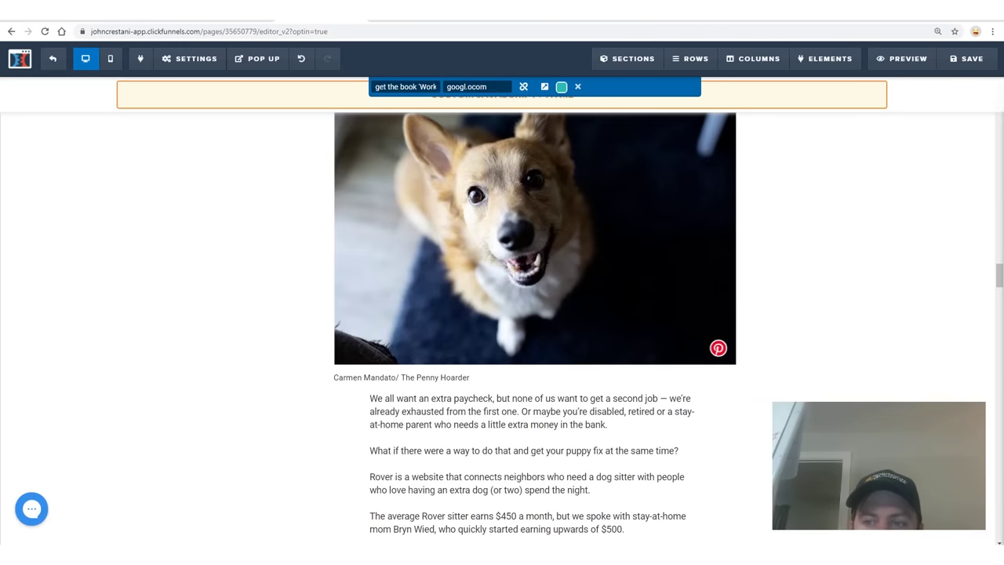
left_click_drag(999, 276, 988, 484)
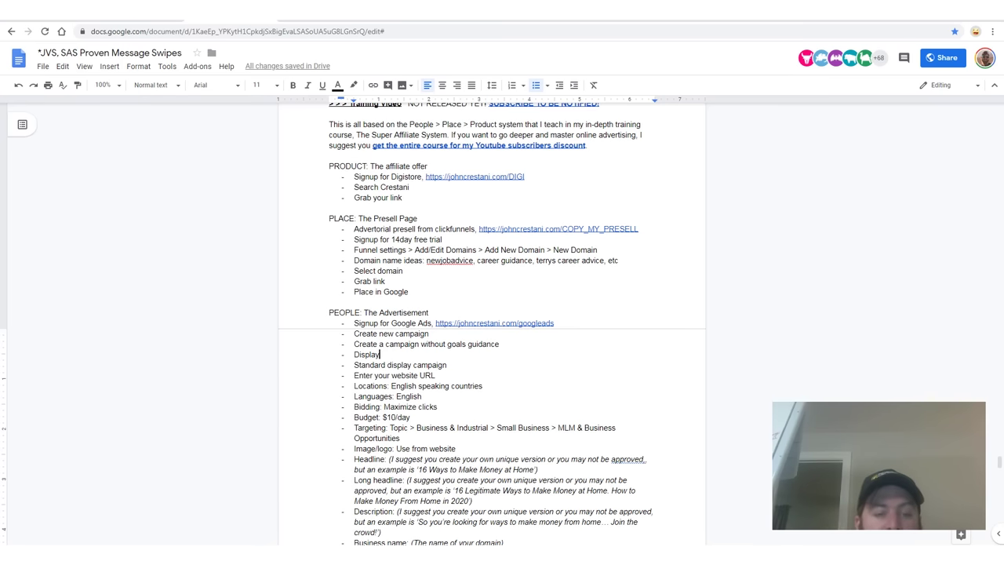
Step: Open the presell article from the sticky notes and mark item 3 with a circle and a 4
key("alt+Tab")
left_click(754, 123, "ctrl")
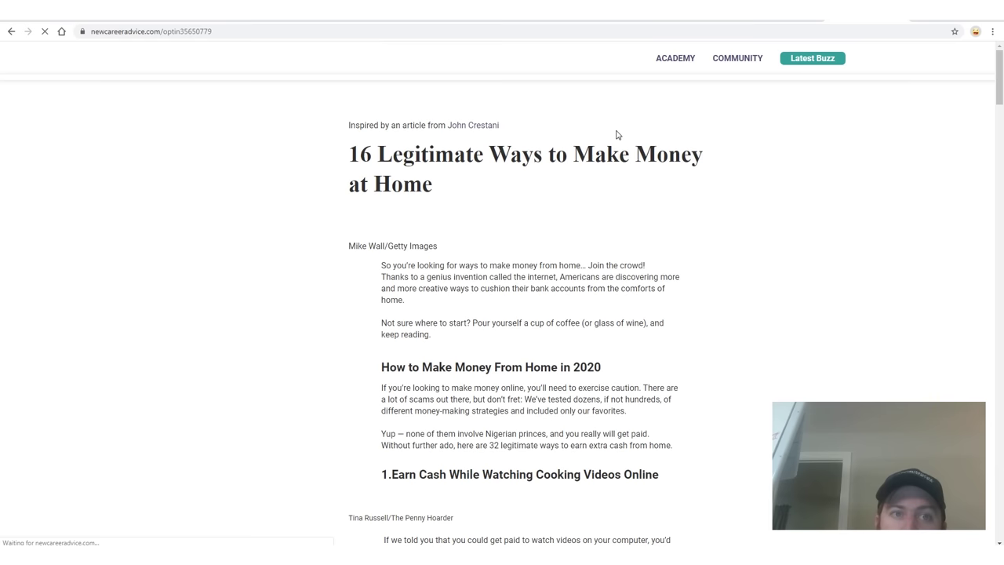
left_click_drag(615, 135, 617, 294)
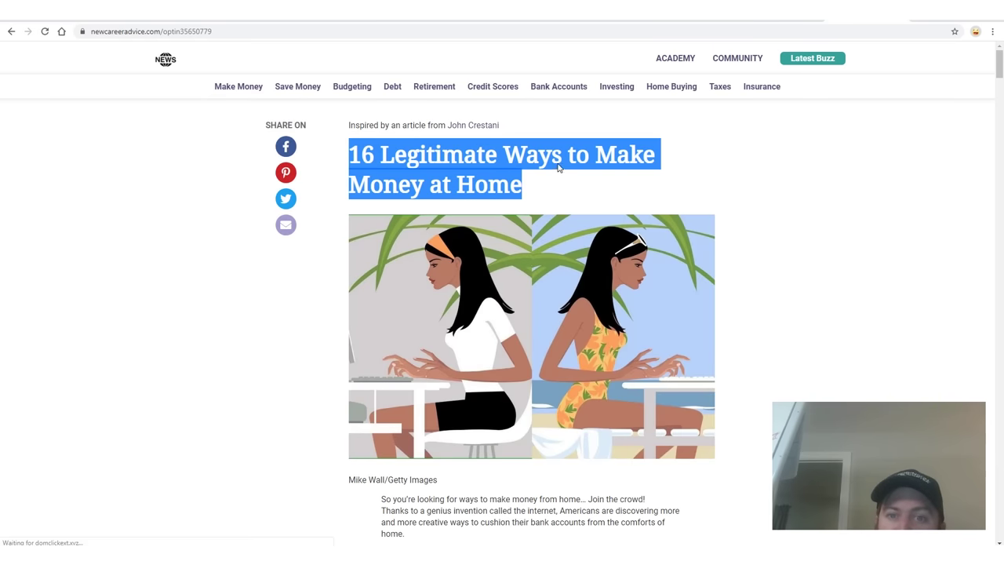
scroll(558, 168, "down", 4)
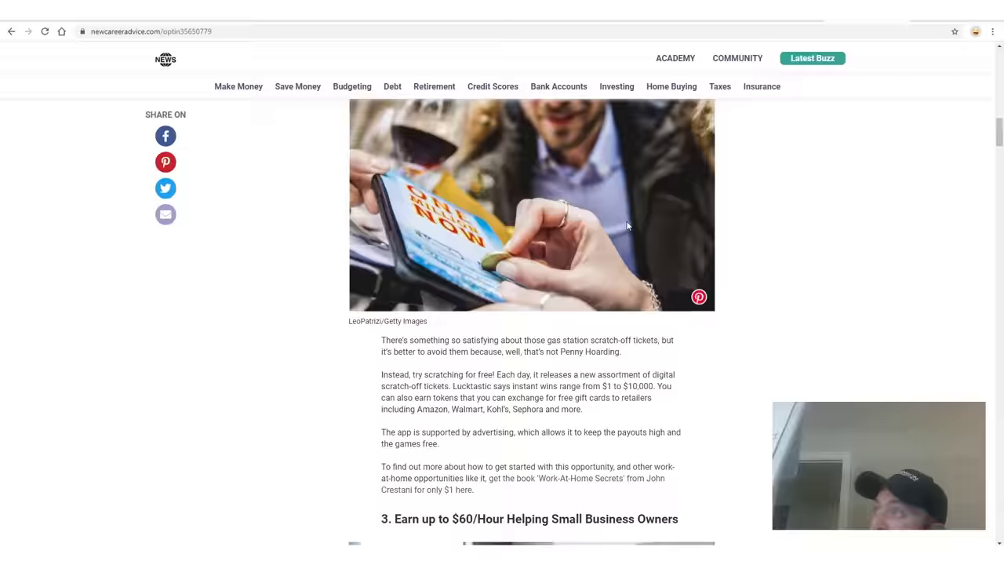
scroll(627, 226, "down", 5)
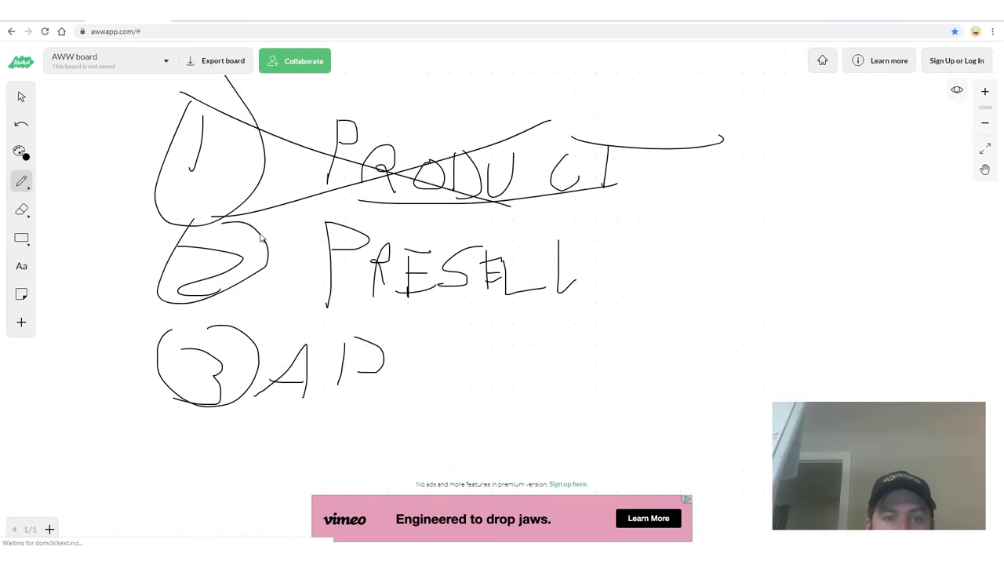
mouse_move(397, 339)
left_mouse_down()
mouse_move(307, 312)
mouse_move(492, 382)
left_mouse_up()
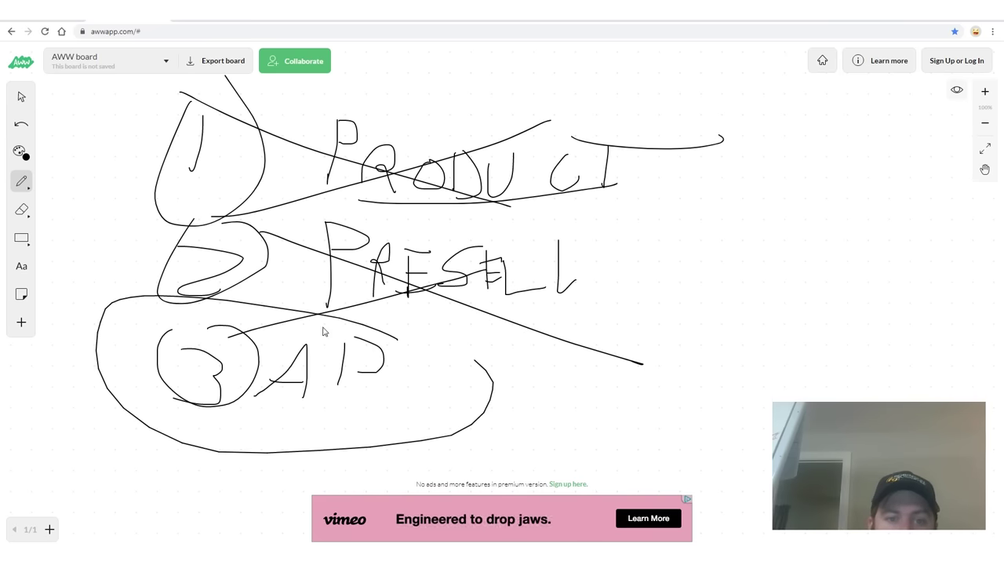
left_click_drag(341, 459, 333, 453)
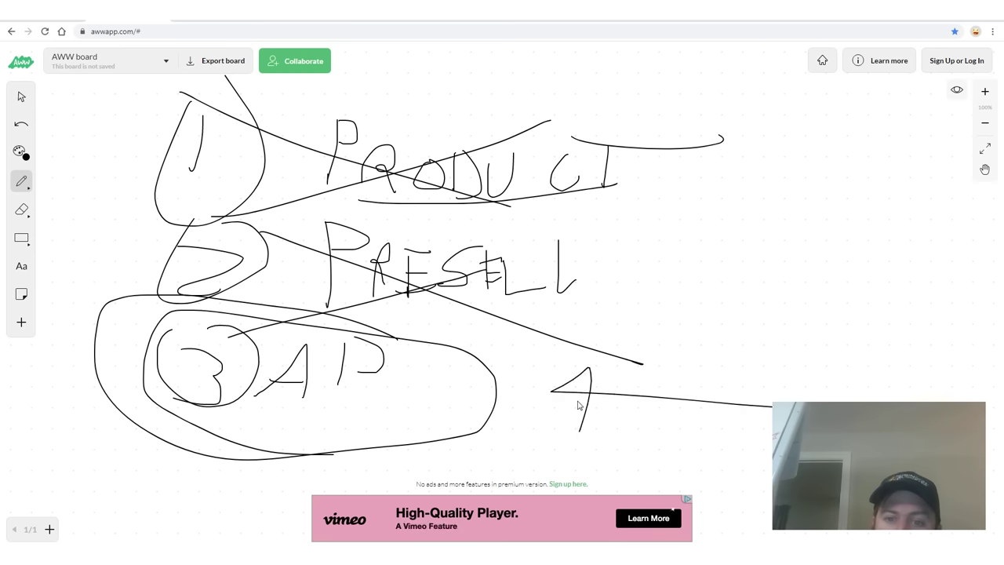
left_click_drag(572, 408, 578, 431)
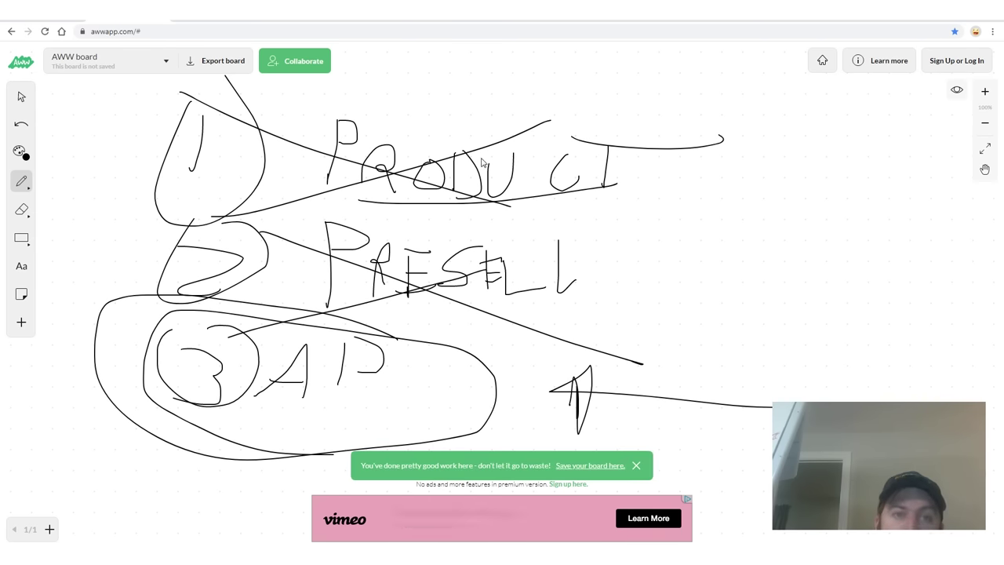
Step: Follow the Google Ads sign-up link in the campaign outline document to the Google Ads home page
key("ctrl+Tab")
left_click_drag(357, 324, 430, 335)
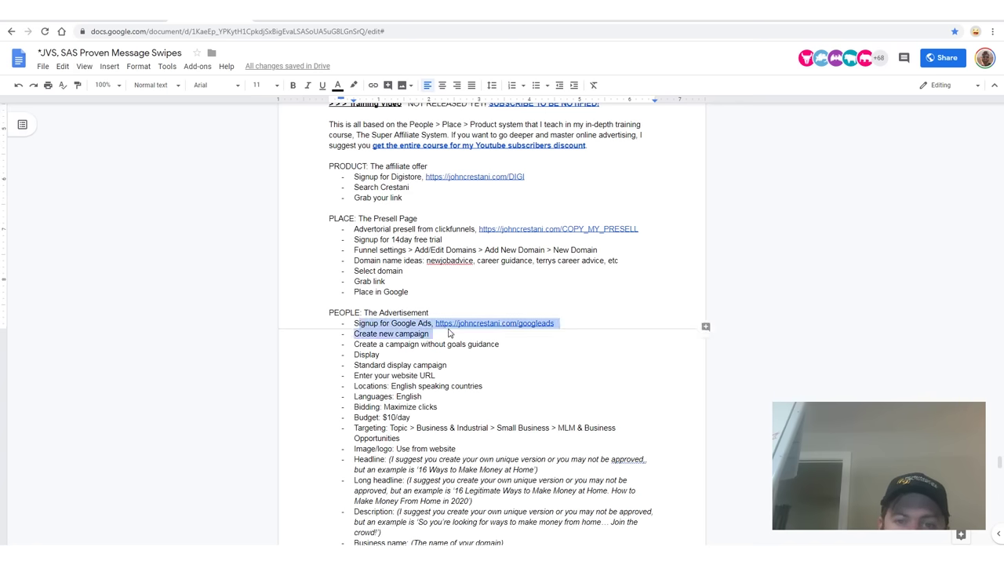
left_click(488, 323)
left_click(510, 340)
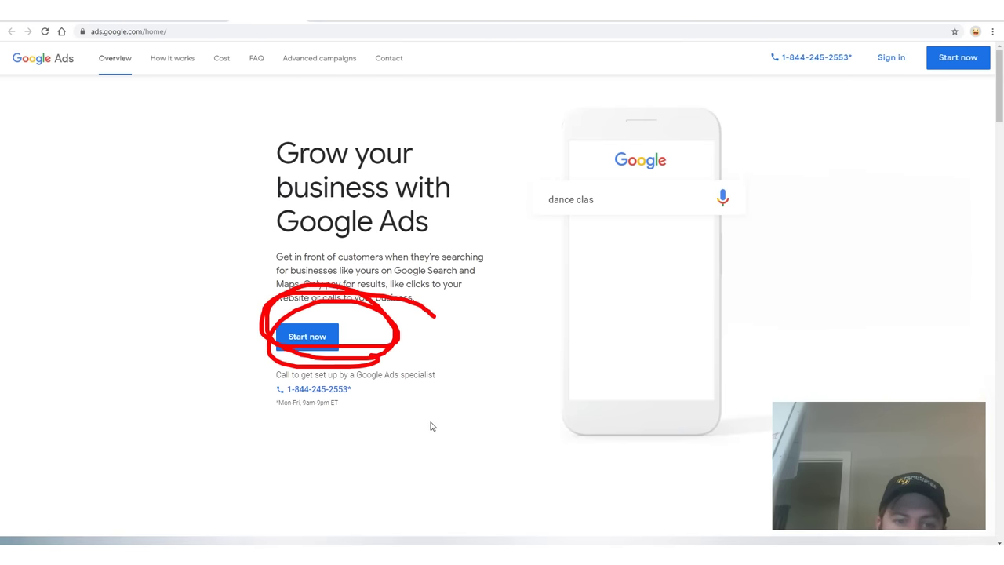
Step: Annotate the Google Ads home page for viewers on the way to the account Overview
left_click_drag(249, 388, 251, 406)
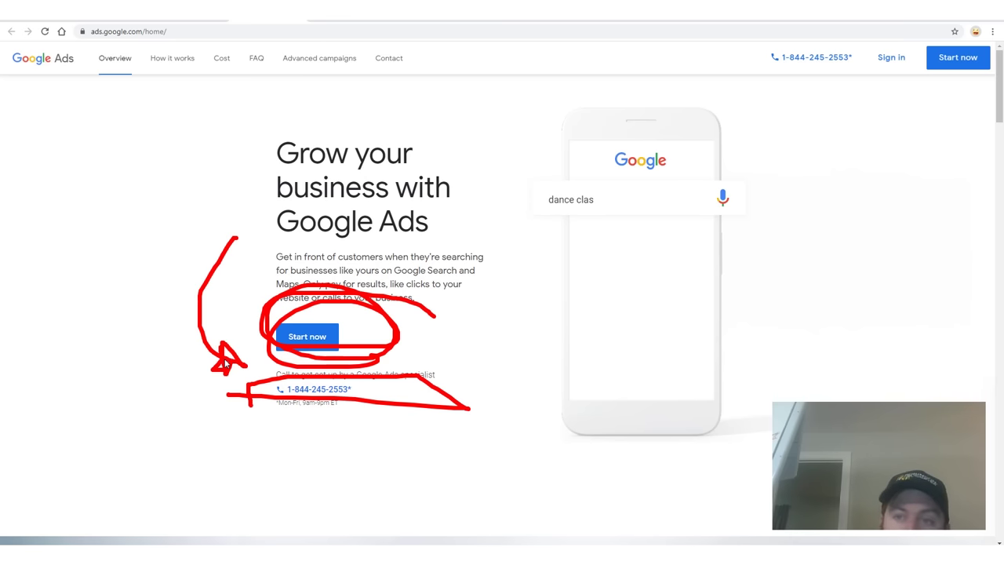
left_click_drag(892, 70, 950, 83)
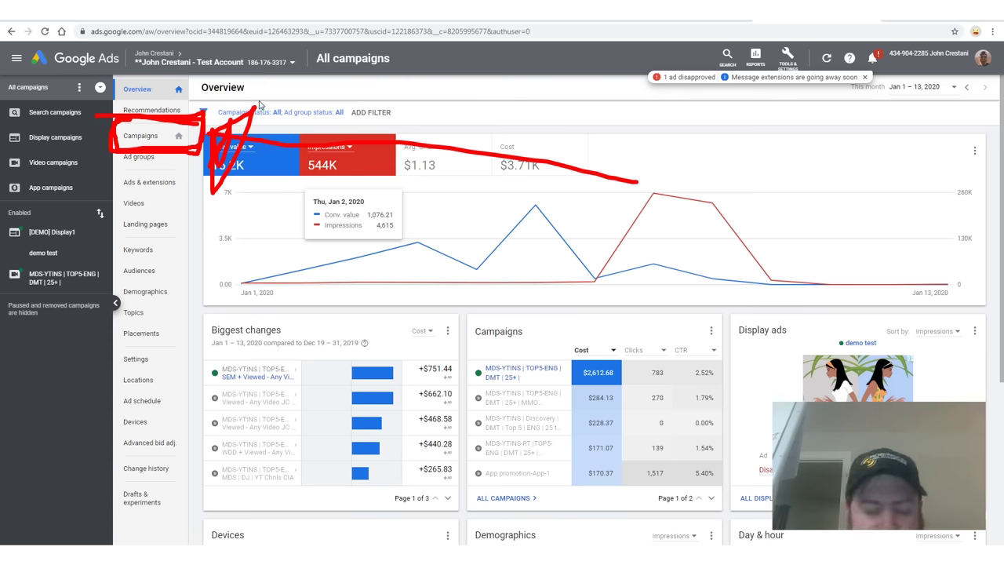
Step: Go to All campaigns and start a new campaign from the + menu
left_click_drag(206, 117, 86, 125)
key("Escape")
left_click(162, 141)
mouse_move(235, 193)
left_mouse_down()
mouse_move(180, 251)
mouse_move(227, 180)
mouse_move(266, 263)
left_mouse_up()
left_click_drag(642, 150, 287, 210)
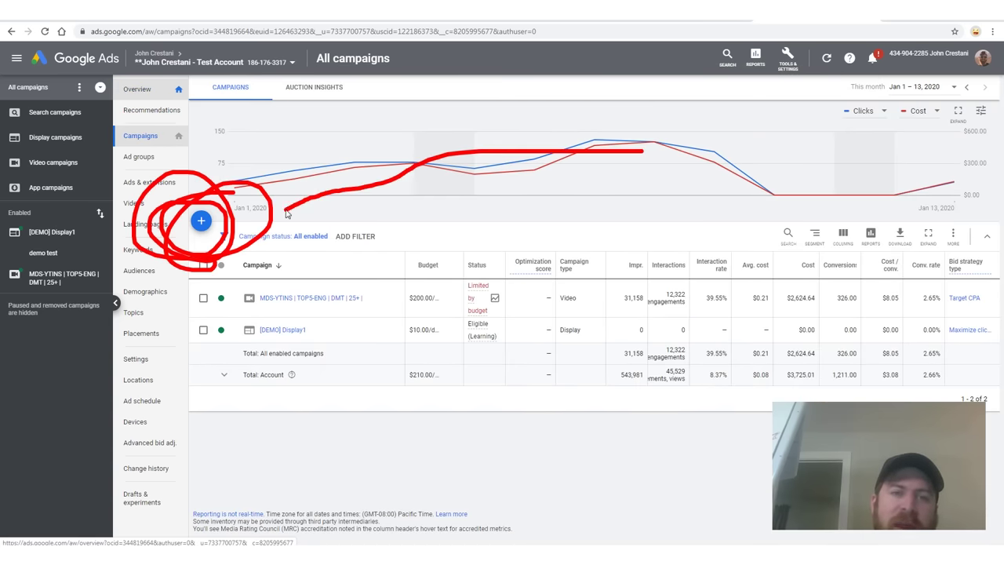
key("Escape")
left_click(201, 220)
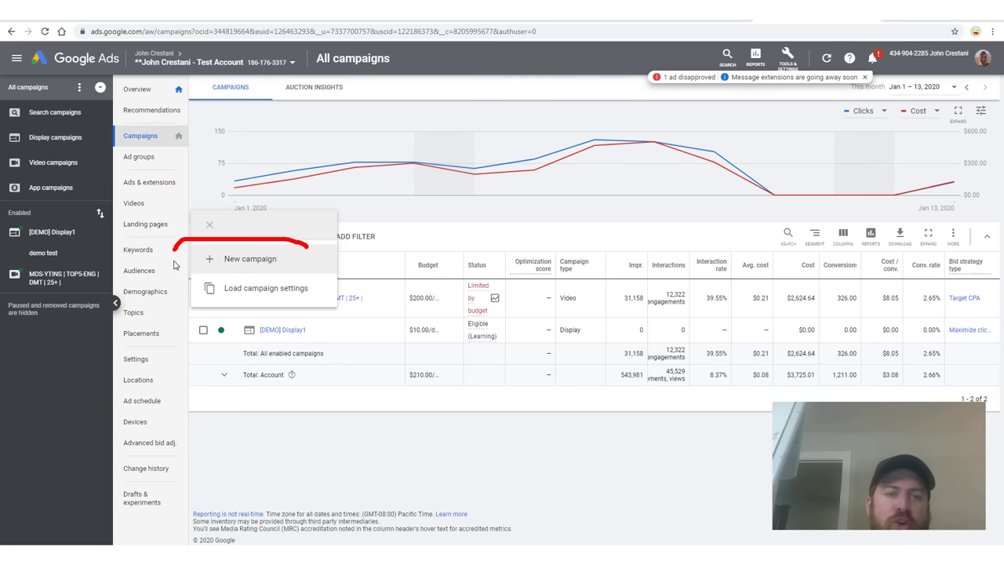
left_click(249, 259)
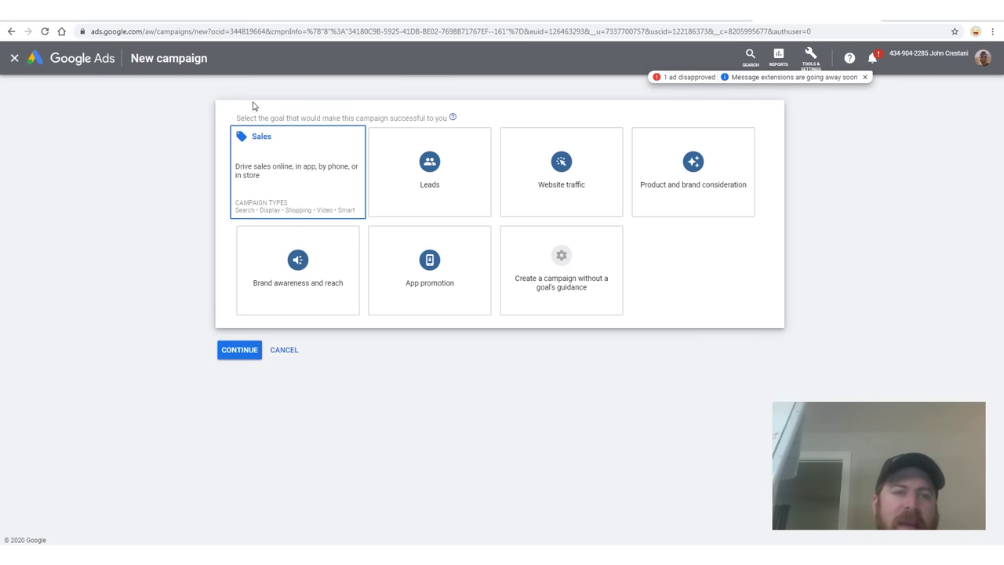
Step: Choose to create the campaign without goal guidance and pick the Display campaign type
mouse_move(218, 94)
left_mouse_down()
mouse_move(197, 305)
mouse_move(713, 381)
mouse_move(122, 180)
left_mouse_up()
left_click_drag(514, 224, 655, 312)
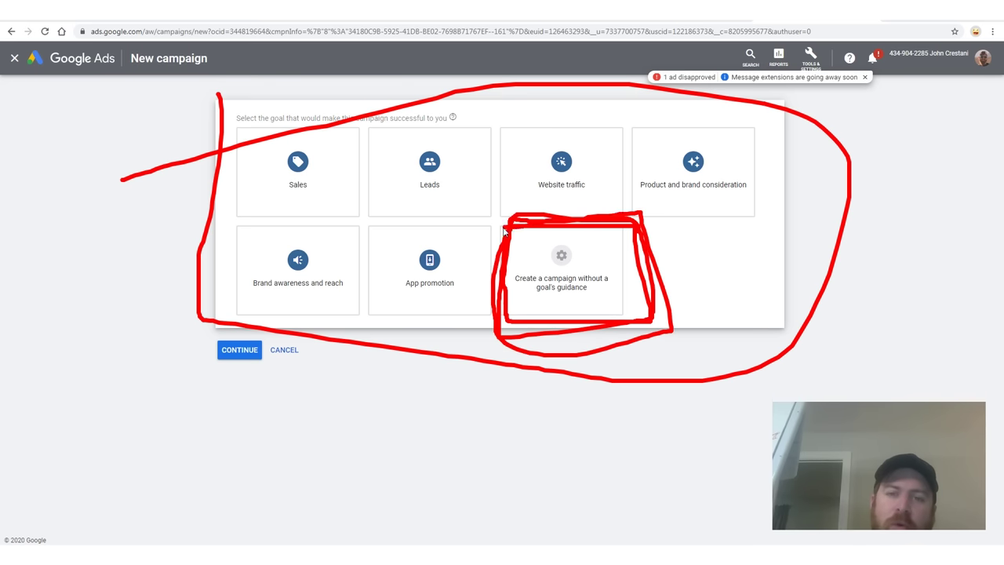
left_click_drag(610, 330, 603, 199)
left_click_drag(581, 111, 383, 253)
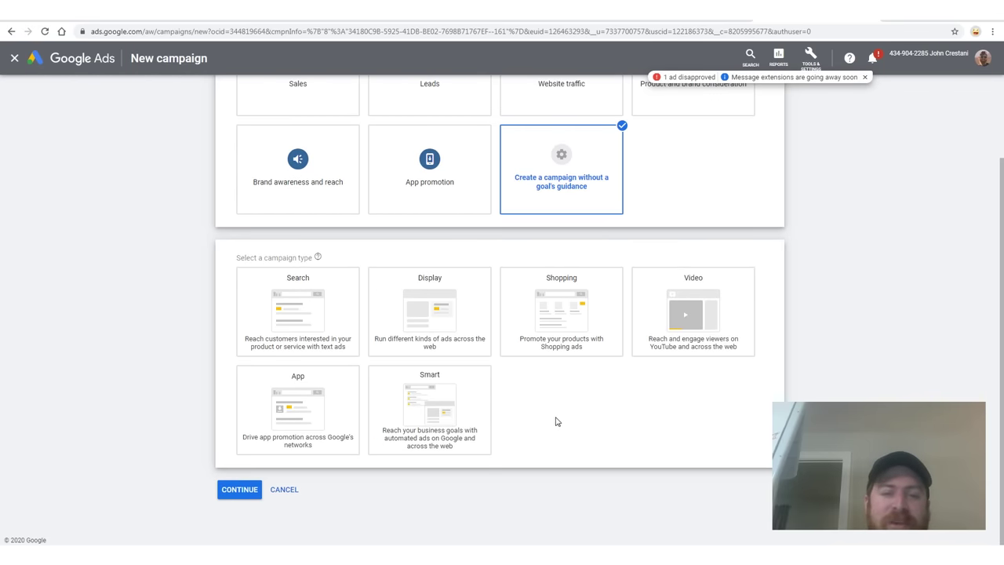
left_click_drag(364, 247, 494, 360)
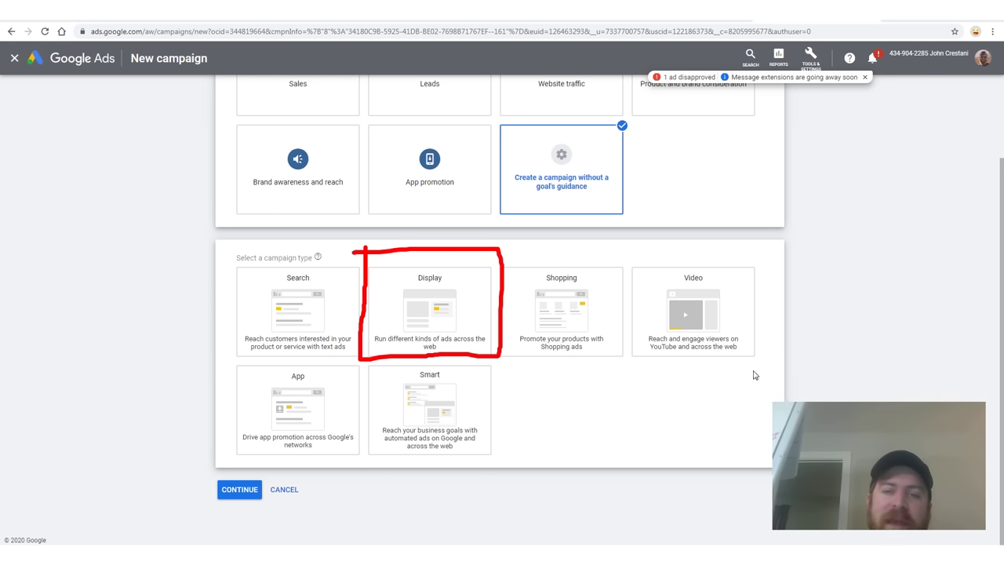
left_click_drag(720, 343, 524, 322)
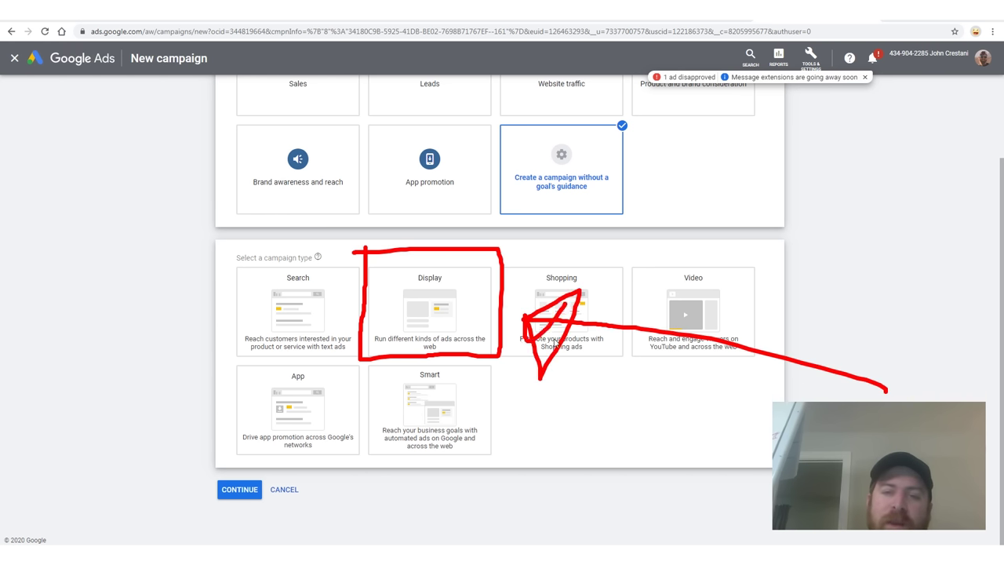
left_click_drag(80, 286, 352, 312)
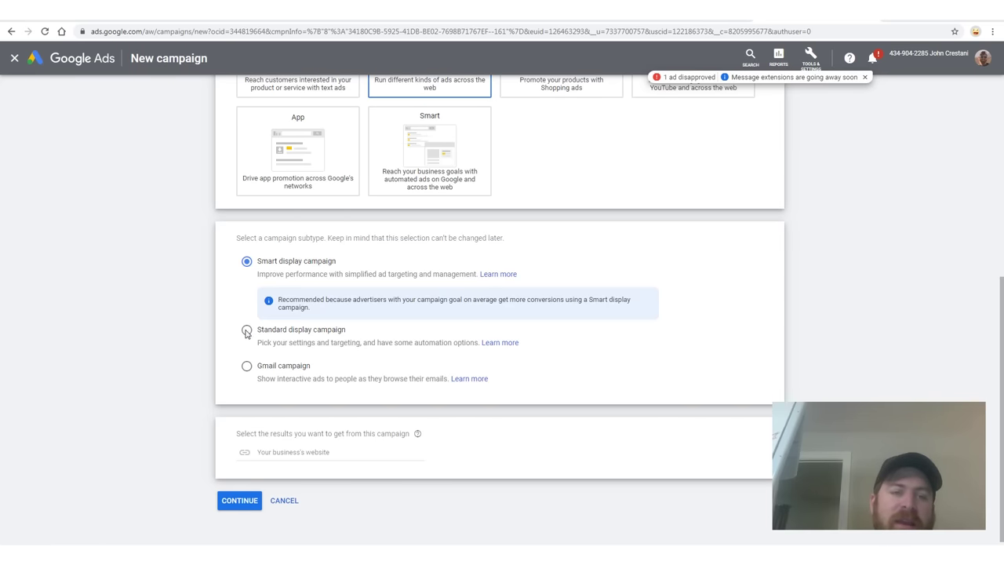
Step: Select the Standard display campaign subtype and highlight it for viewers
left_click(246, 331)
mouse_move(350, 348)
left_mouse_down()
mouse_move(562, 309)
mouse_move(227, 313)
left_mouse_up()
left_click_drag(943, 287, 605, 328)
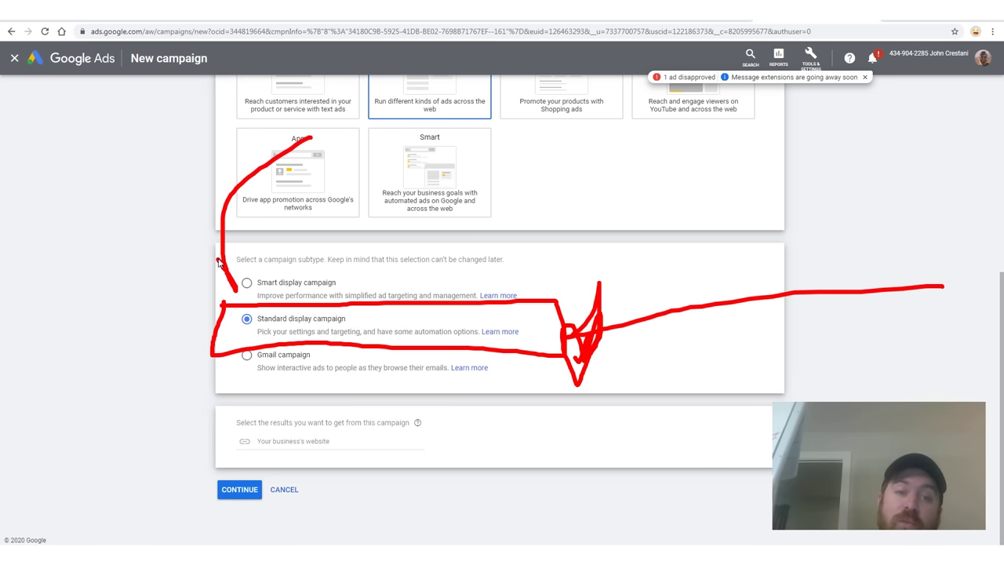
left_click_drag(181, 171, 126, 318)
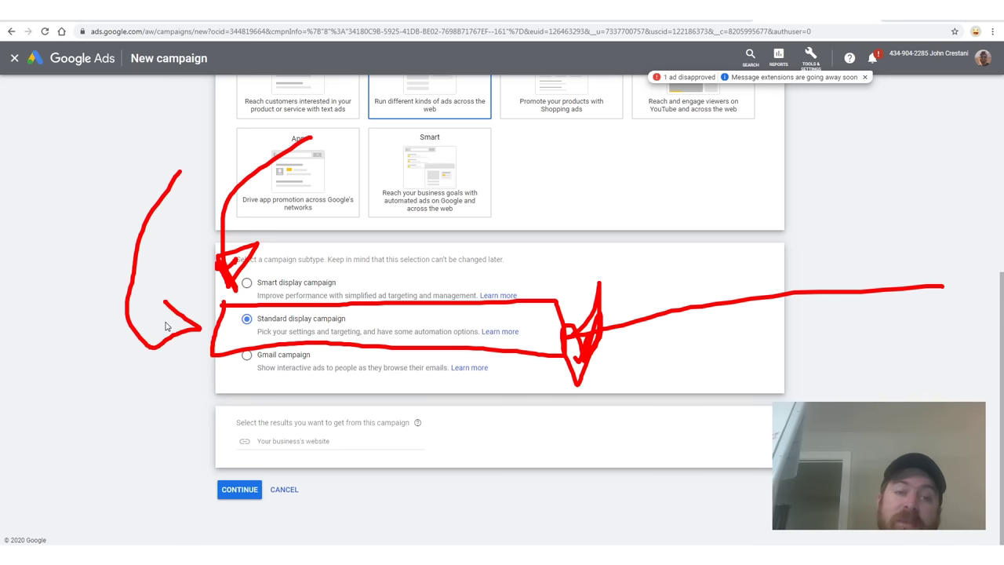
left_click_drag(758, 163, 467, 311)
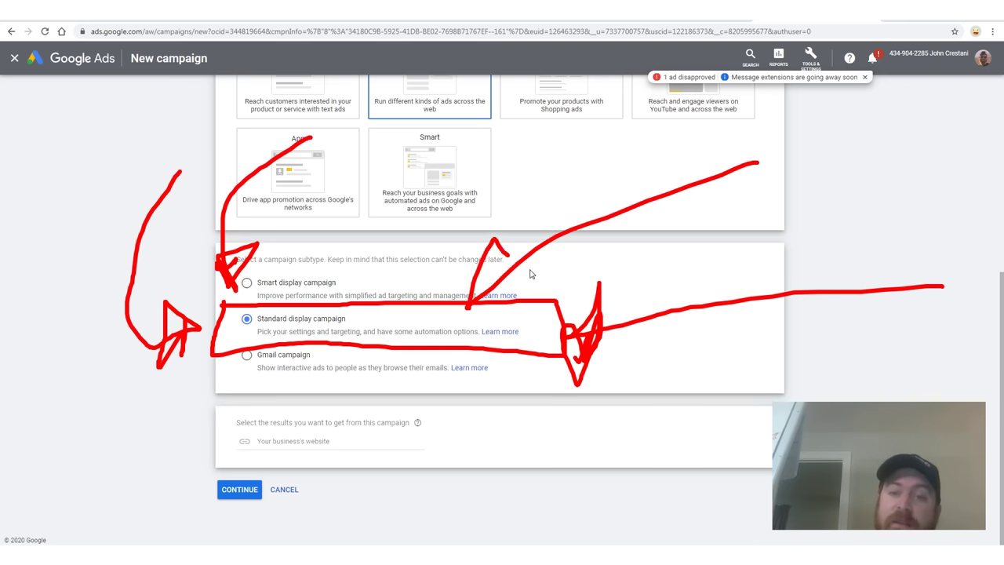
left_click_drag(529, 273, 484, 288)
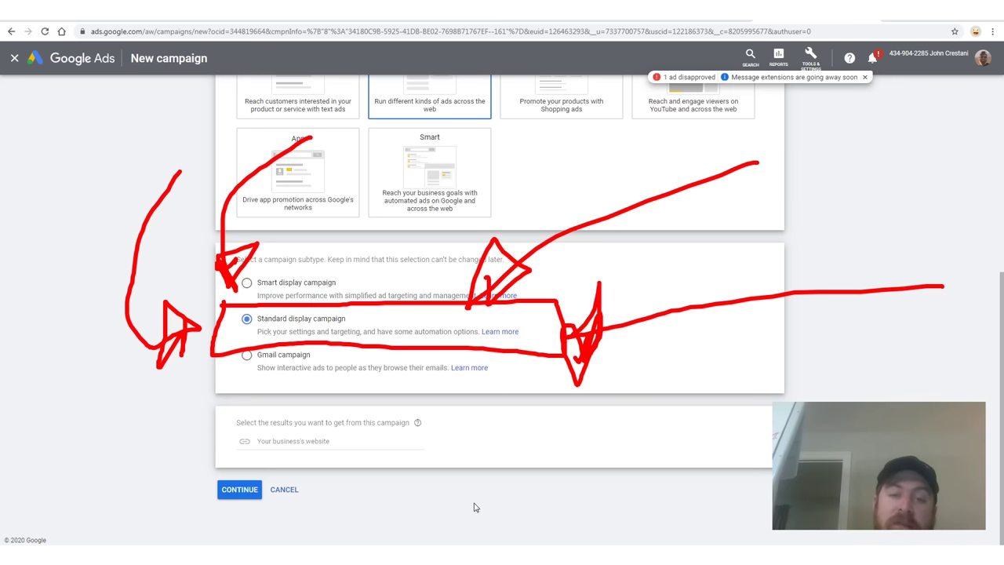
left_click_drag(473, 520, 428, 397)
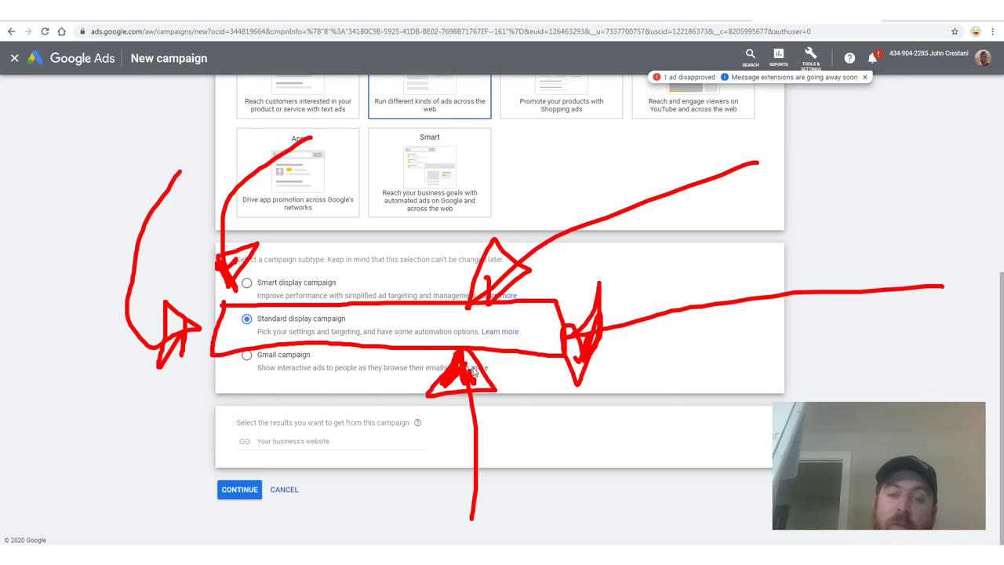
key("Escape")
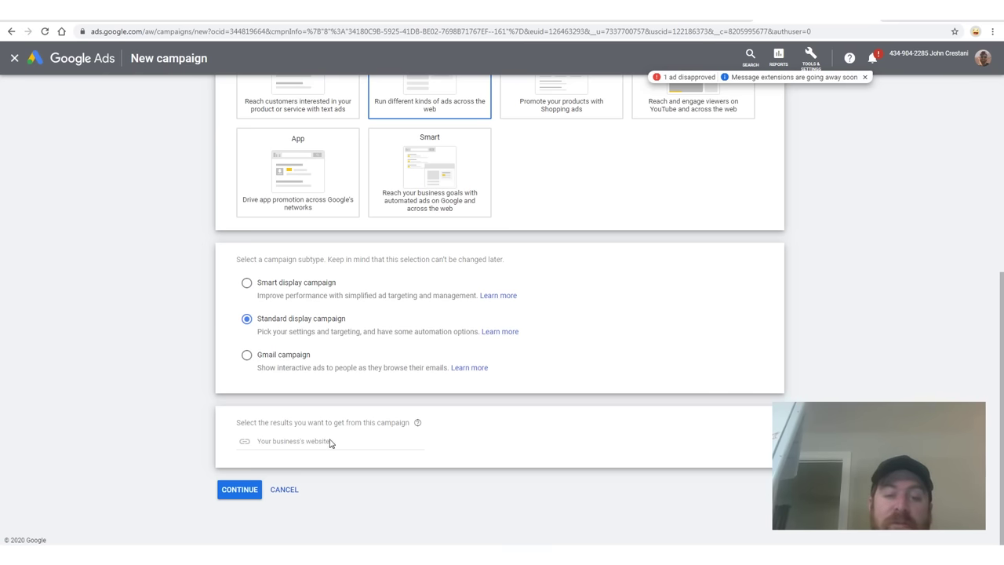
Step: Paste the newcareeradvice.com presell URL from the sticky note as the campaign website and continue
left_click_drag(254, 426, 388, 427)
left_click(311, 508)
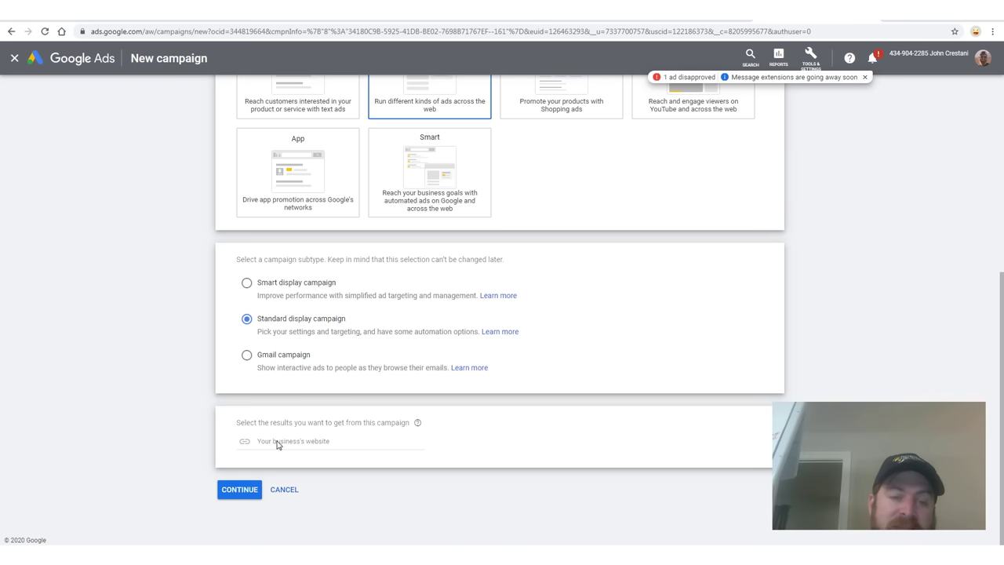
key("alt+Tab")
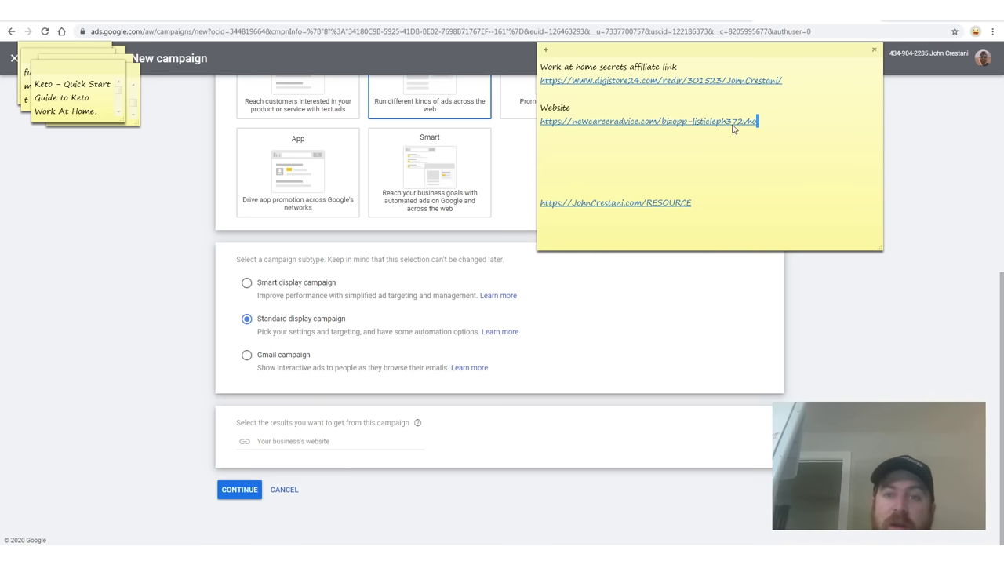
left_click_drag(757, 124, 506, 130)
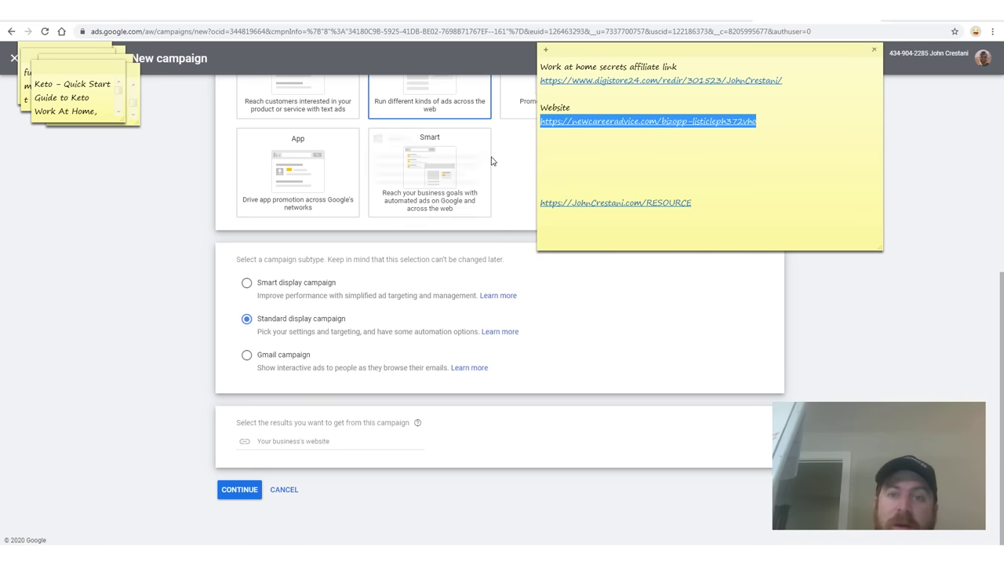
right_click(759, 117)
left_click(779, 132)
left_click(325, 444)
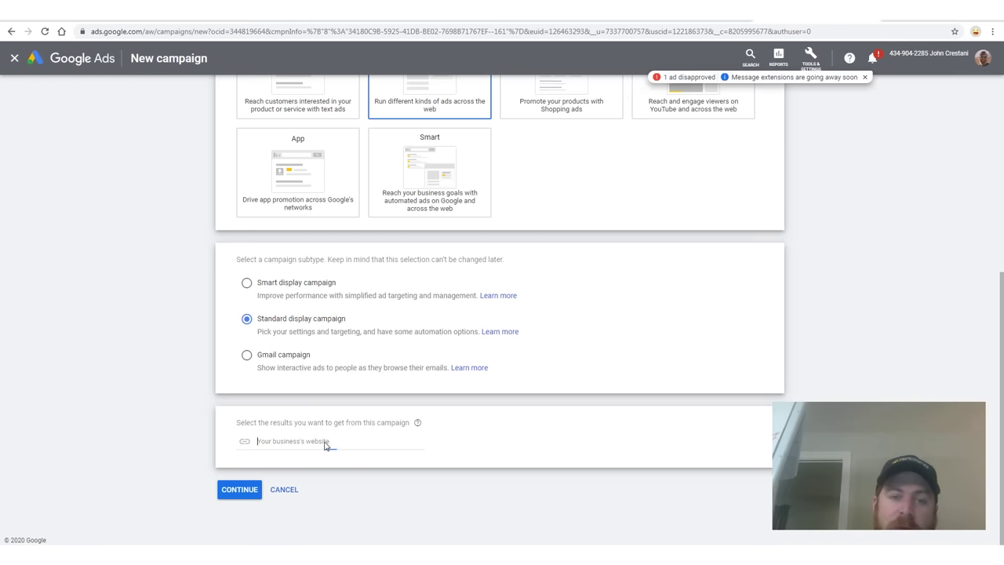
key("ctrl+v")
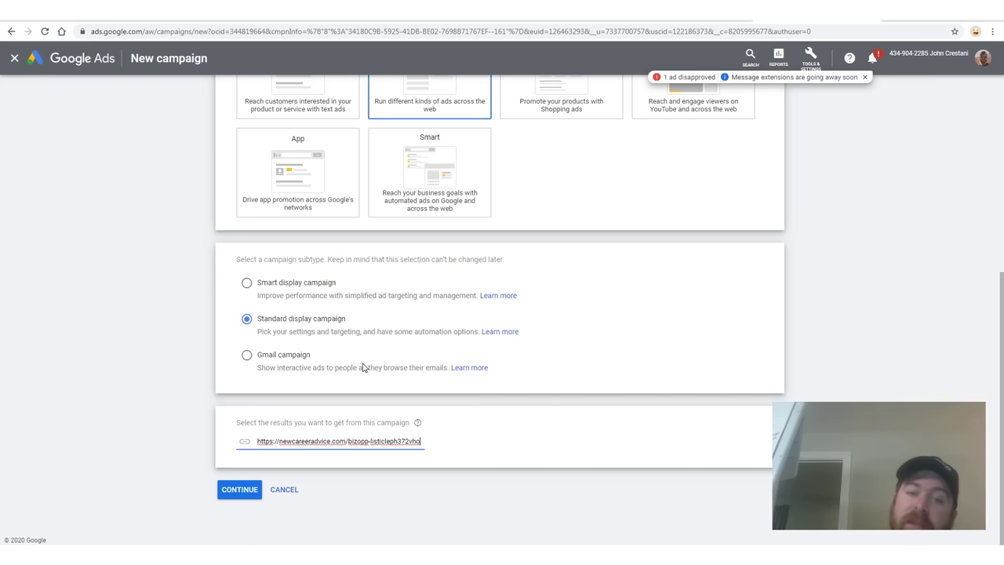
mouse_move(499, 442)
left_mouse_down()
mouse_move(202, 401)
mouse_move(533, 459)
mouse_move(232, 482)
left_mouse_up()
key("Escape")
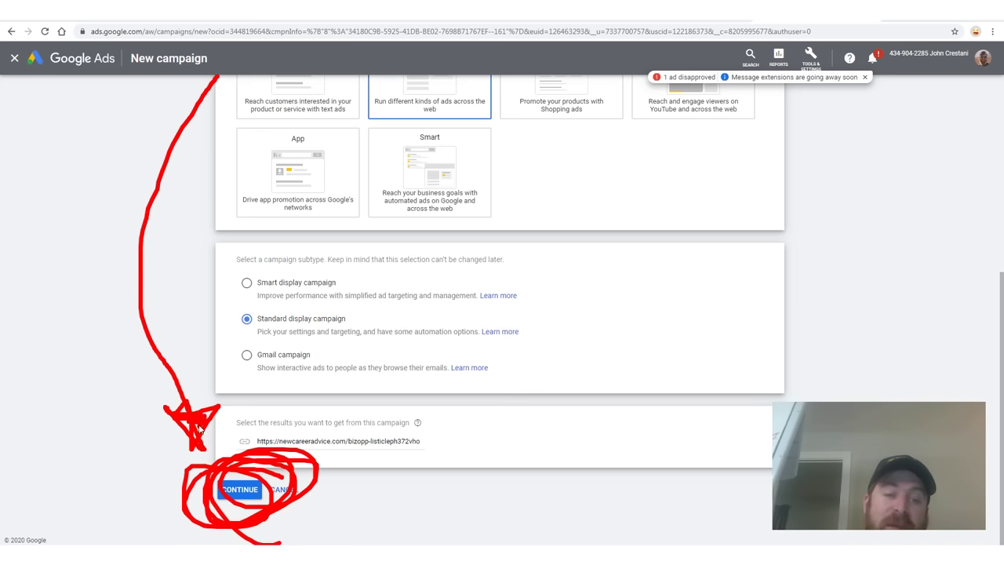
key("Escape")
left_click(251, 491)
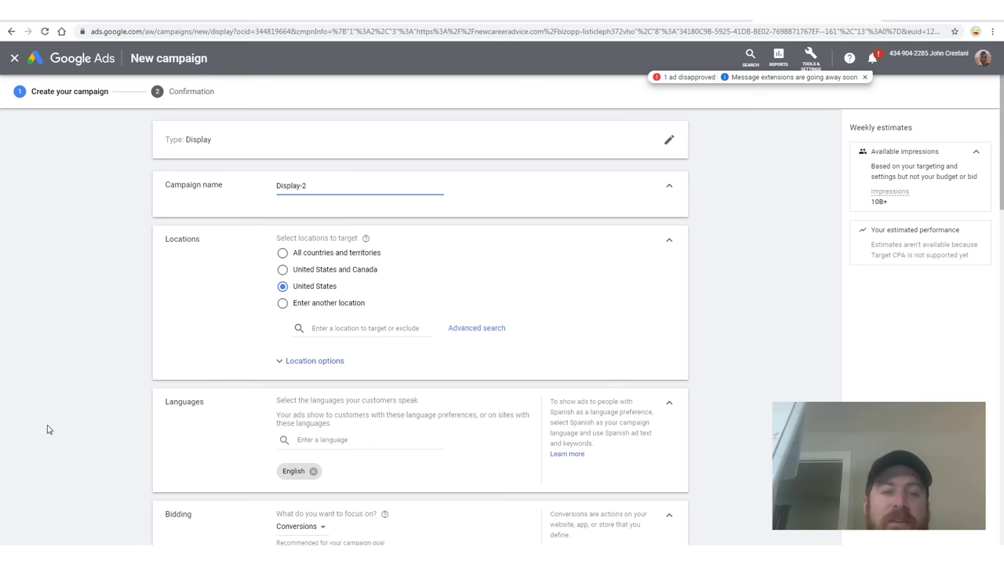
Step: Select the Display-2 campaign name on the loaded settings form
left_click_drag(310, 186, 180, 217)
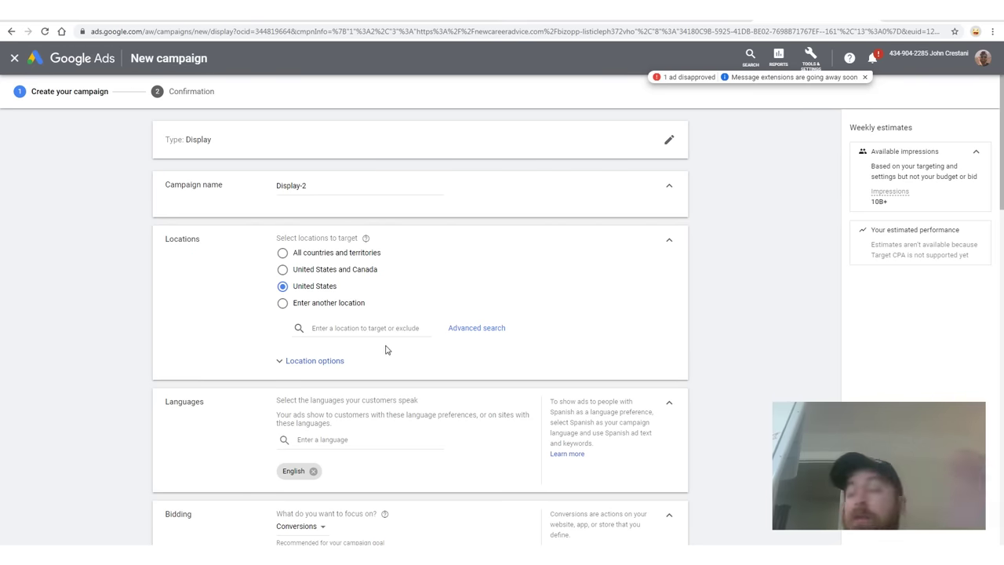
Step: Add United States, Canada, Barbados, The Bahamas, Jamaica, Hong Kong and New Zealand as target locations
left_click(385, 330)
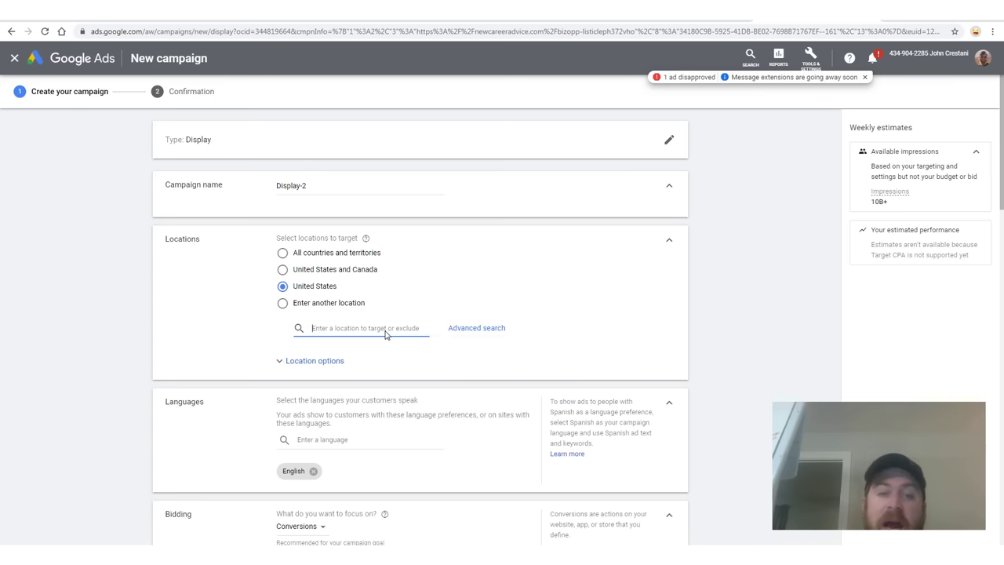
type("united")
key("Return")
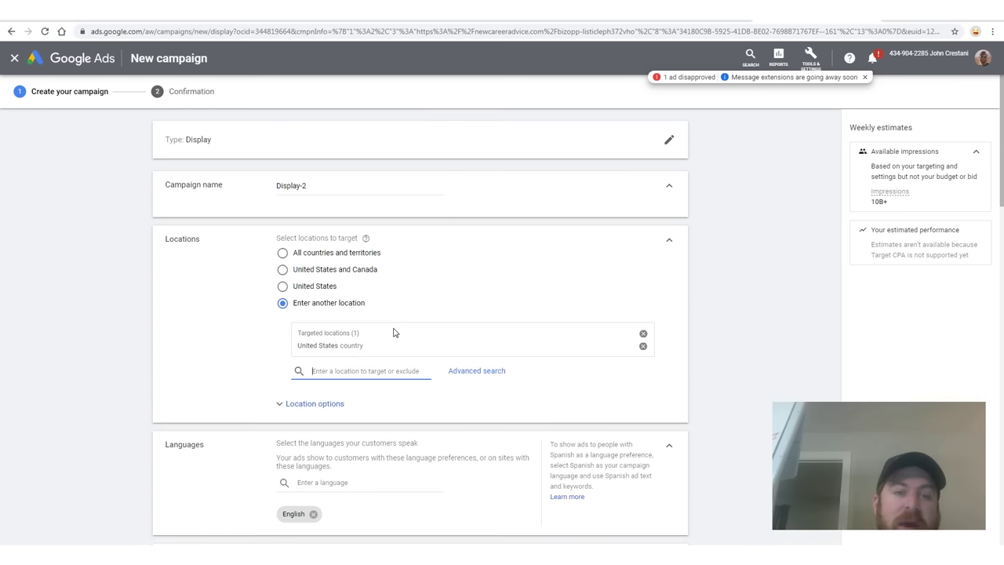
type("canada")
key("Return")
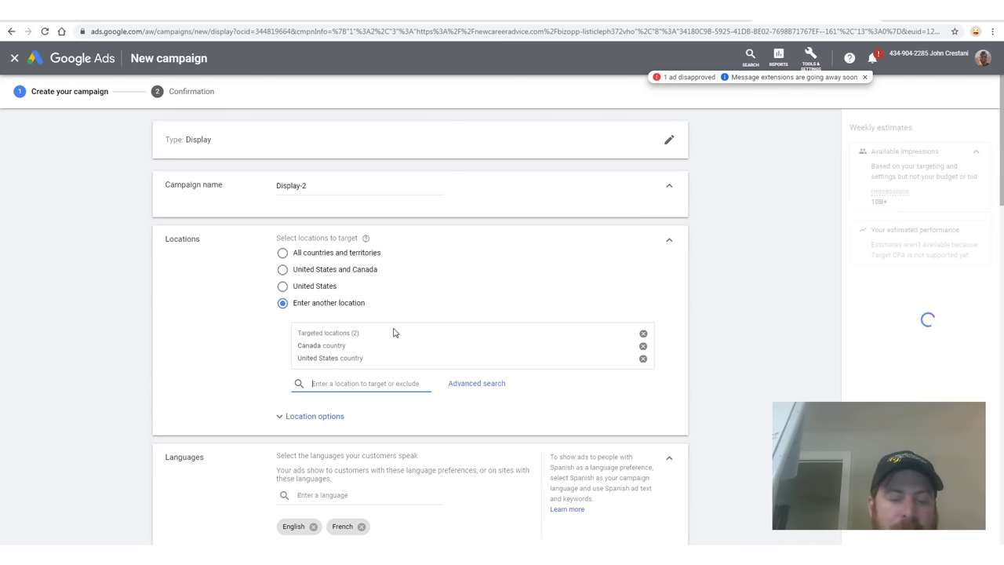
type("barbados")
key("Return")
type("bahamas")
key("Return")
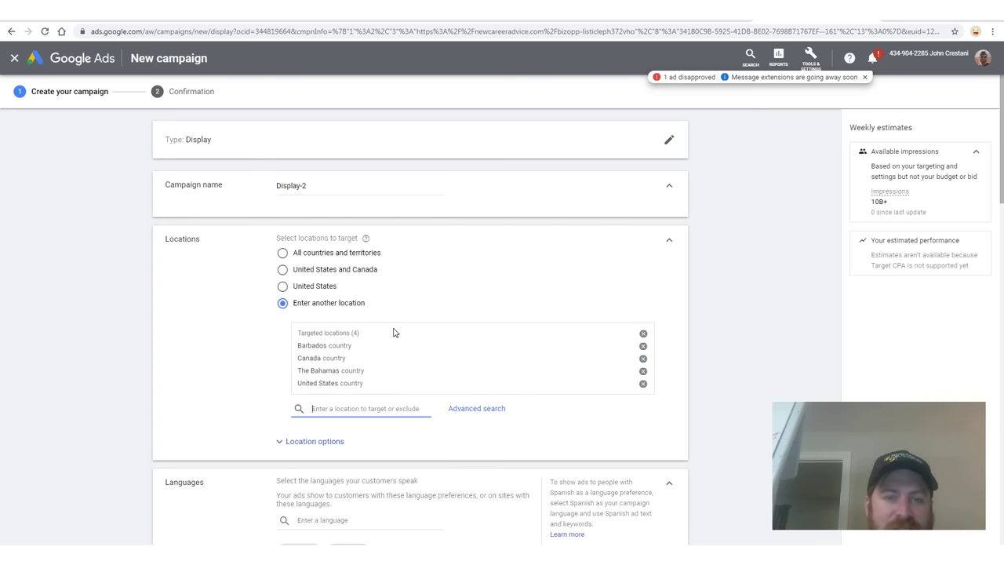
type("ja")
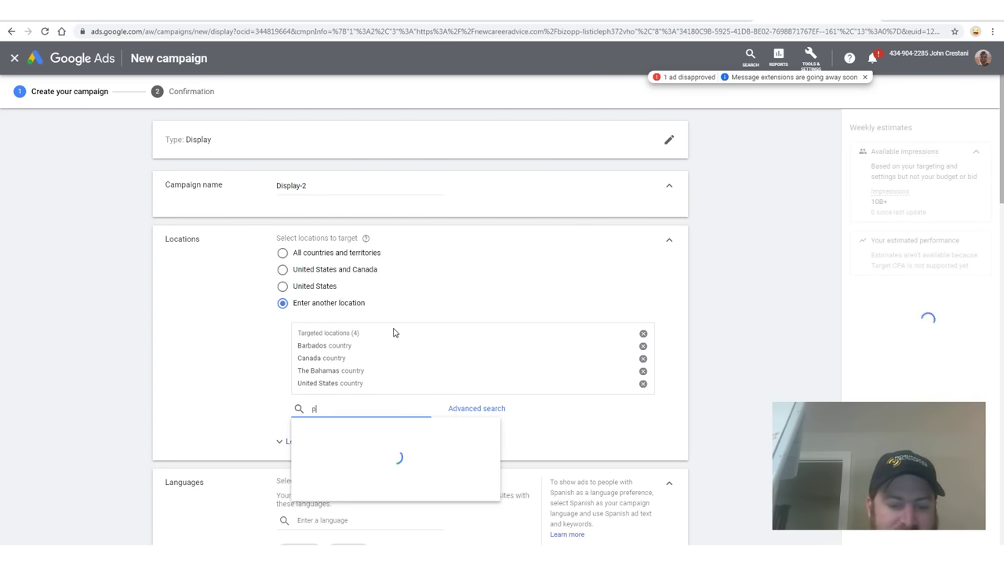
type("jamai")
key("Return")
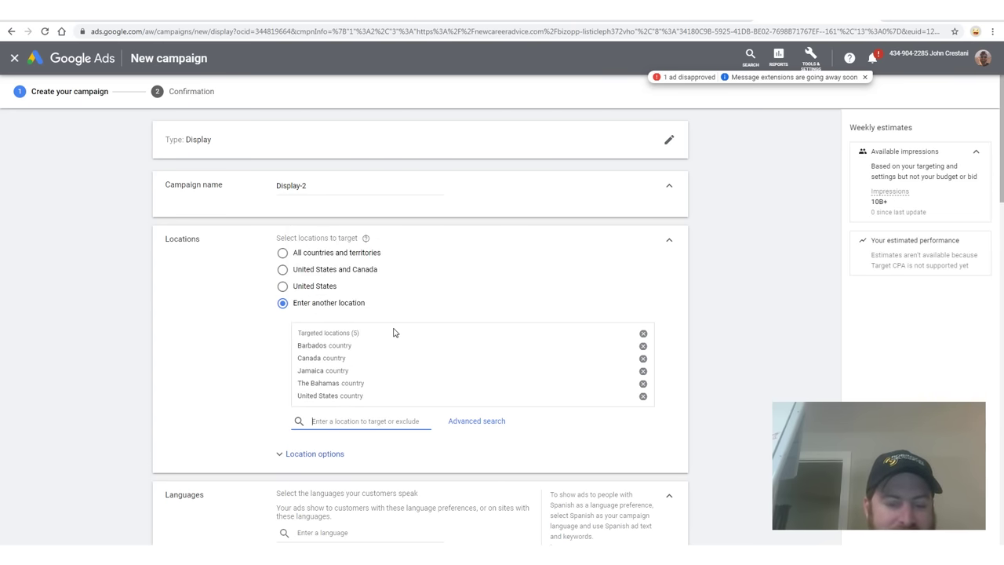
type("hong")
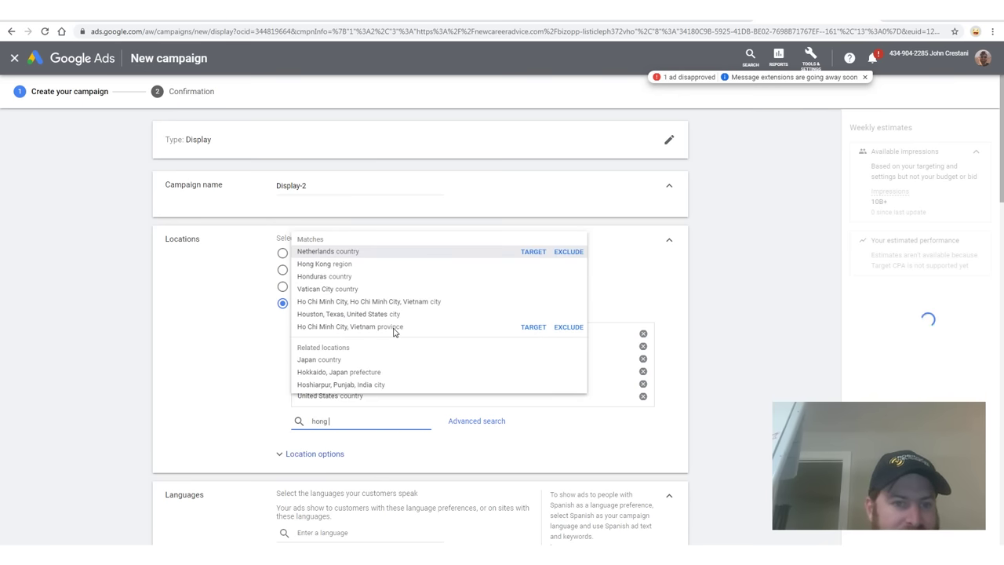
type(" kong")
key("Return")
type("austal")
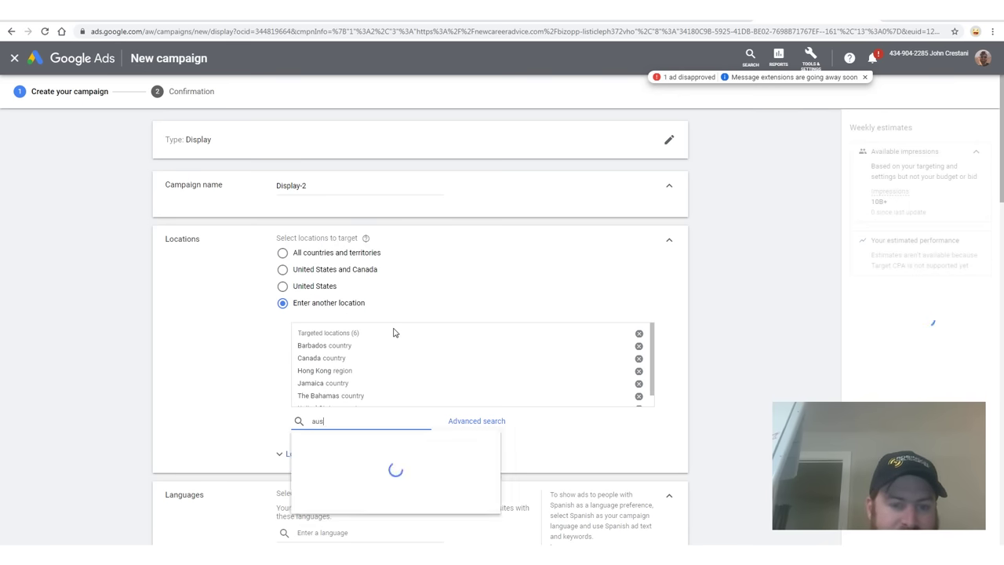
key("BackSpace")
key("BackSpace")
key("BackSpace")
key("BackSpace")
key("BackSpace")
key("BackSpace")
type("new zeal")
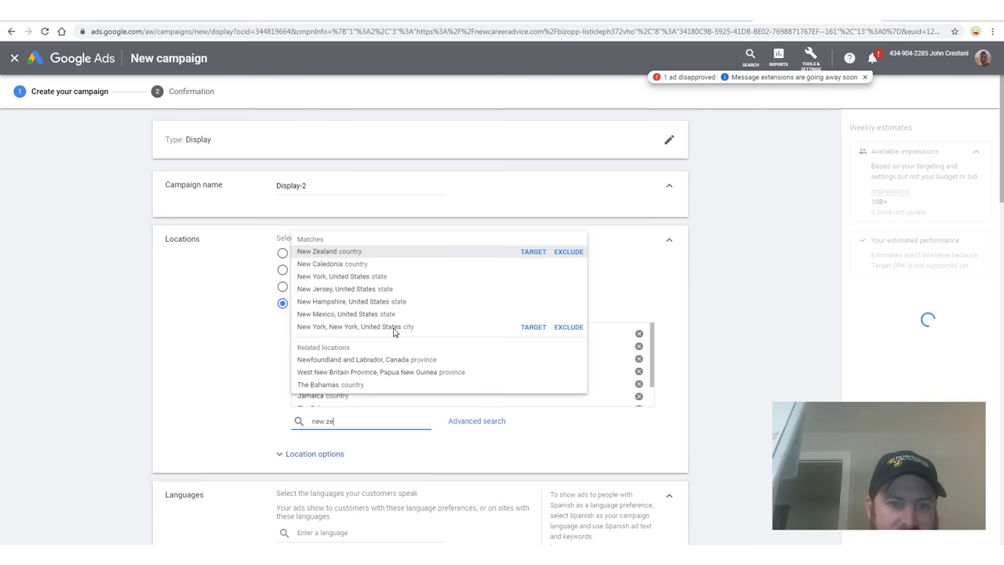
key("Return")
Step: Point out French among the campaign languages and glance at the presell article before returning
scroll(348, 292, "down", 2)
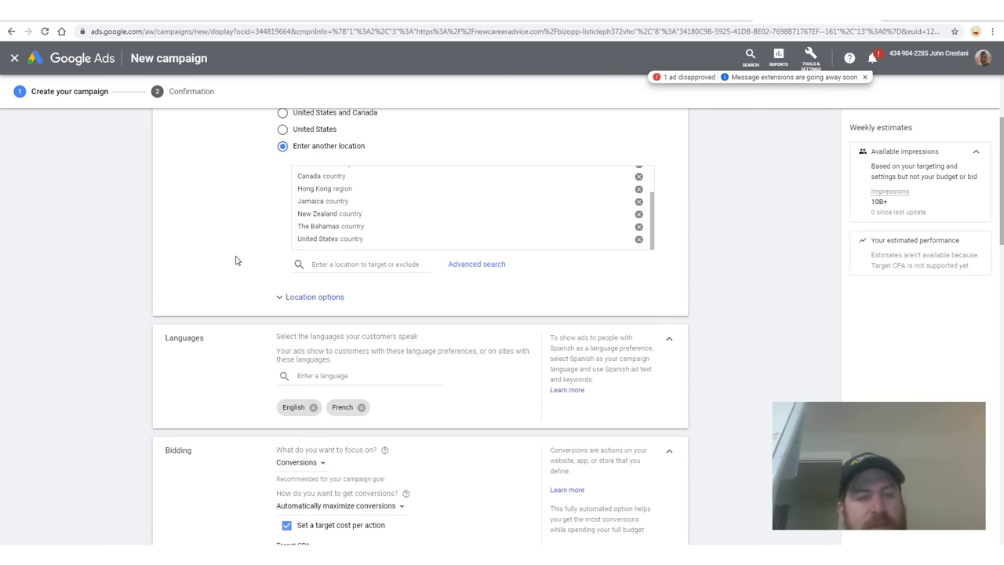
left_click_drag(327, 394, 357, 423)
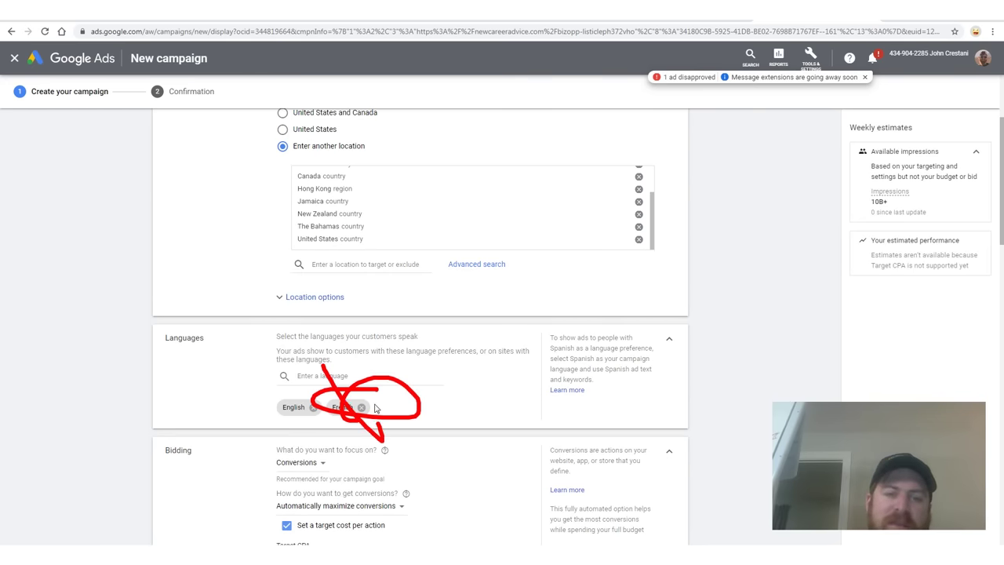
left_click(627, 11)
scroll(470, 330, "up", 15)
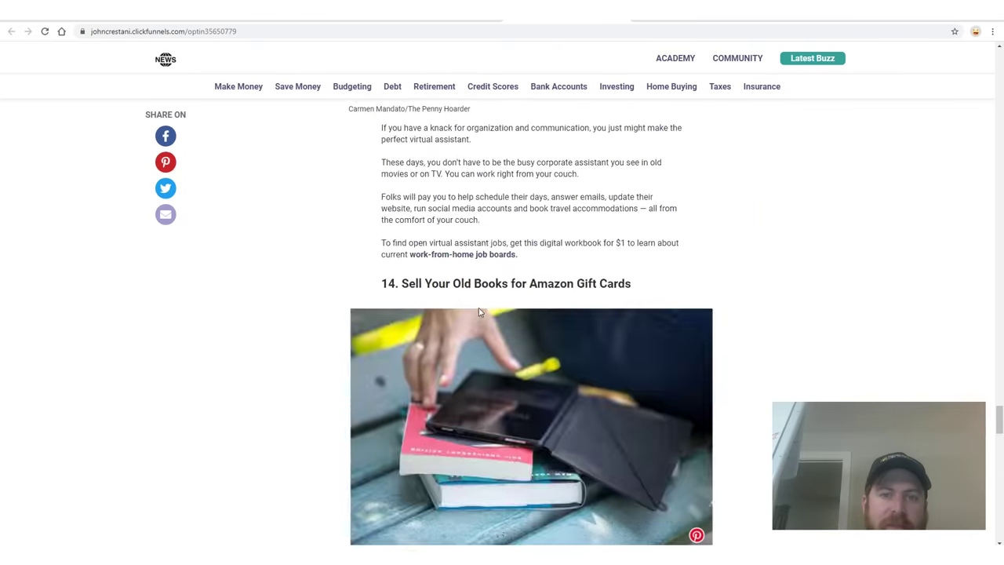
scroll(463, 255, "up", 5)
mouse_move(415, 161)
left_mouse_down()
mouse_move(432, 197)
mouse_move(235, 277)
left_mouse_up()
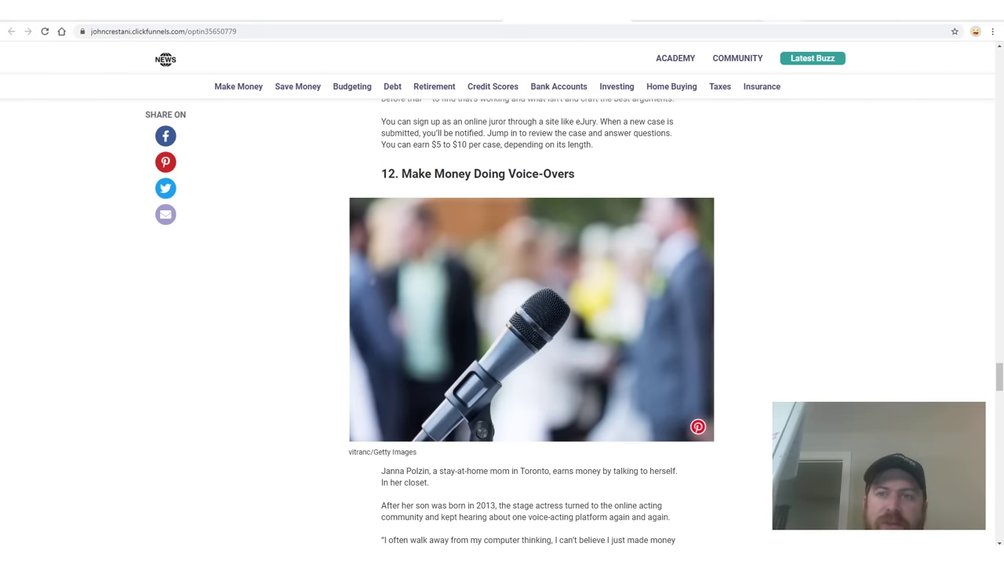
key("ctrl+Tab")
Step: Remove French so English is the only campaign language
left_click(362, 407)
scroll(315, 247, "down", 3)
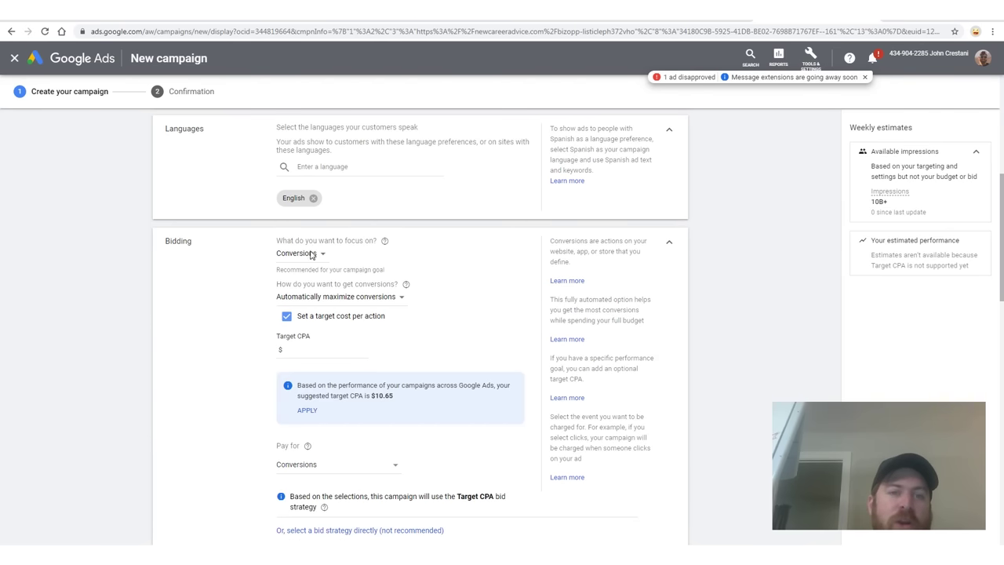
scroll(385, 259, "up", 3)
scroll(385, 262, "down", 2)
mouse_move(383, 282)
left_mouse_down()
mouse_move(267, 279)
mouse_move(305, 305)
left_mouse_up()
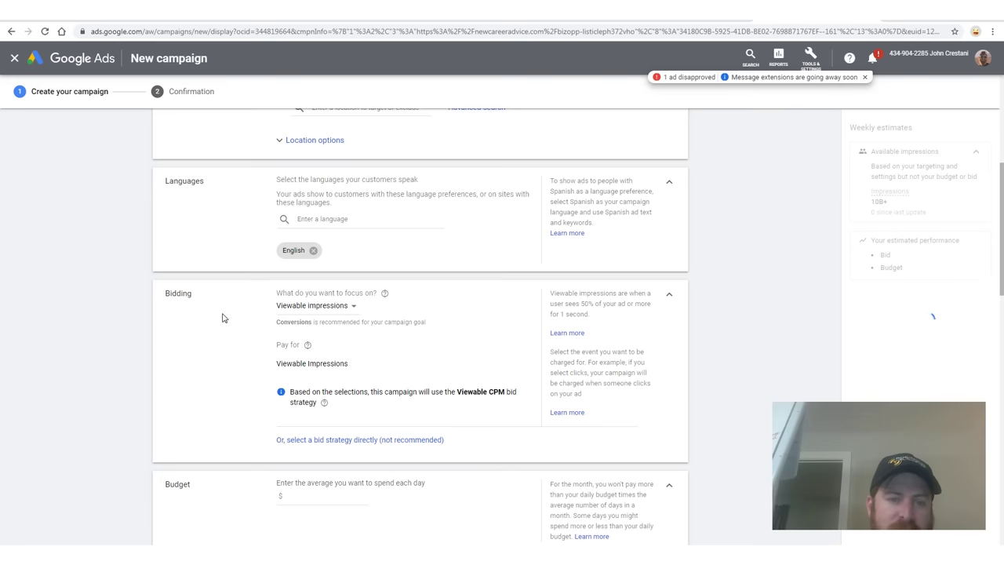
scroll(227, 377, "down", 1)
left_click_drag(349, 354, 432, 364)
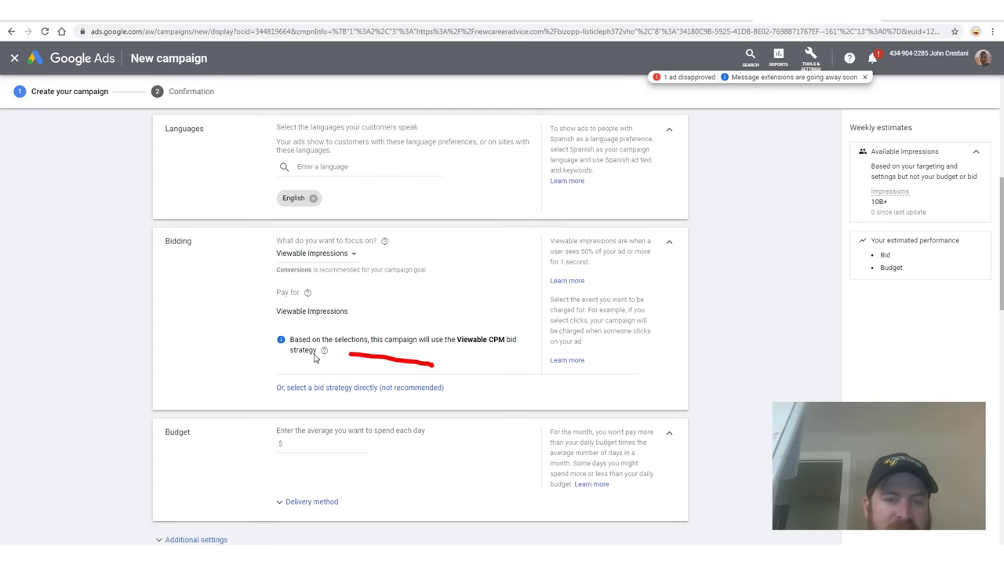
Step: Choose Manual CPC bidding with Enhanced CPC unchecked and set a $10 daily budget
mouse_move(294, 416)
left_mouse_down()
mouse_move(377, 348)
mouse_move(471, 360)
mouse_move(320, 392)
left_mouse_up()
left_click(359, 387)
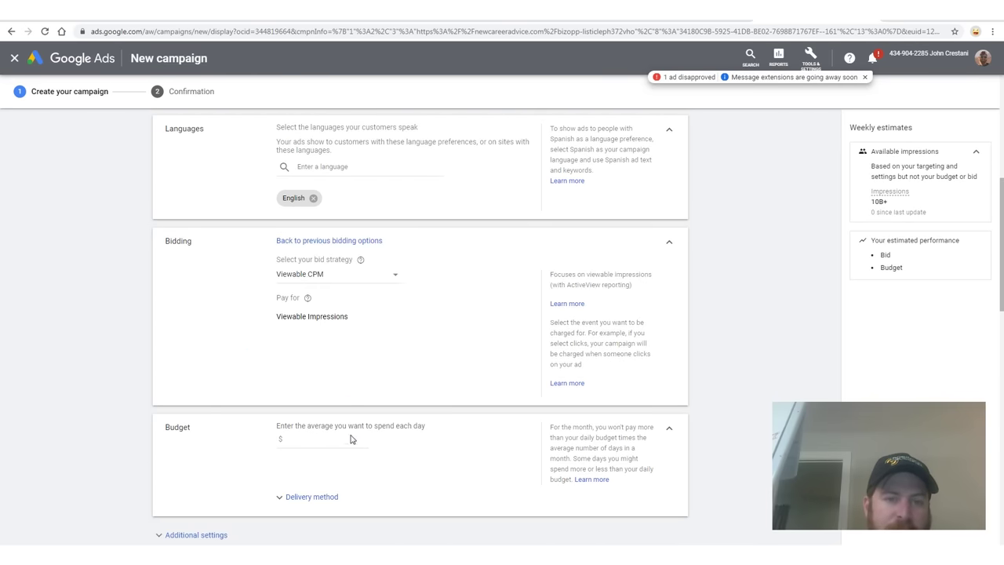
left_click(363, 279)
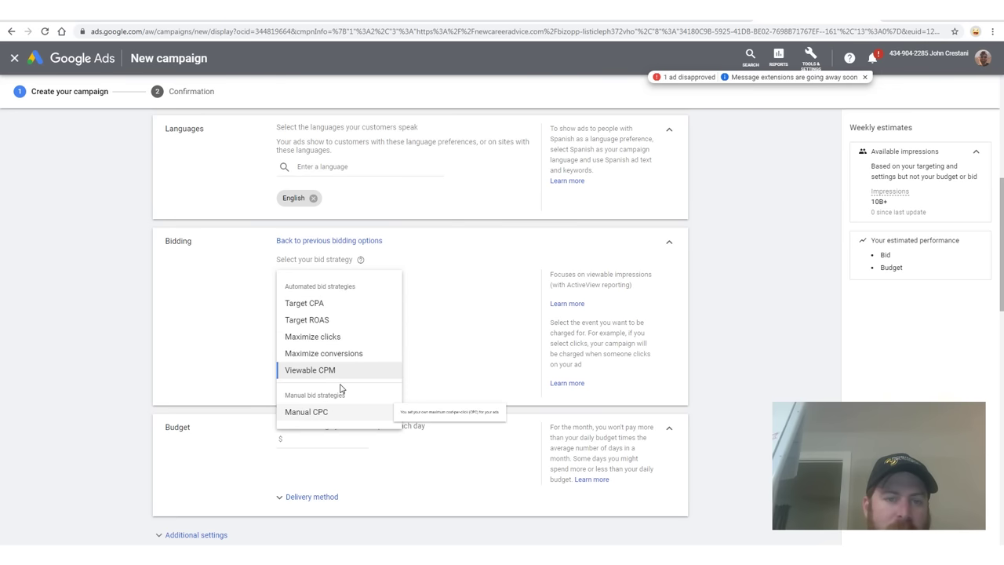
left_click_drag(340, 389, 336, 365)
left_click_drag(316, 249, 208, 370)
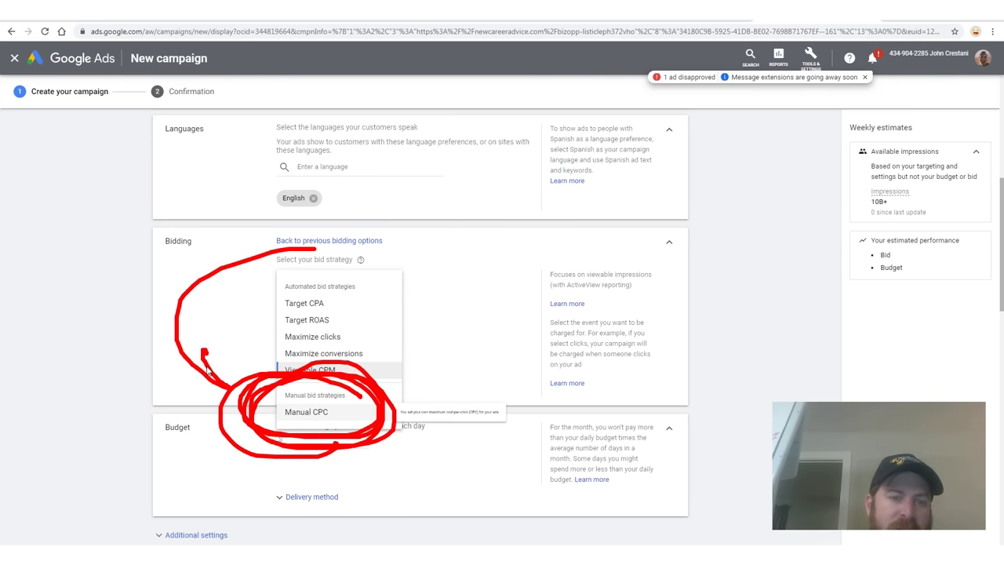
left_click(298, 410)
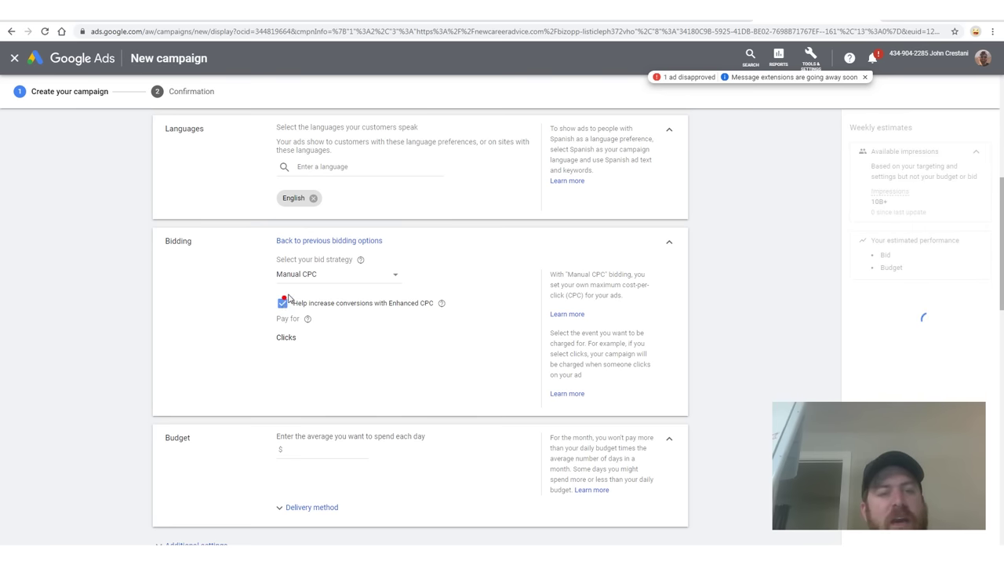
left_click(282, 304)
left_click_drag(291, 275, 444, 312)
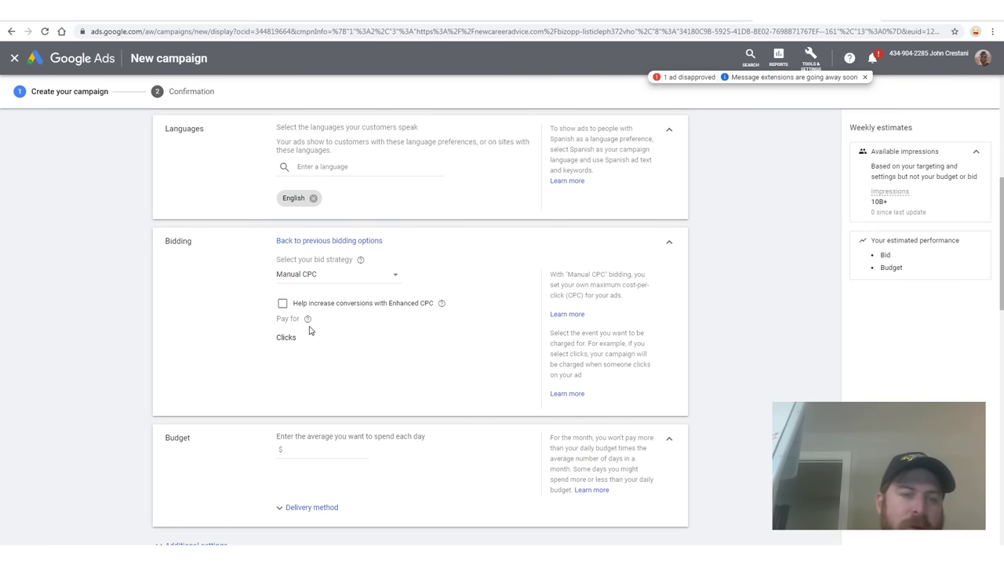
left_click(322, 448)
scroll(345, 378, "down", 1)
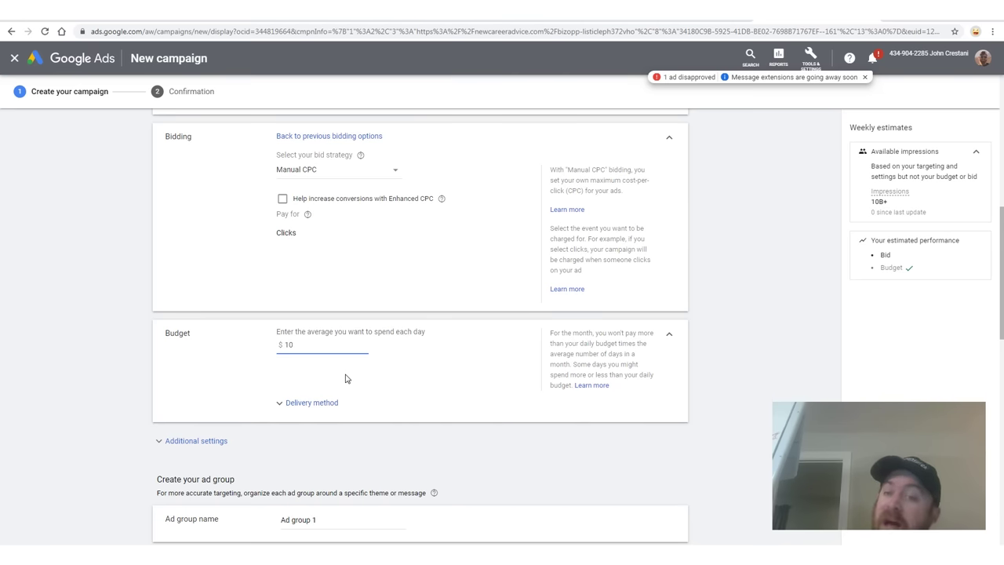
Step: Expand Additional settings and highlight the all-day ad schedule and start and end dates options
left_click(196, 439)
scroll(196, 440, "down", 2)
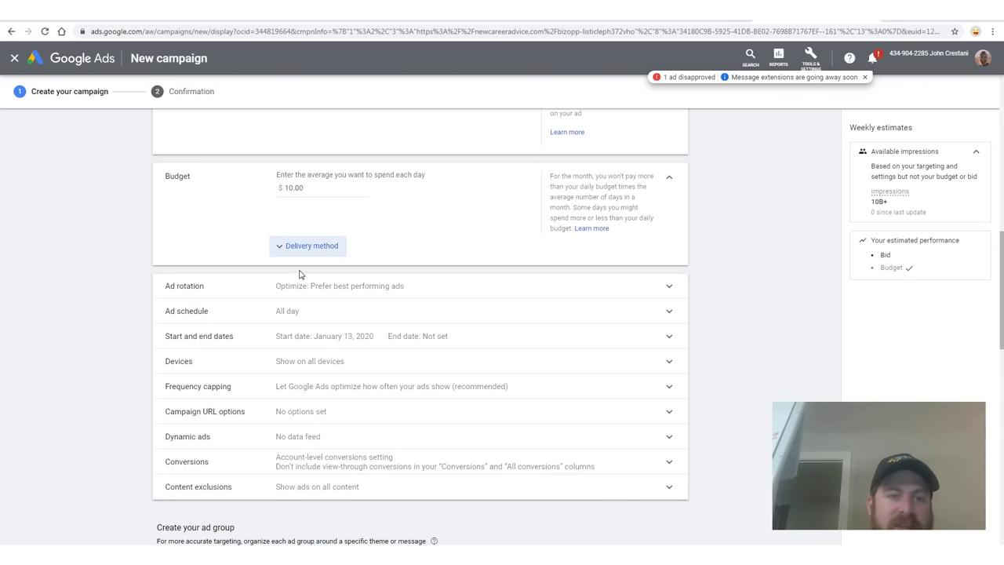
left_click_drag(426, 324, 284, 312)
mouse_move(153, 338)
left_mouse_down()
mouse_move(443, 347)
mouse_move(343, 308)
mouse_move(159, 336)
mouse_move(590, 363)
left_mouse_up()
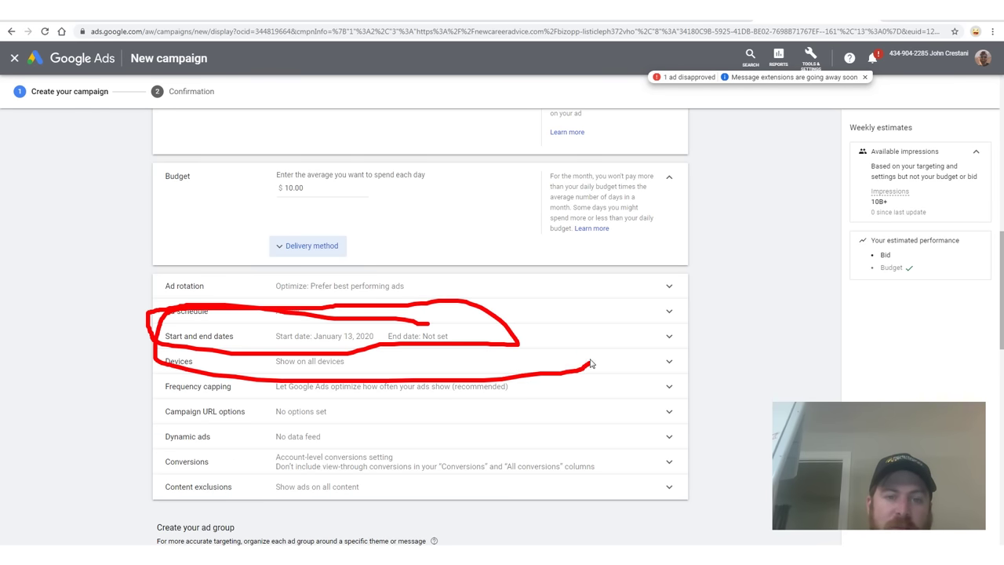
key("Escape")
Step: Set the campaign to run from Jan 13, 2020 to Jan 18, 2020
left_click(430, 333)
left_click(369, 356)
left_click(305, 453)
left_click(312, 414)
left_click(413, 339)
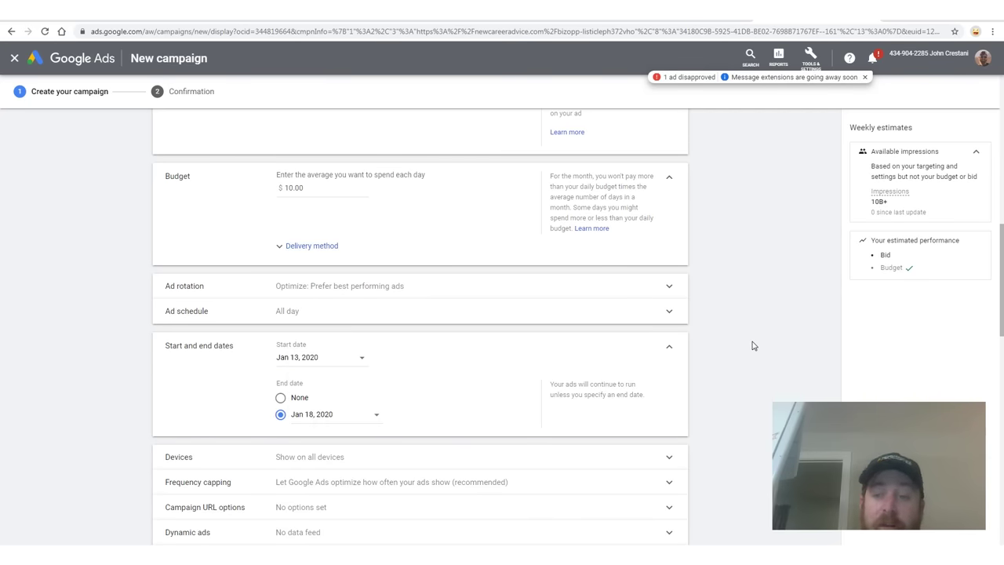
scroll(754, 287, "down", 5)
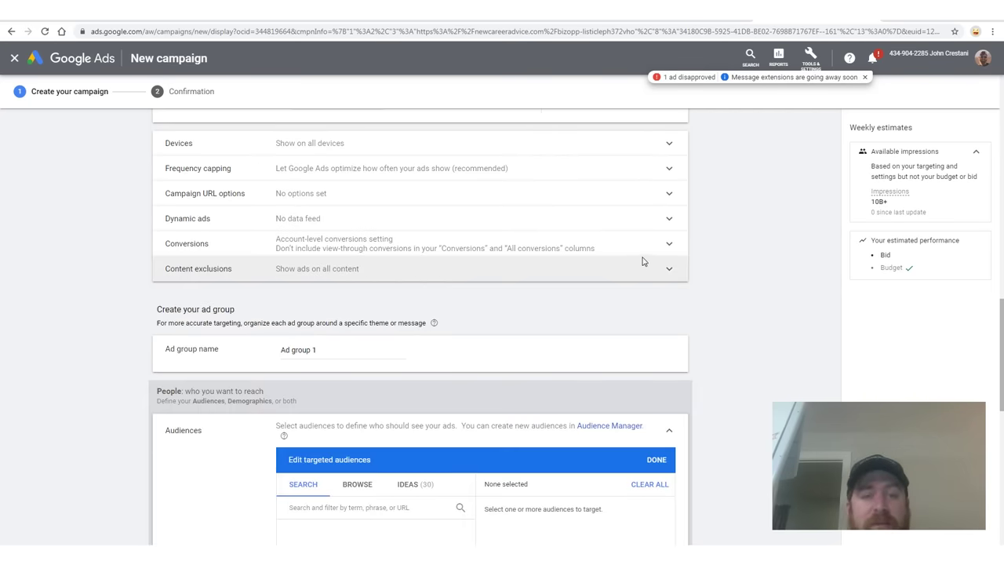
scroll(709, 270, "down", 1)
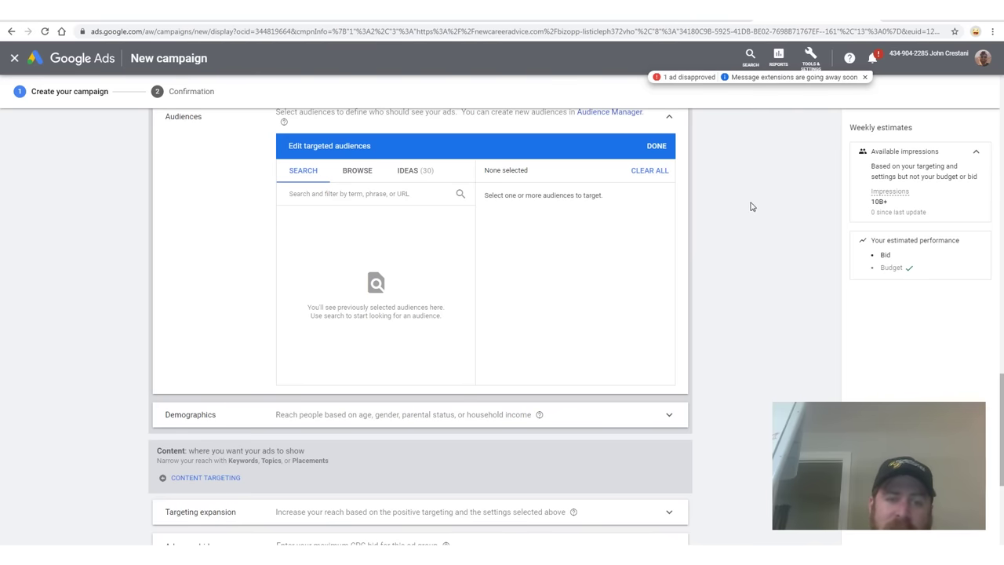
scroll(601, 269, "down", 2)
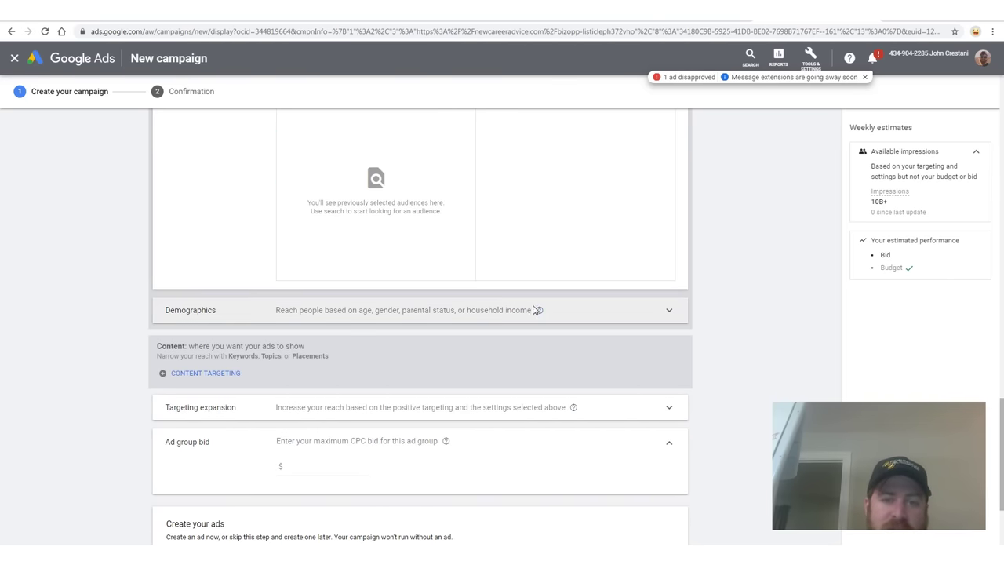
scroll(596, 295, "down", 2)
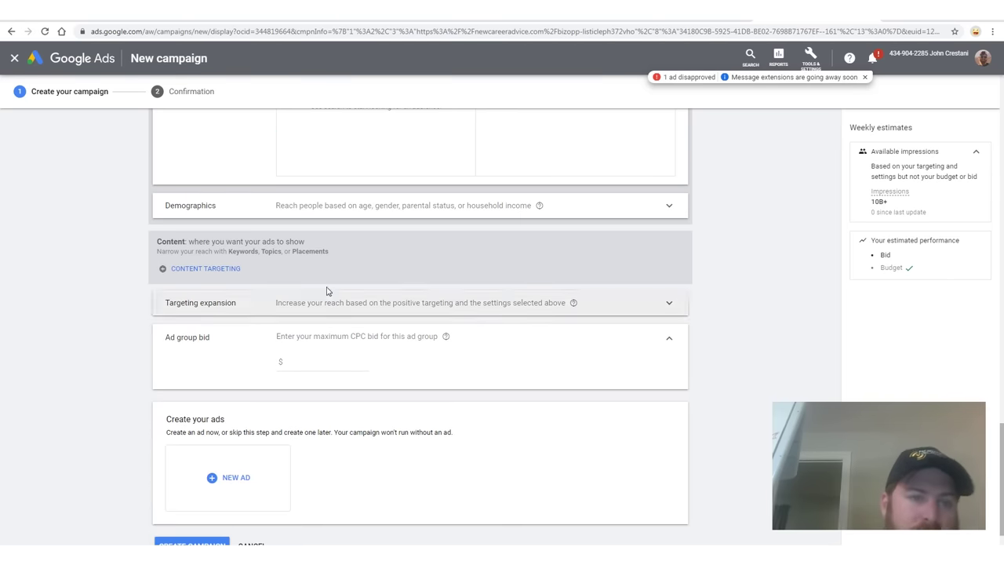